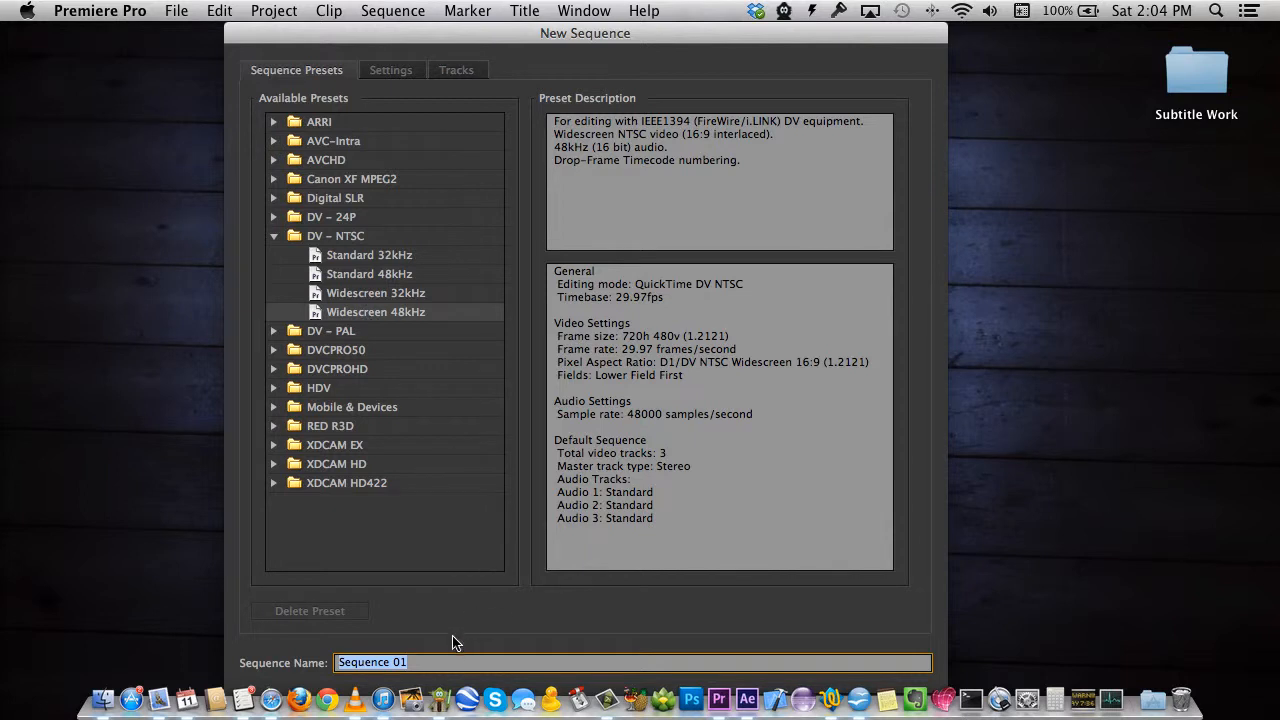
Create Sequence 01 from the DV-NTSC Widescreen 48kHz preset, keeping the default name.
{"action": "left_click", "coordinate": [443, 661]}
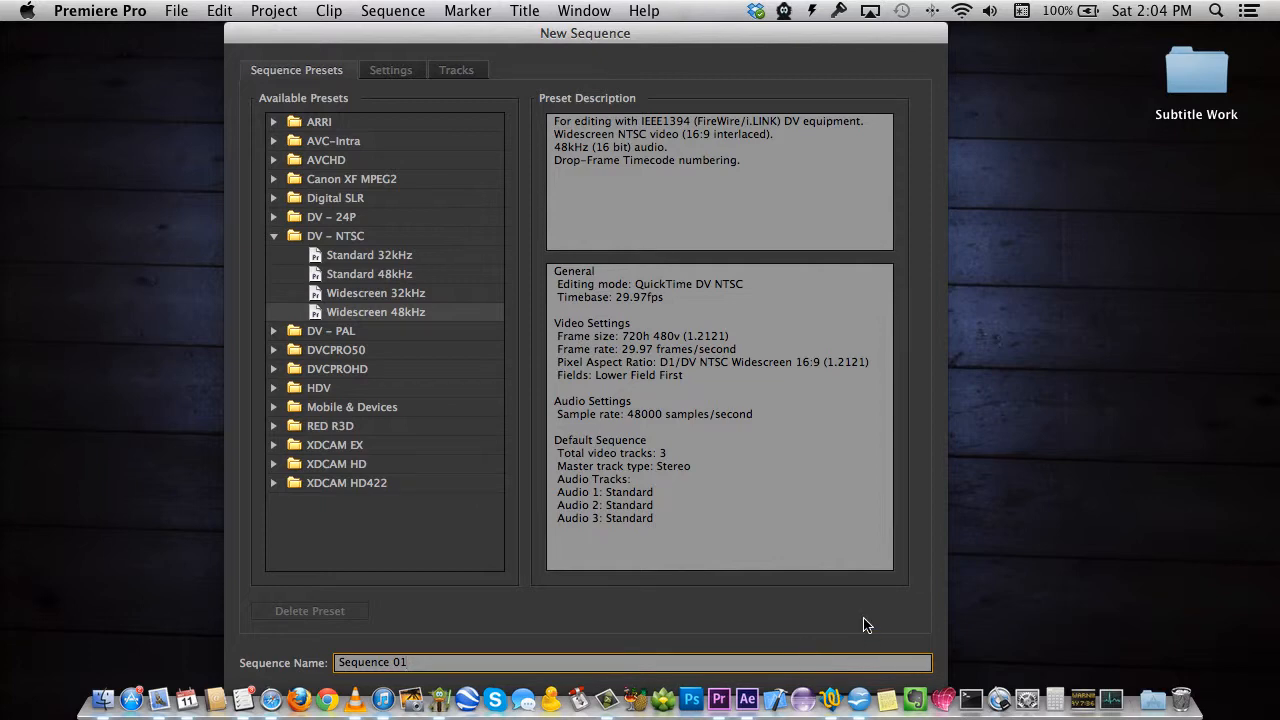
{"action": "key", "text": "Return"}
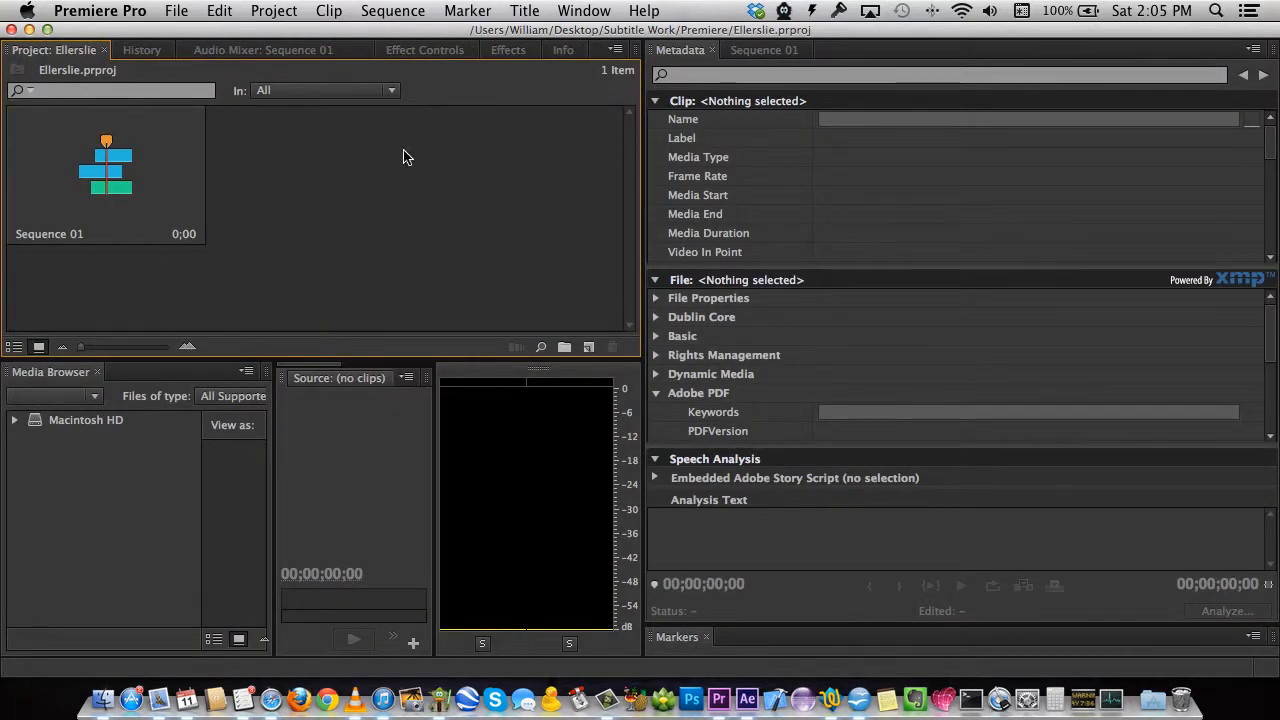
Switch Premiere Pro to the Metalogging workspace.
{"action": "left_click", "coordinate": [586, 12]}
{"action": "mouse_move", "coordinate": [588, 40]}
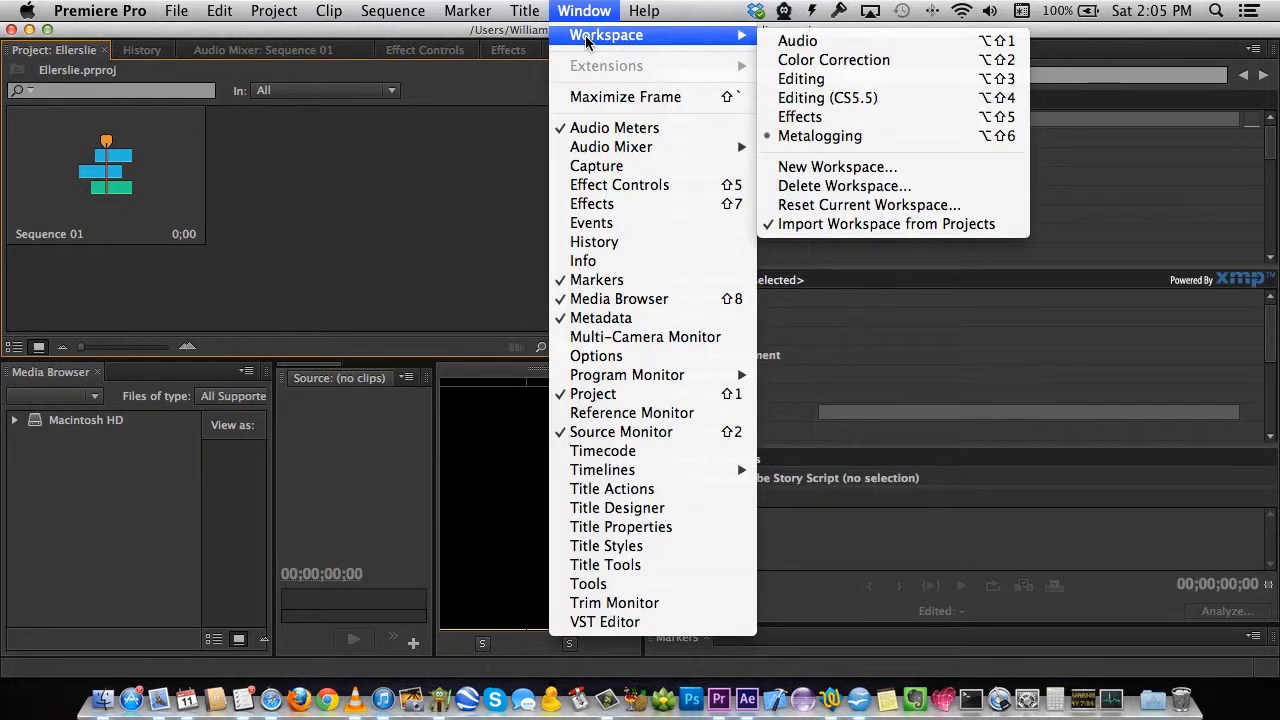
{"action": "left_click", "coordinate": [812, 137]}
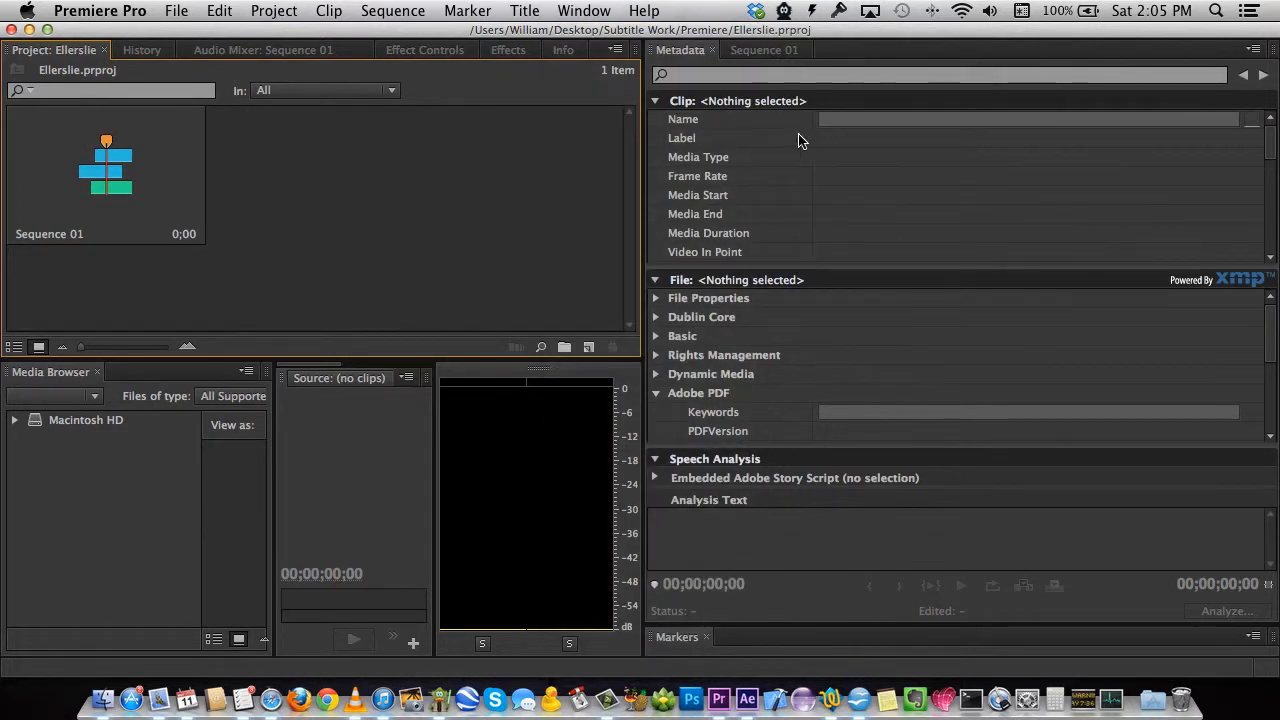
Import Ellerslie.mov from the Part 2 folder and shrink the File metadata section.
{"action": "left_click", "coordinate": [177, 11]}
{"action": "left_click", "coordinate": [228, 411]}
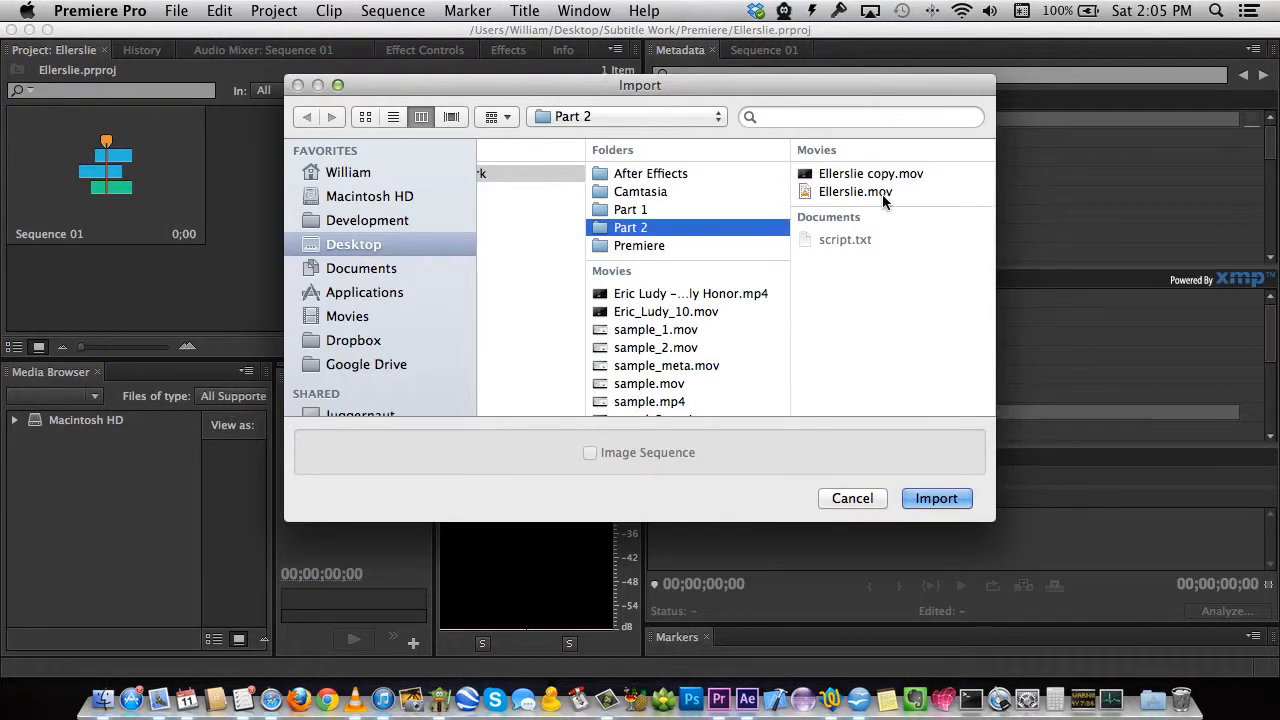
{"action": "left_click", "coordinate": [851, 194]}
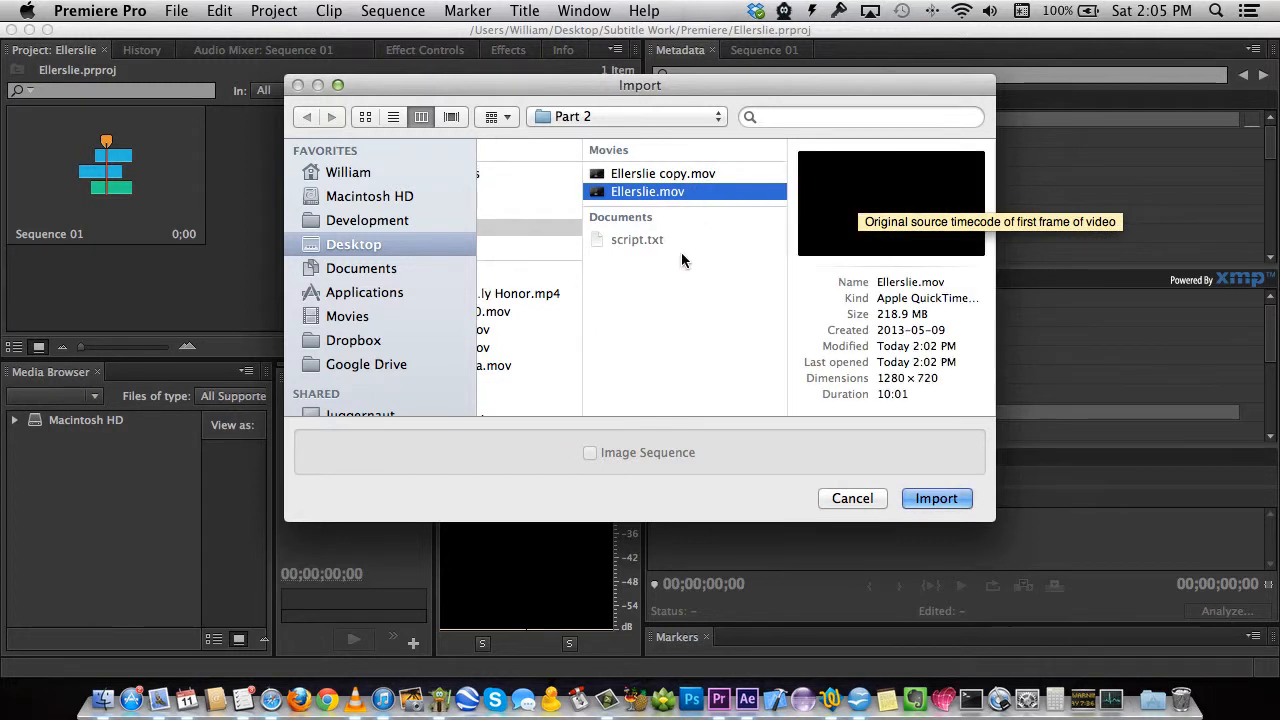
{"action": "left_click", "coordinate": [942, 499]}
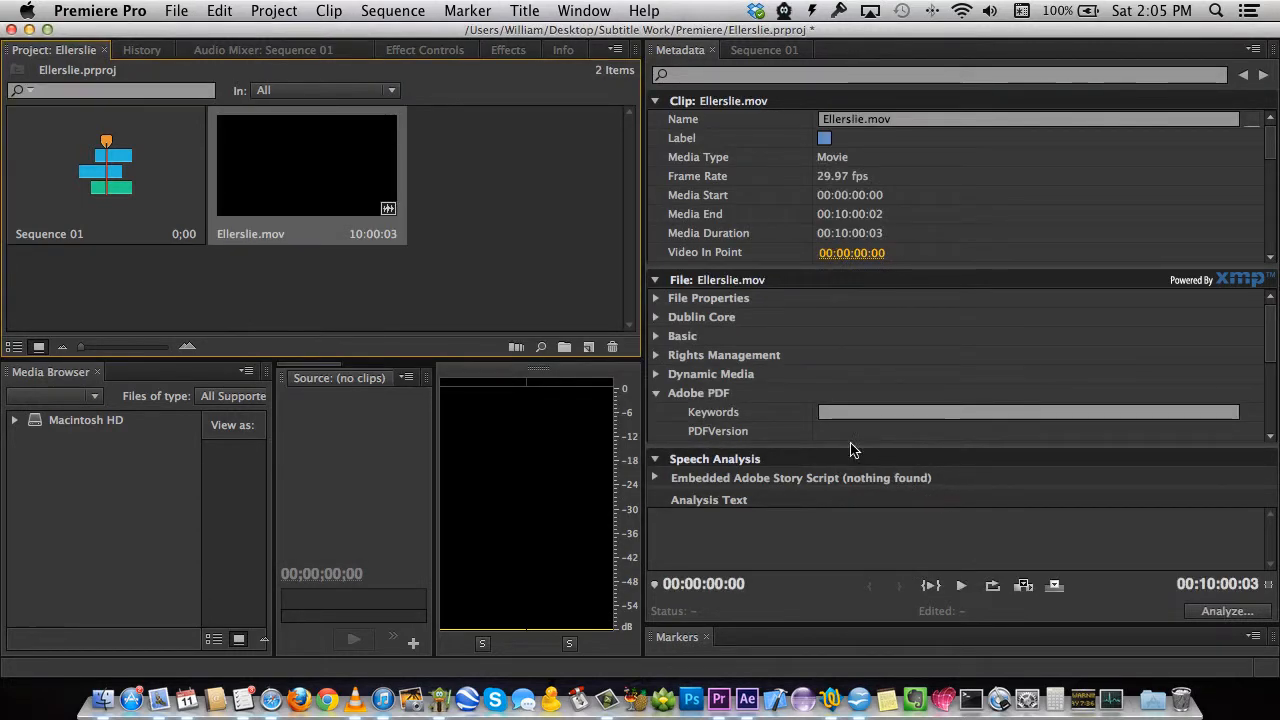
{"action": "mouse_move", "coordinate": [321, 171]}
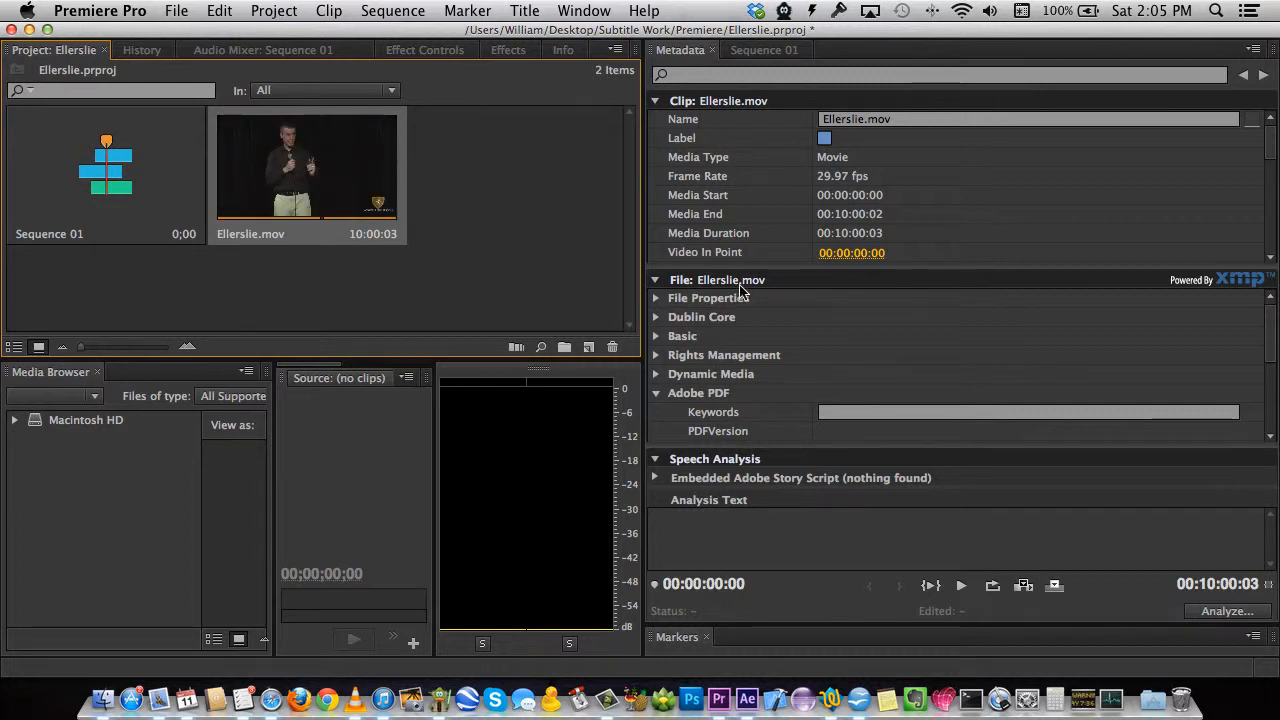
{"action": "left_click_drag", "start_coordinate": [846, 449], "coordinate": [846, 341]}
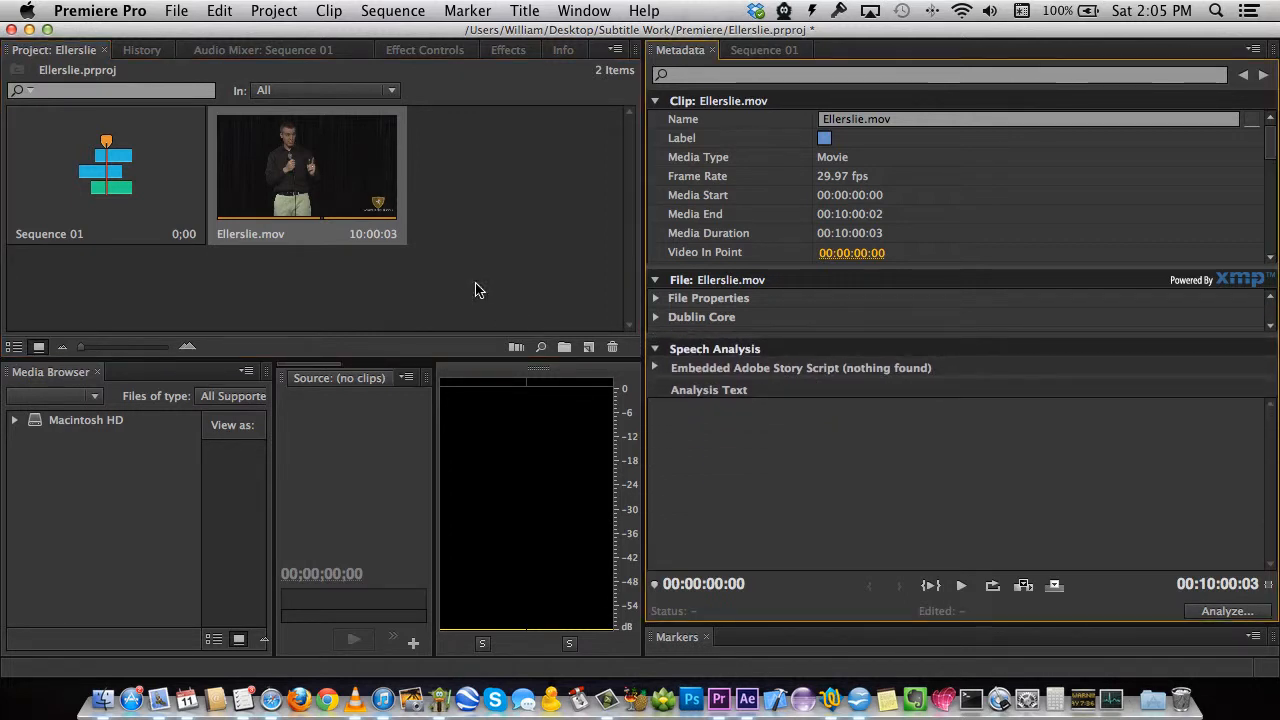
Run a Speech content analysis on Ellerslie.mov at High (slower) quality.
{"action": "right_click", "coordinate": [298, 173]}
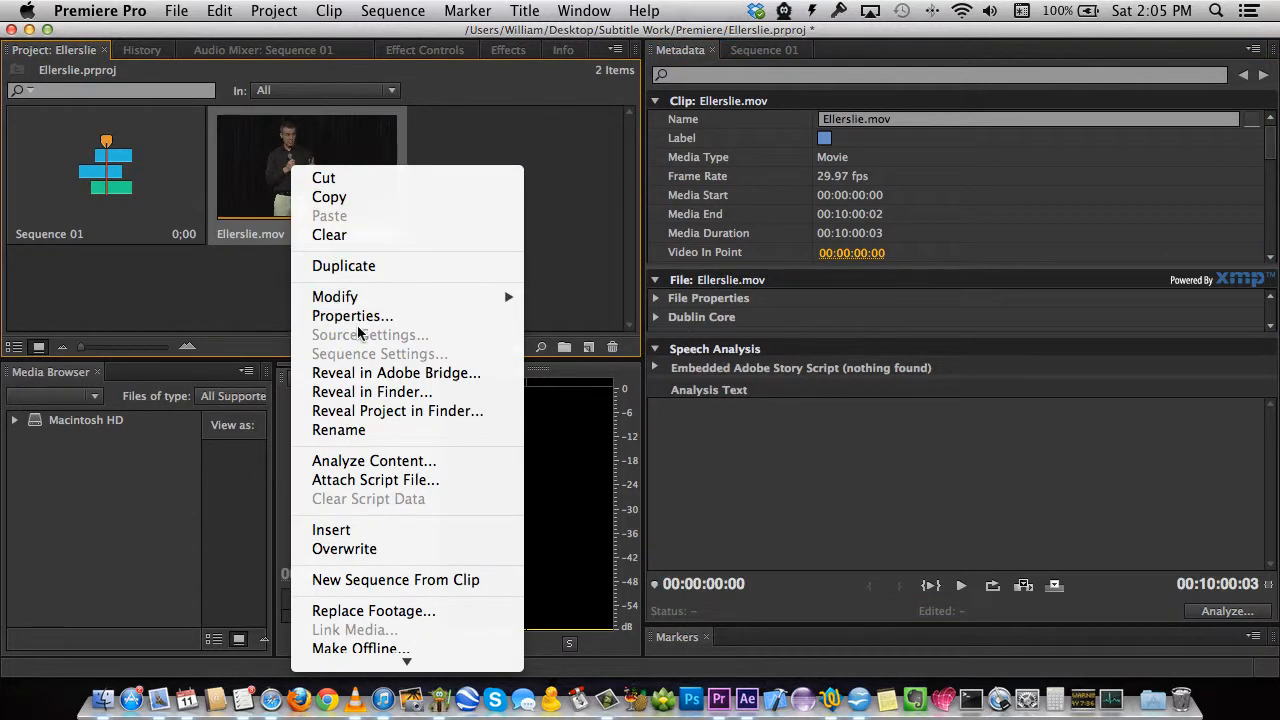
{"action": "left_click", "coordinate": [395, 461]}
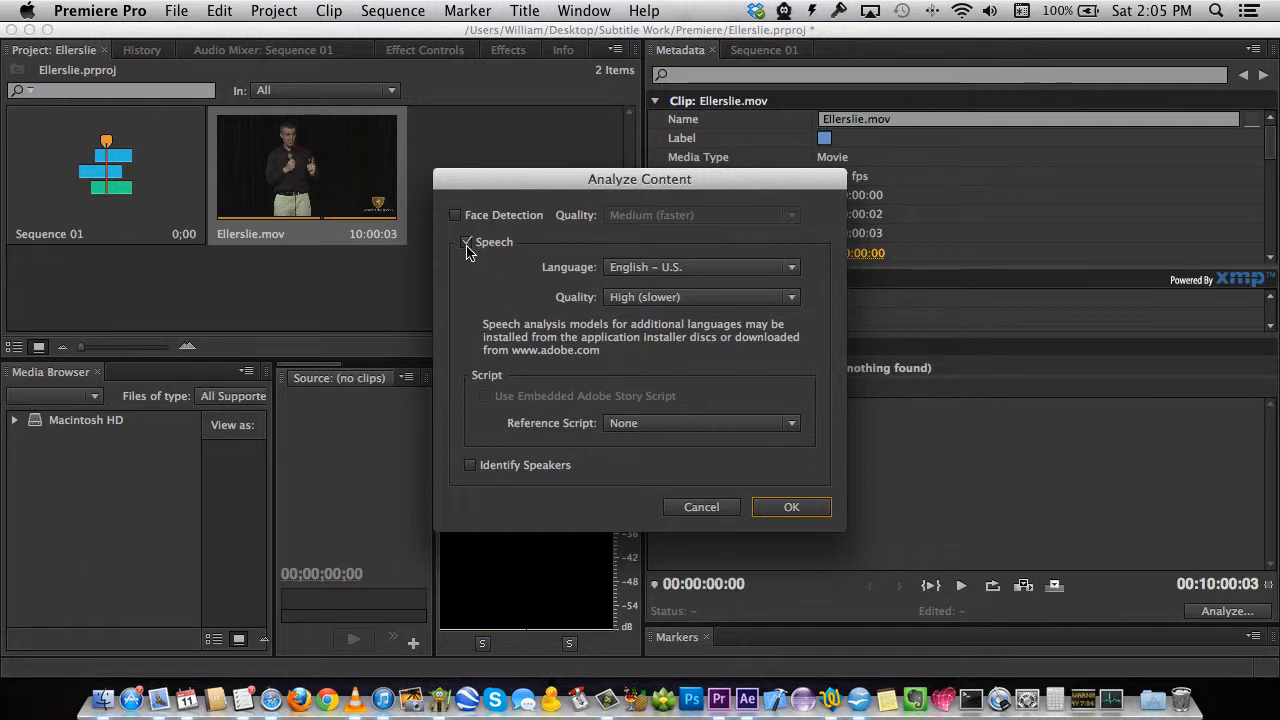
{"action": "left_click", "coordinate": [660, 298]}
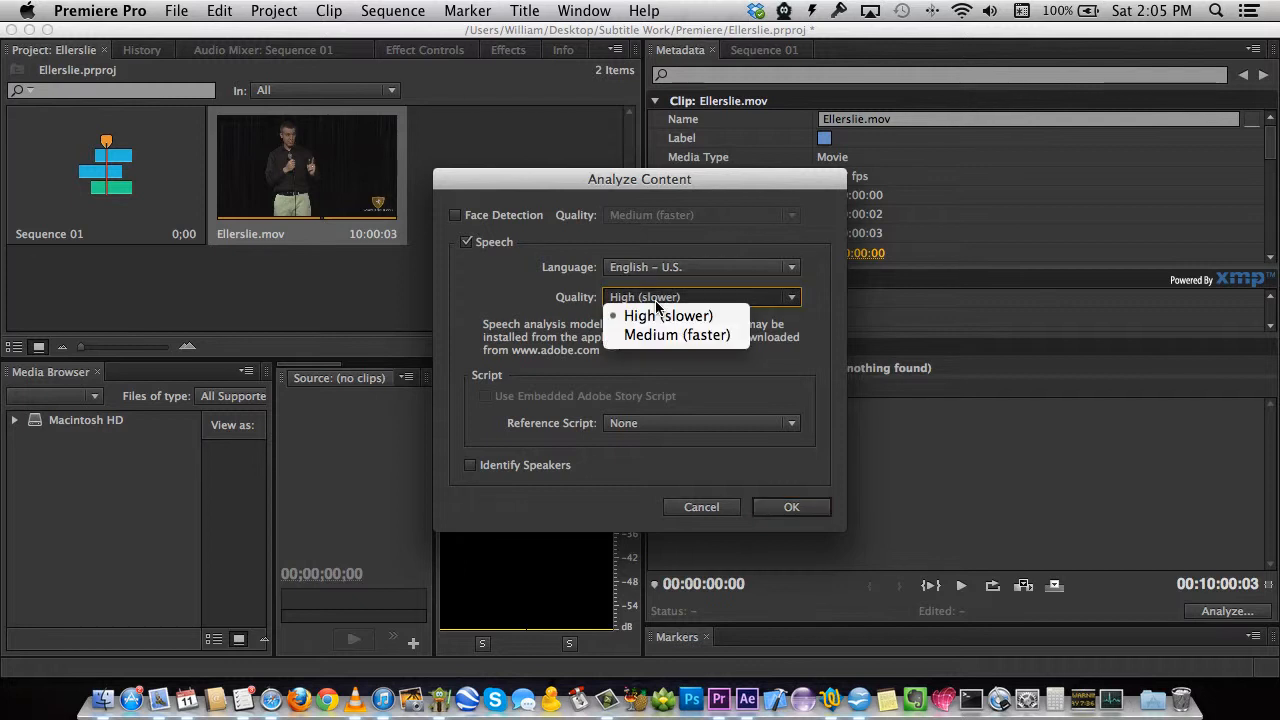
{"action": "left_click", "coordinate": [657, 306]}
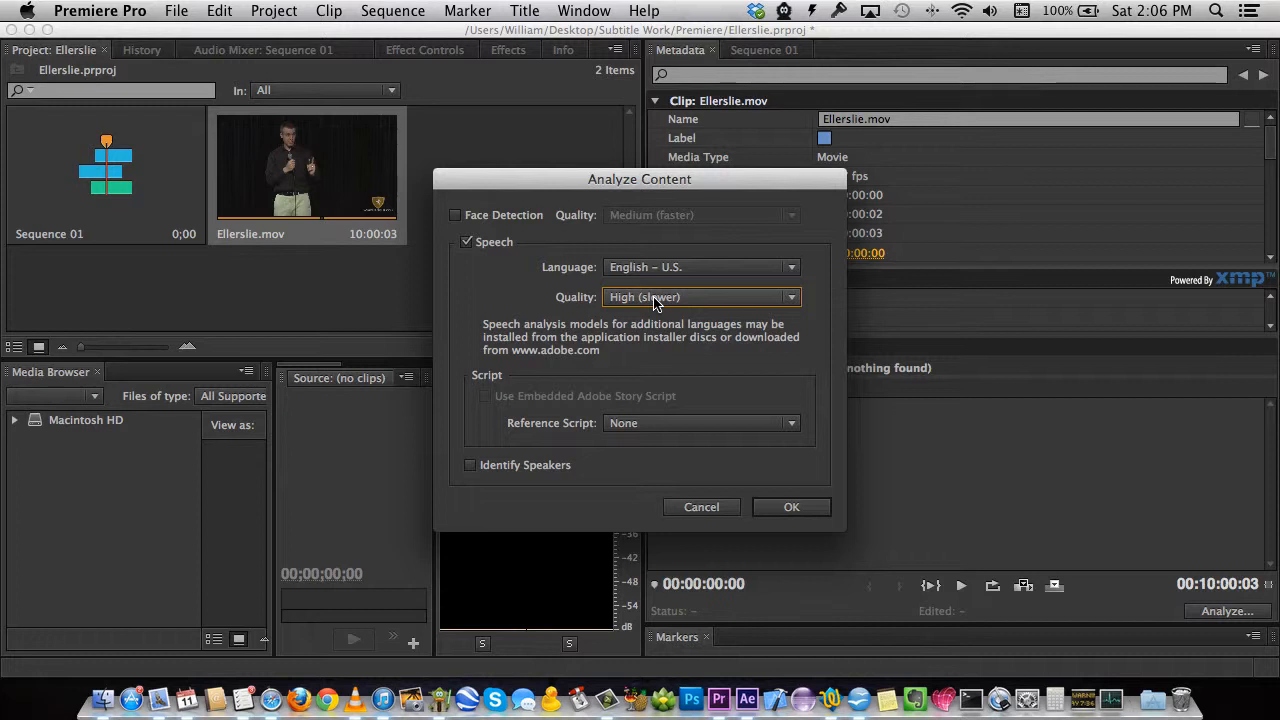
{"action": "left_click", "coordinate": [802, 510]}
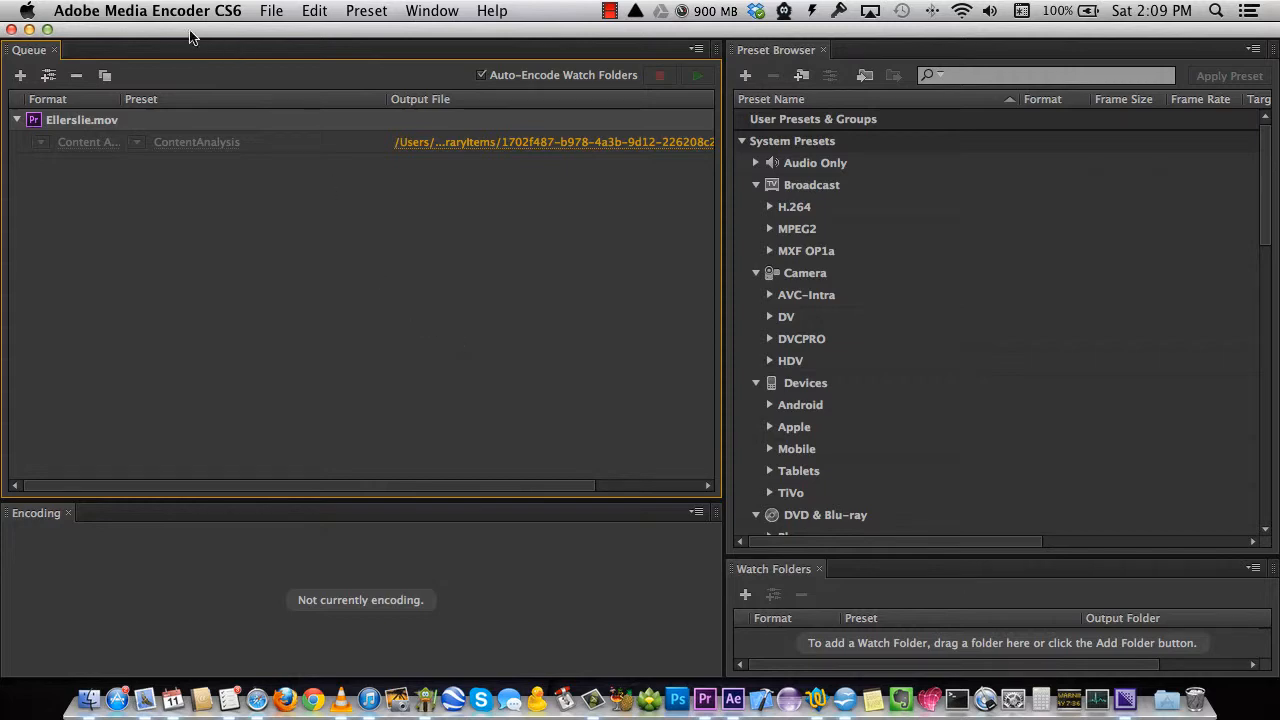
Quit Adobe Media Encoder CS6 to return to Premiere Pro.
{"action": "left_click", "coordinate": [163, 12]}
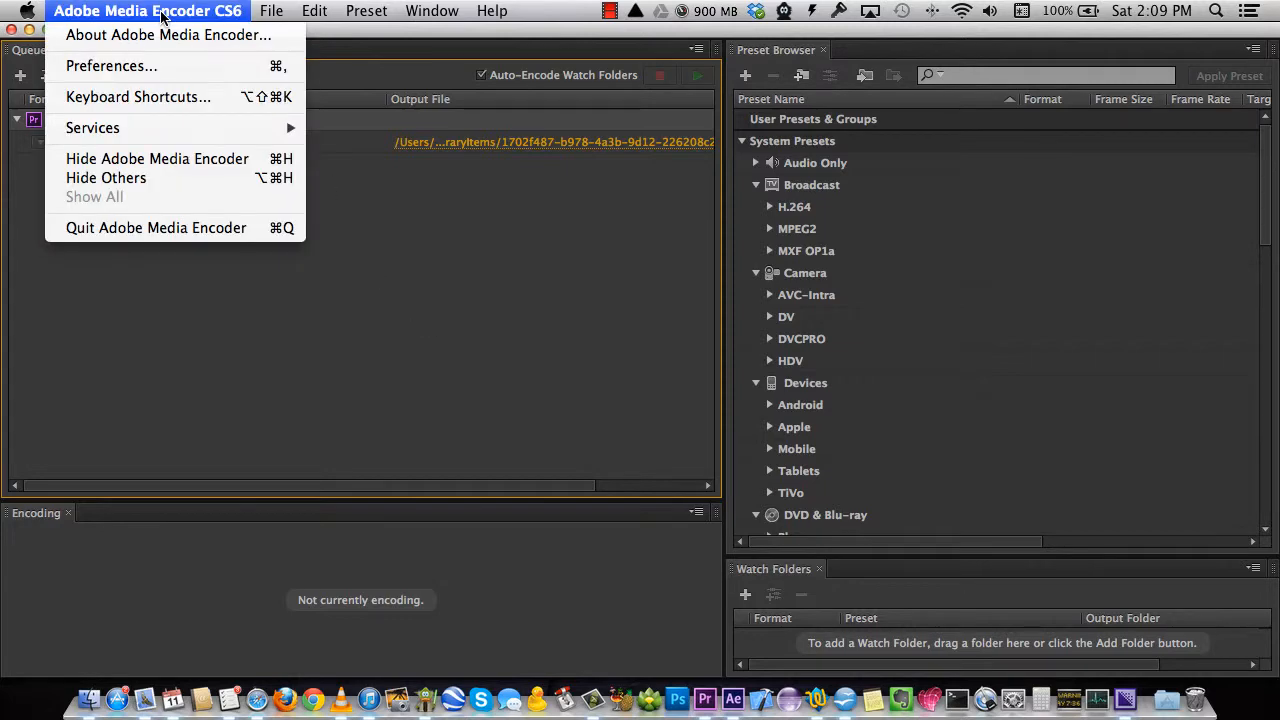
{"action": "left_click", "coordinate": [163, 228]}
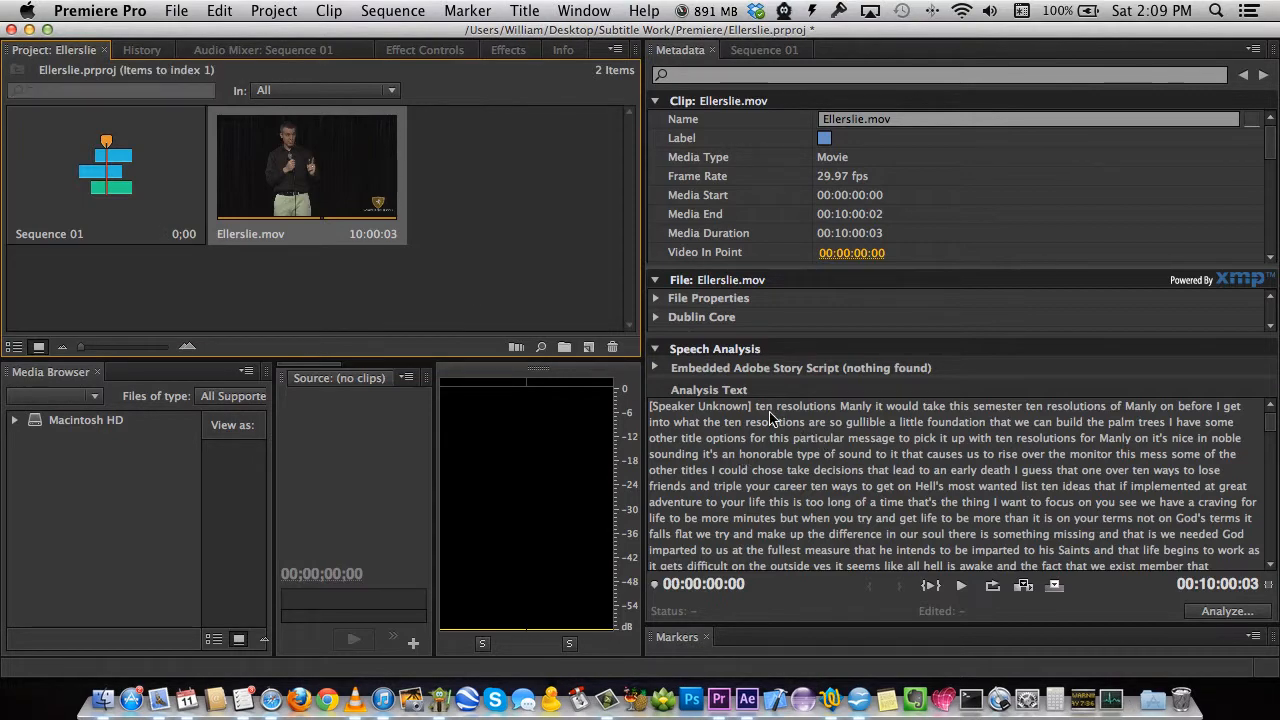
Scroll through Ellerslie.mov's Analysis Text, then play the clip alongside the transcript.
{"action": "scroll", "coordinate": [836, 527], "scroll_direction": "down", "scroll_amount": 3}
{"action": "scroll", "coordinate": [834, 522], "scroll_direction": "down", "scroll_amount": 10}
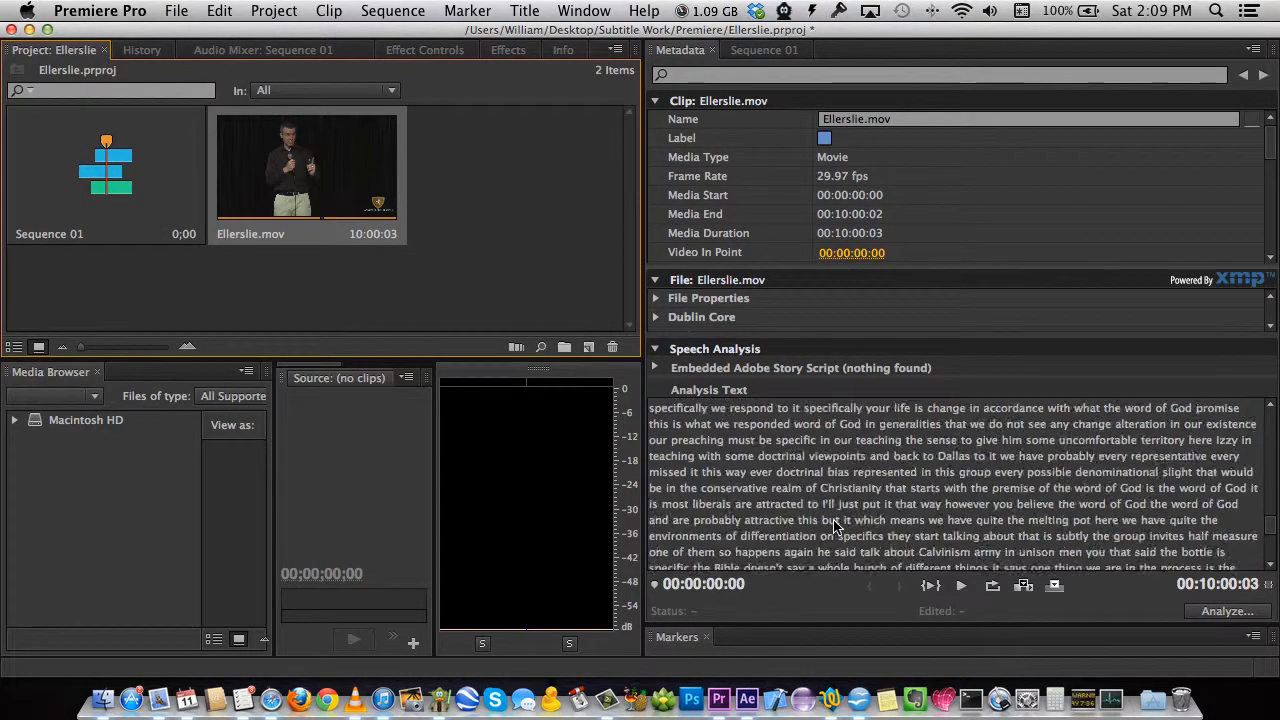
{"action": "scroll", "coordinate": [836, 510], "scroll_direction": "up", "scroll_amount": 20}
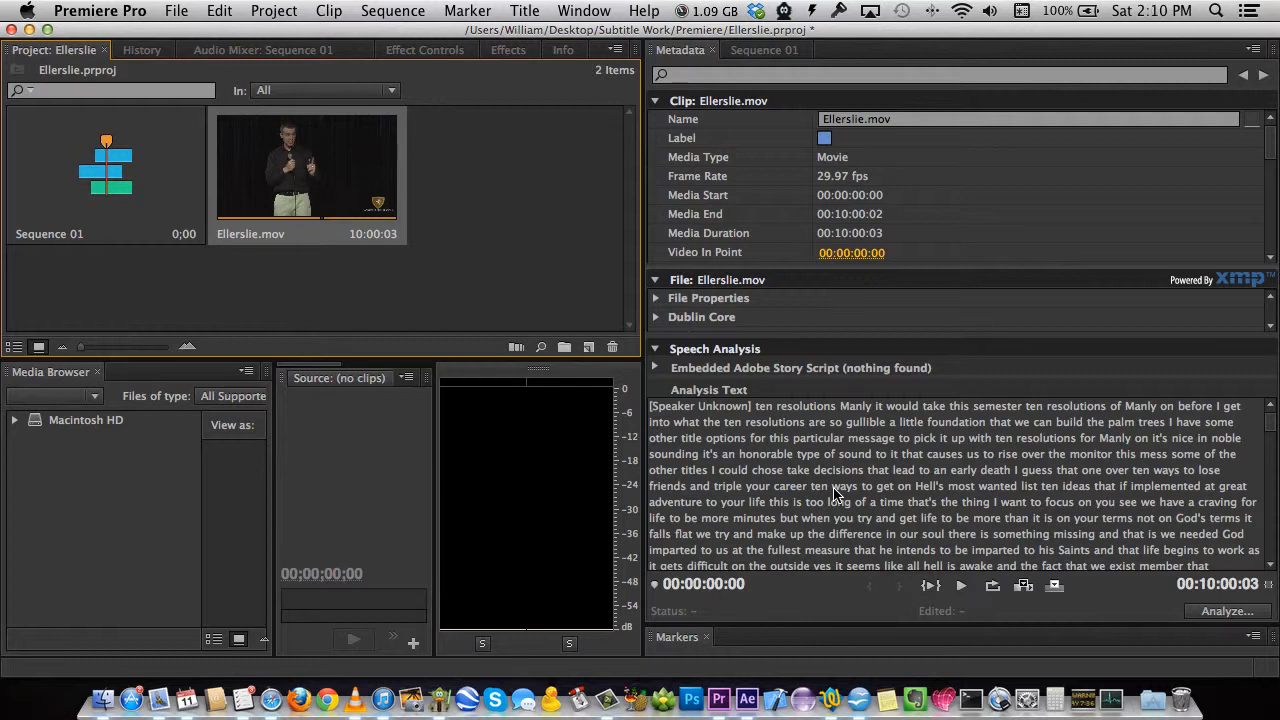
{"action": "scroll", "coordinate": [826, 452], "scroll_direction": "down", "scroll_amount": 10}
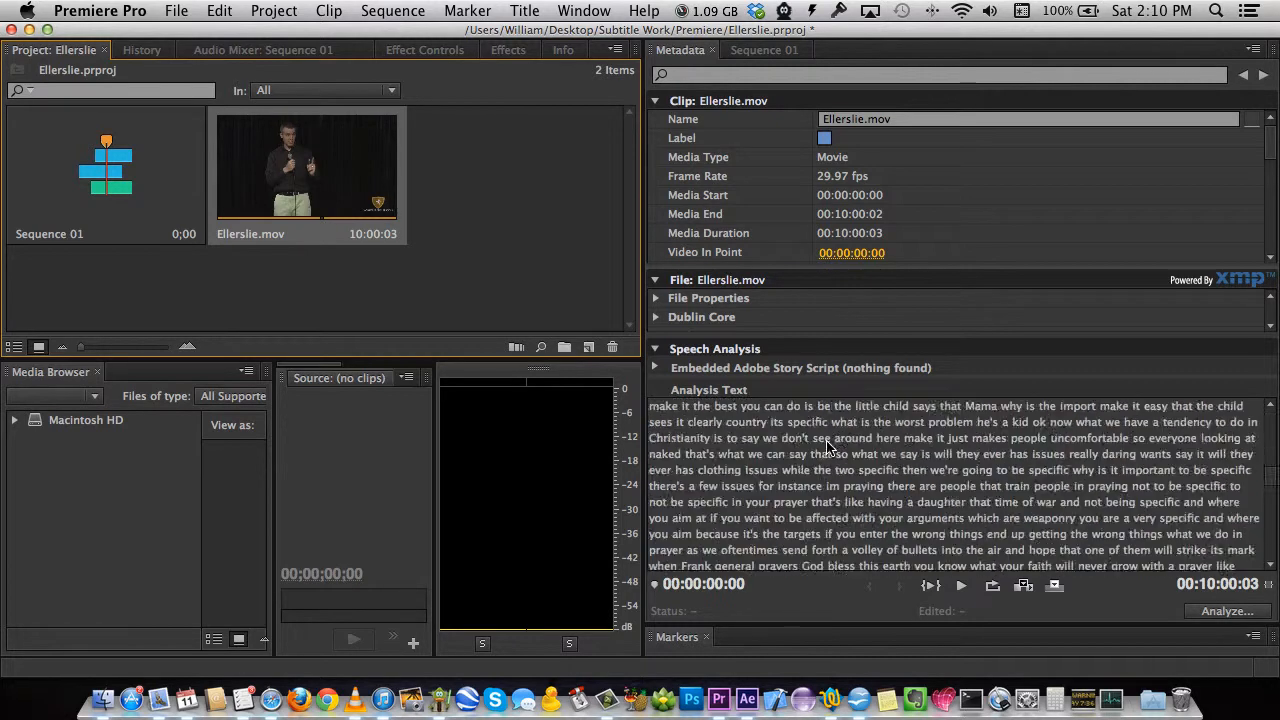
{"action": "scroll", "coordinate": [827, 449], "scroll_direction": "up", "scroll_amount": 10}
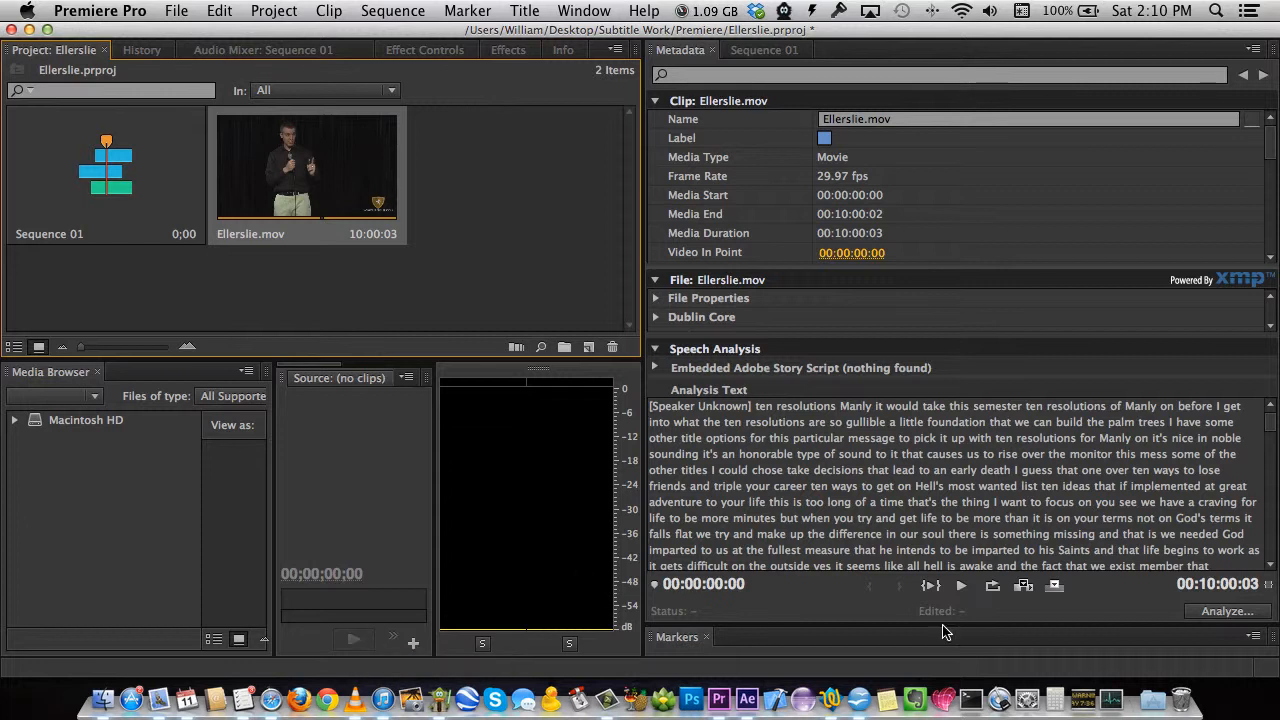
{"action": "left_click", "coordinate": [960, 586]}
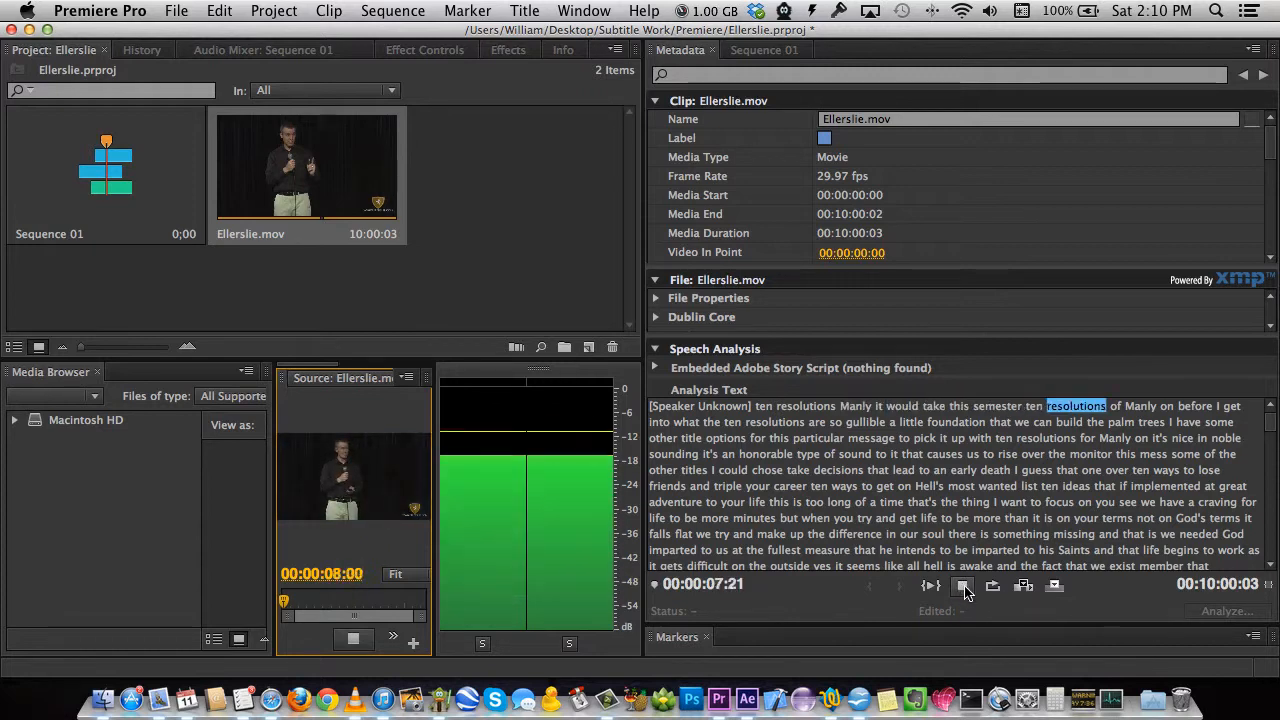
Stop playback and capitalise the first word 'ten' to 'Ten'.
{"action": "left_click", "coordinate": [962, 586]}
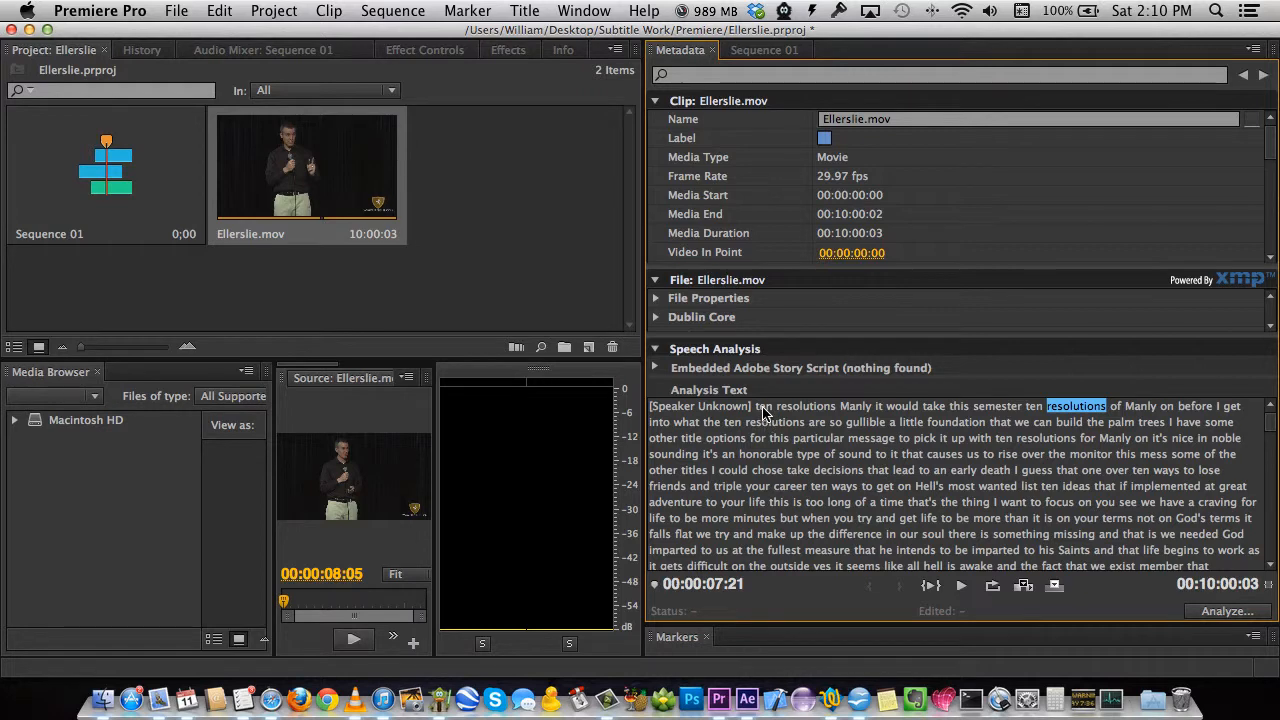
{"action": "left_click", "coordinate": [764, 408]}
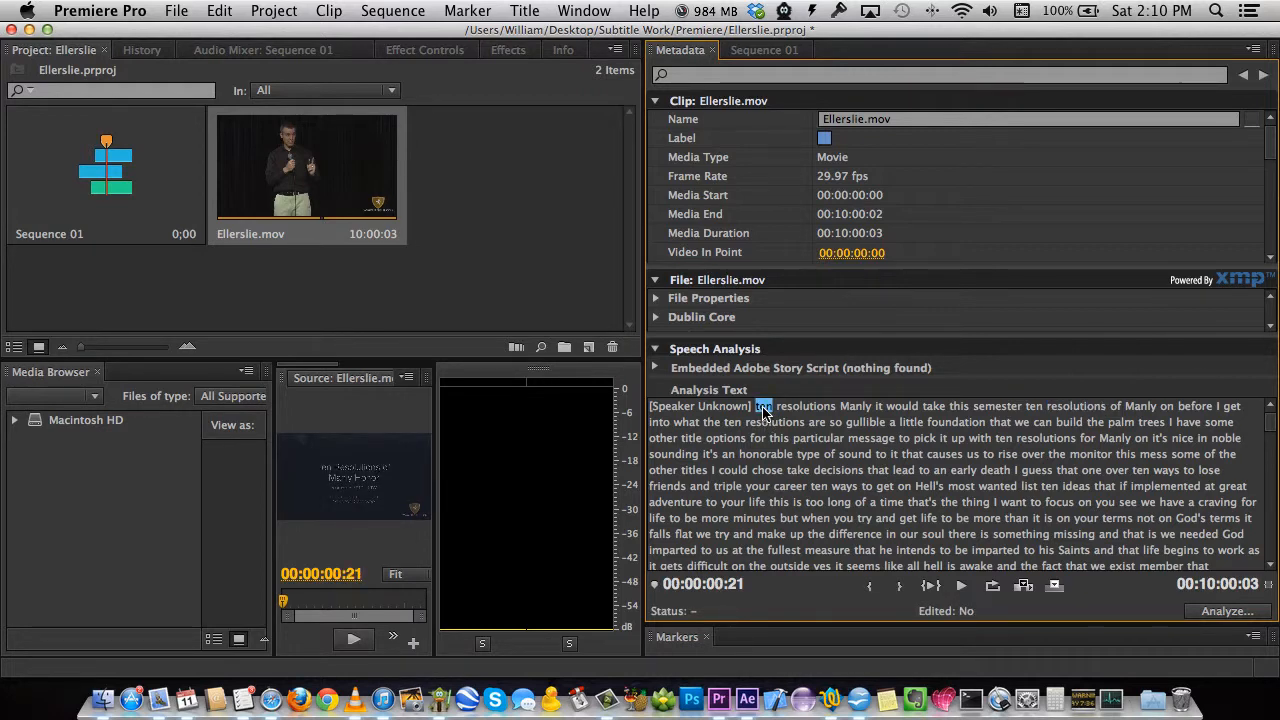
{"action": "double_click", "coordinate": [764, 408]}
{"action": "key", "text": "Left"}
{"action": "key", "text": "Delete"}
{"action": "type", "text": "T"}
{"action": "left_click", "coordinate": [800, 408]}
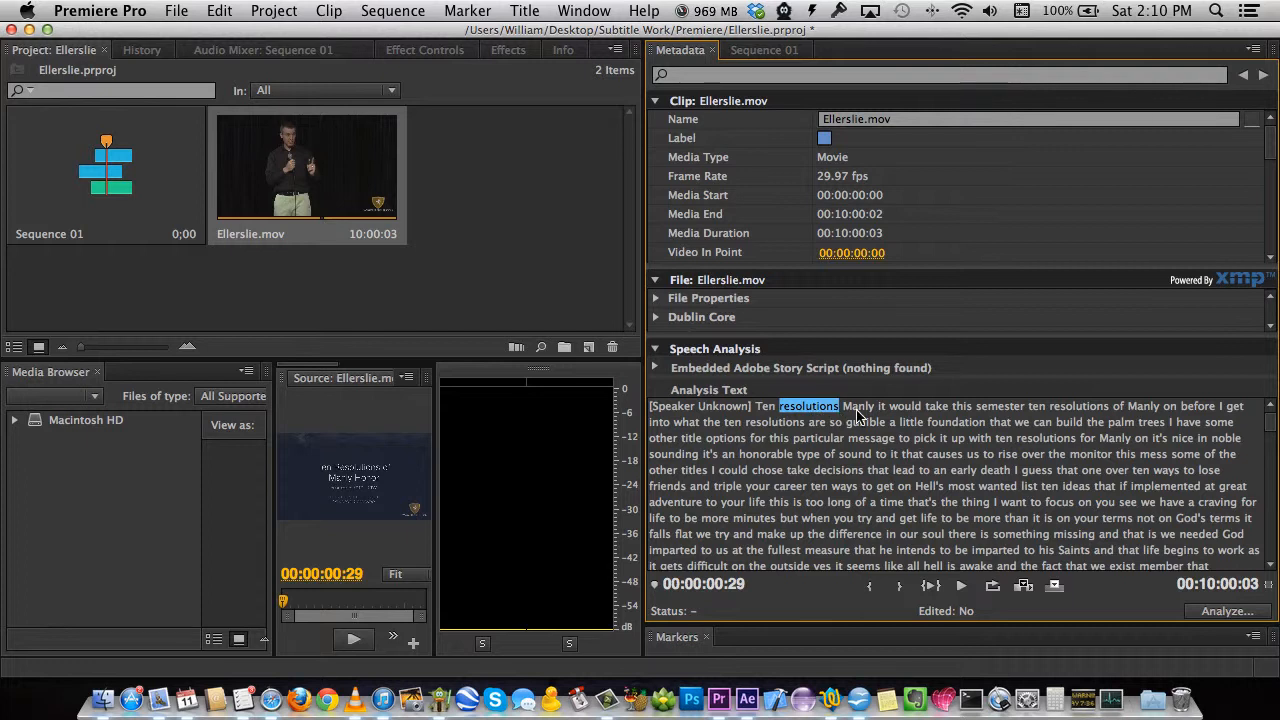
Insert the word 'honor' after 'Manly' and replay from 'Ten' to check.
{"action": "left_click", "coordinate": [860, 408]}
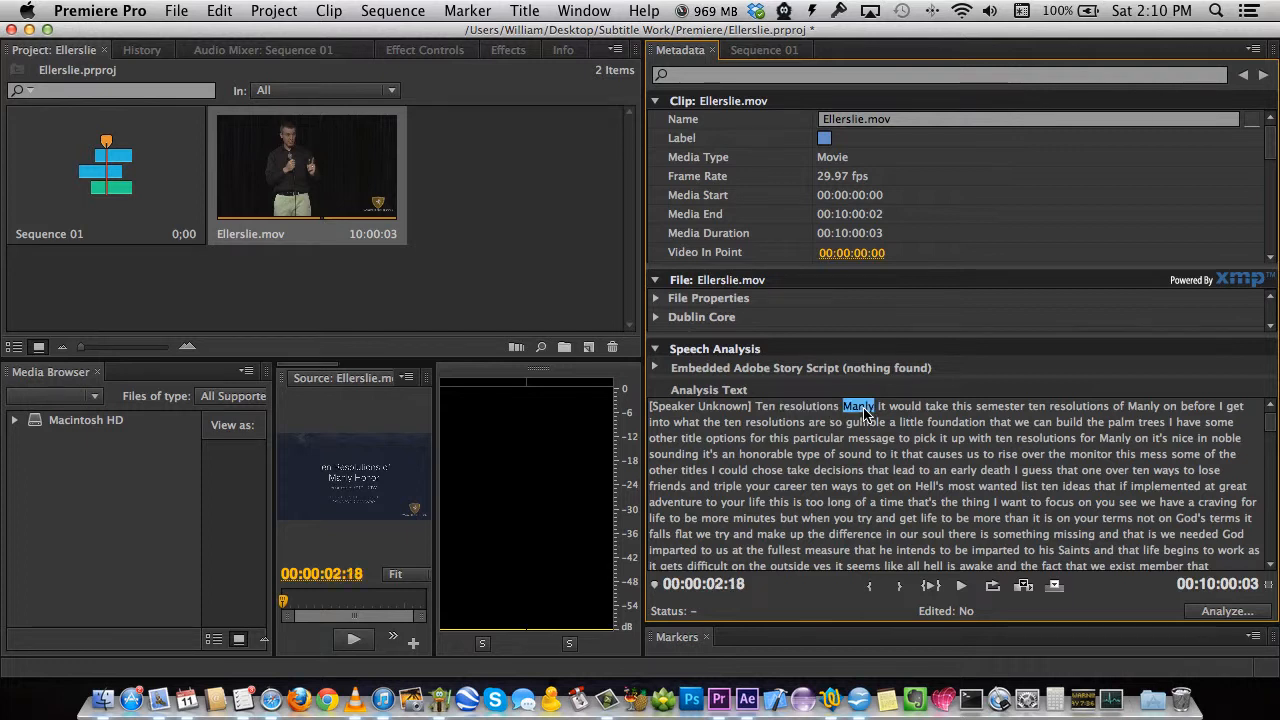
{"action": "right_click", "coordinate": [866, 413]}
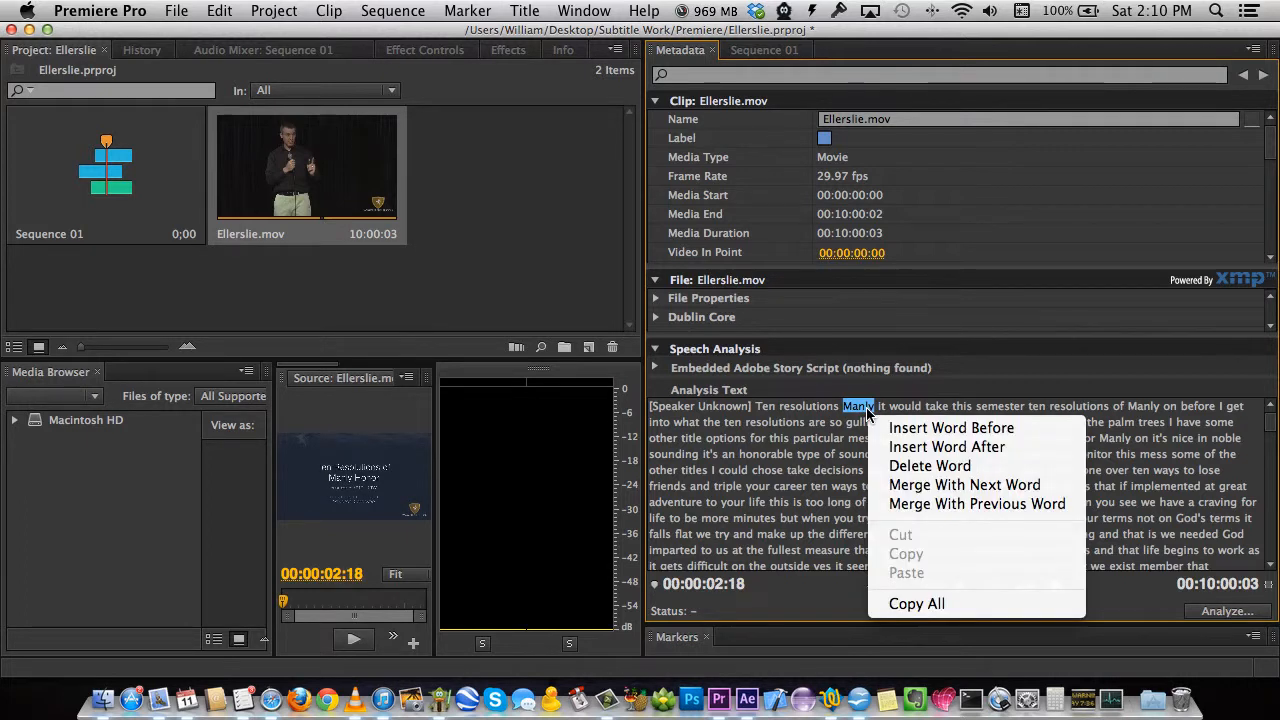
{"action": "left_click", "coordinate": [905, 447]}
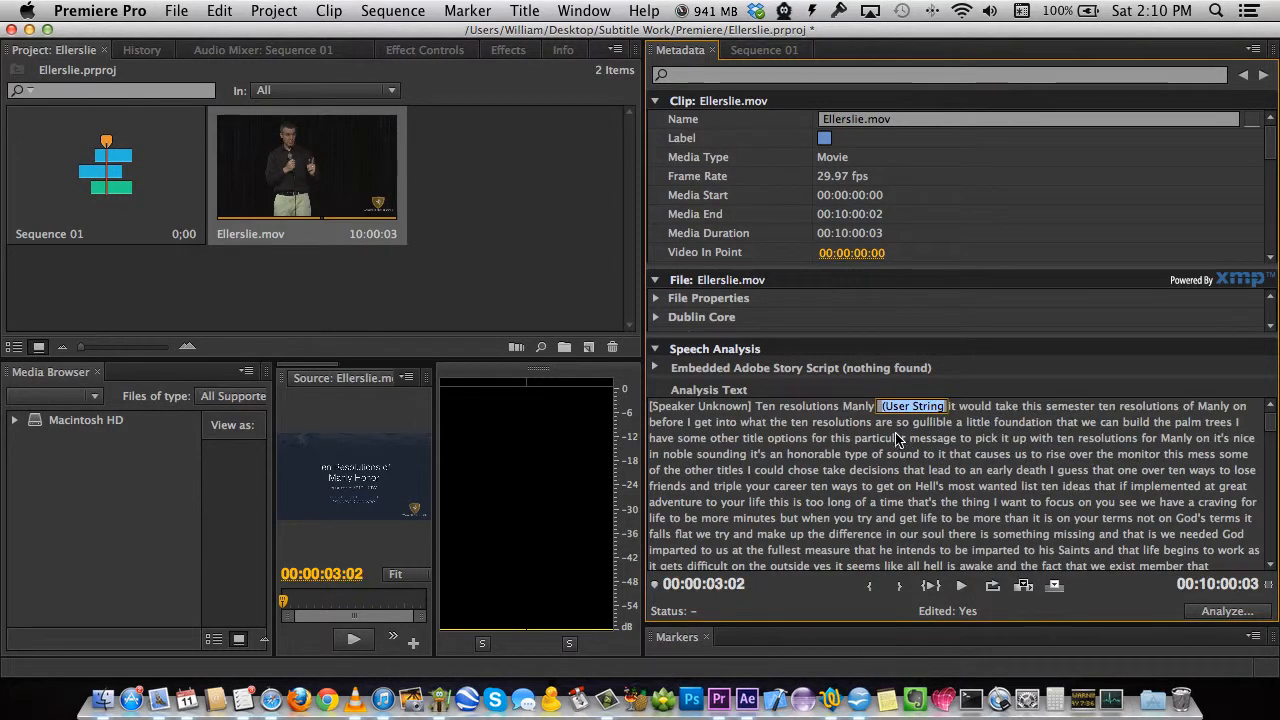
{"action": "type", "text": "honor"}
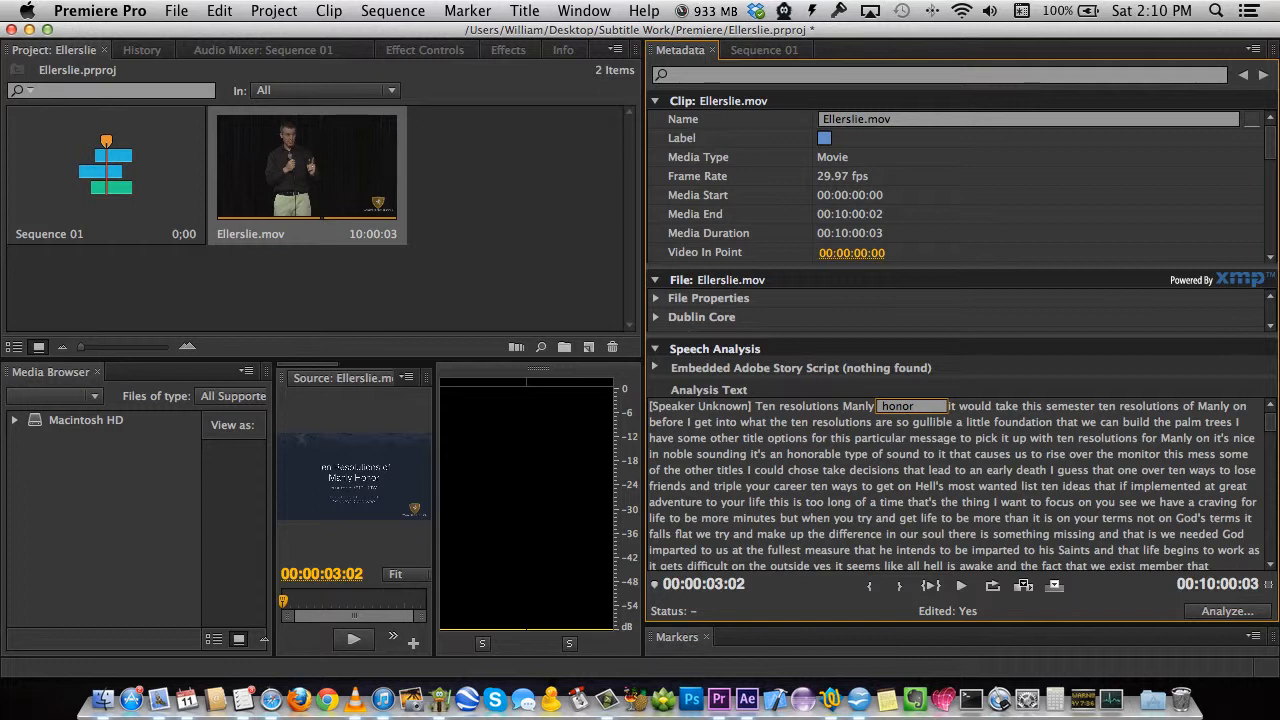
{"action": "key", "text": "Return"}
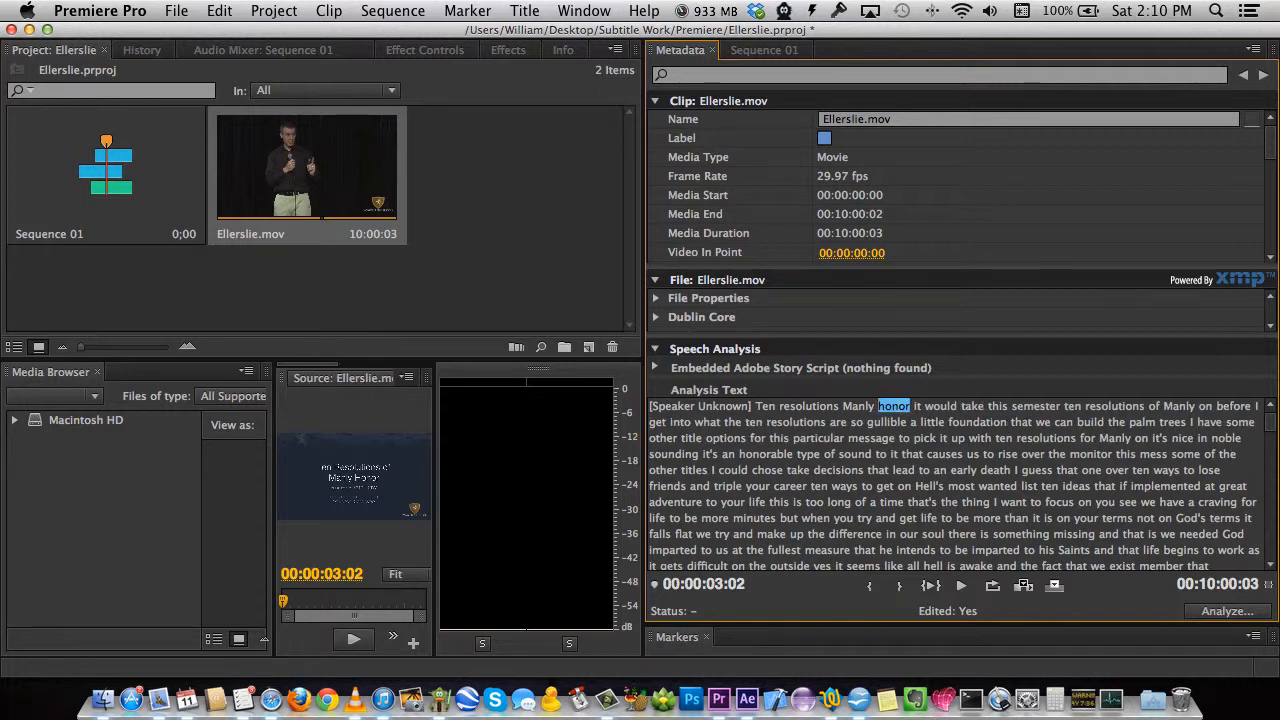
{"action": "left_click", "coordinate": [766, 408]}
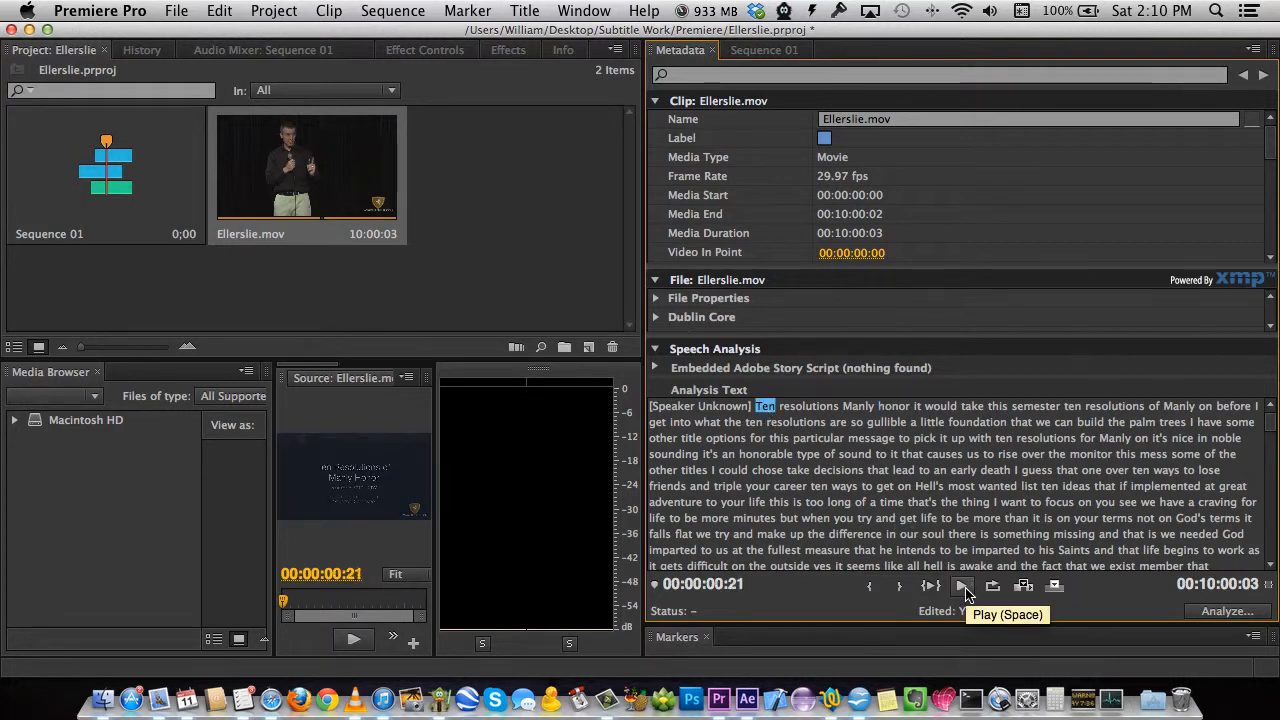
{"action": "left_click", "coordinate": [963, 588]}
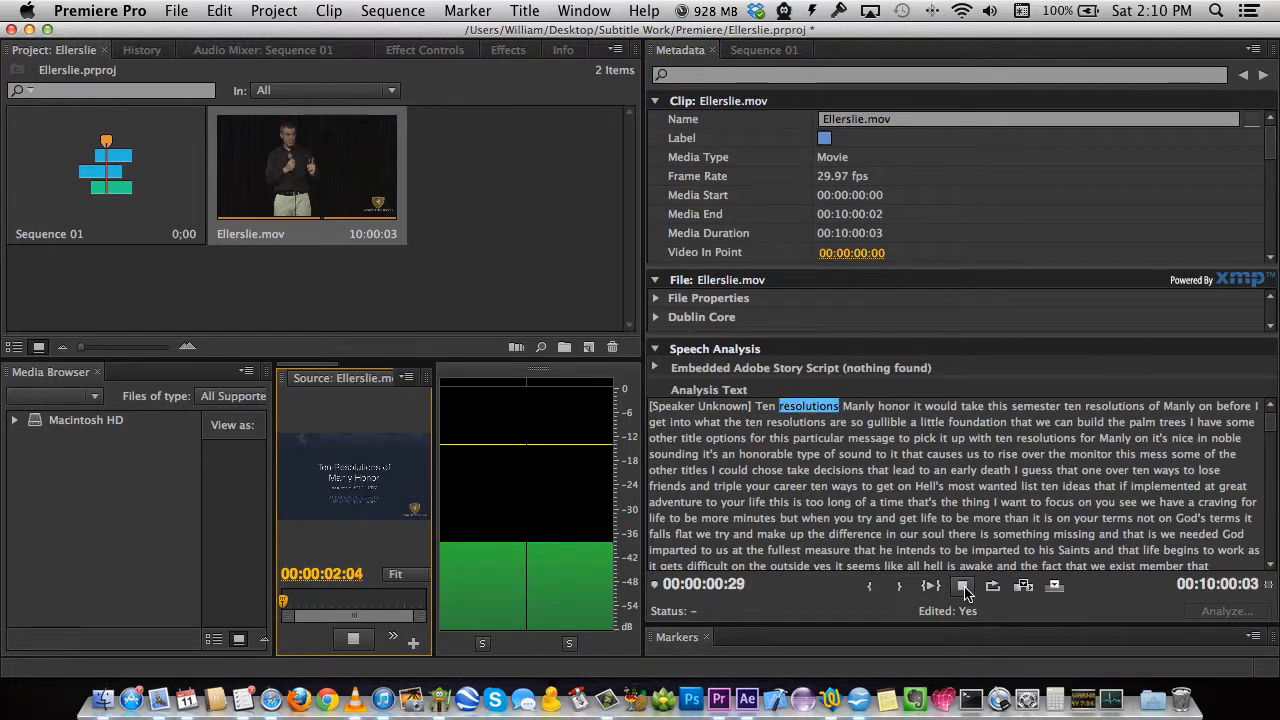
{"action": "left_click", "coordinate": [963, 588]}
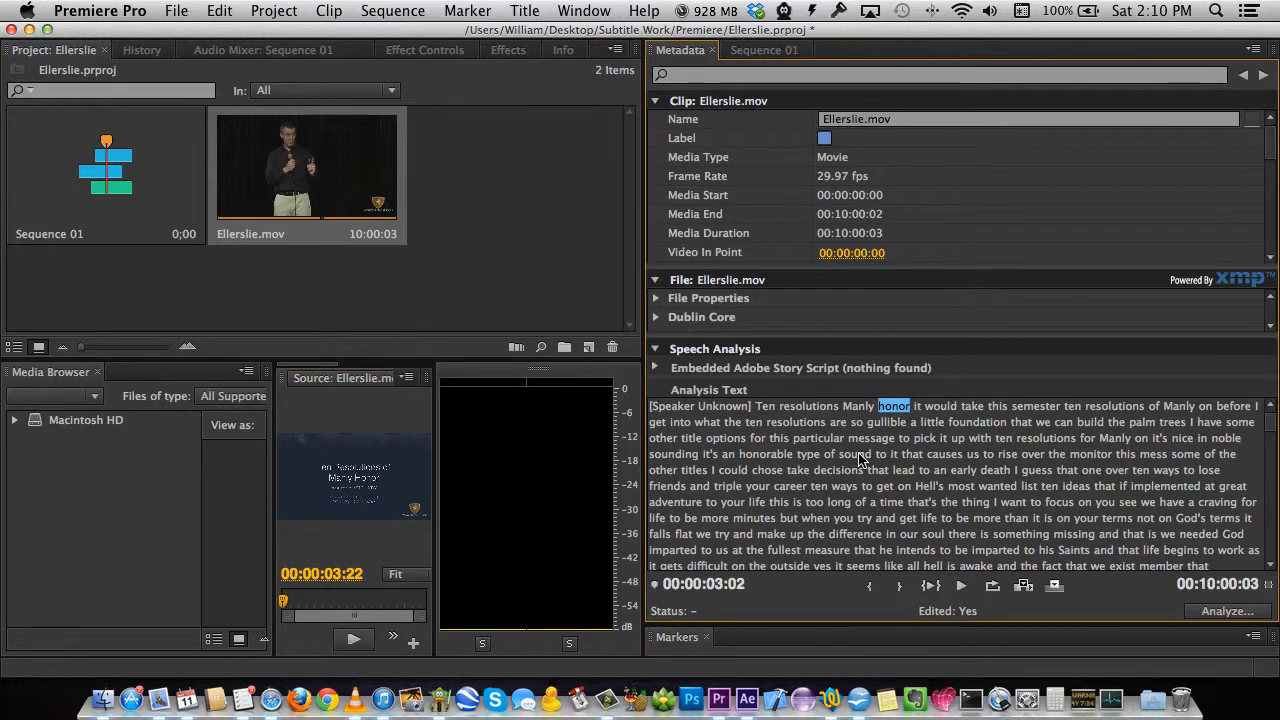
Change 'resolutions' to 'resolutions of' and replay the opening to check the wording.
{"action": "left_click", "coordinate": [818, 408]}
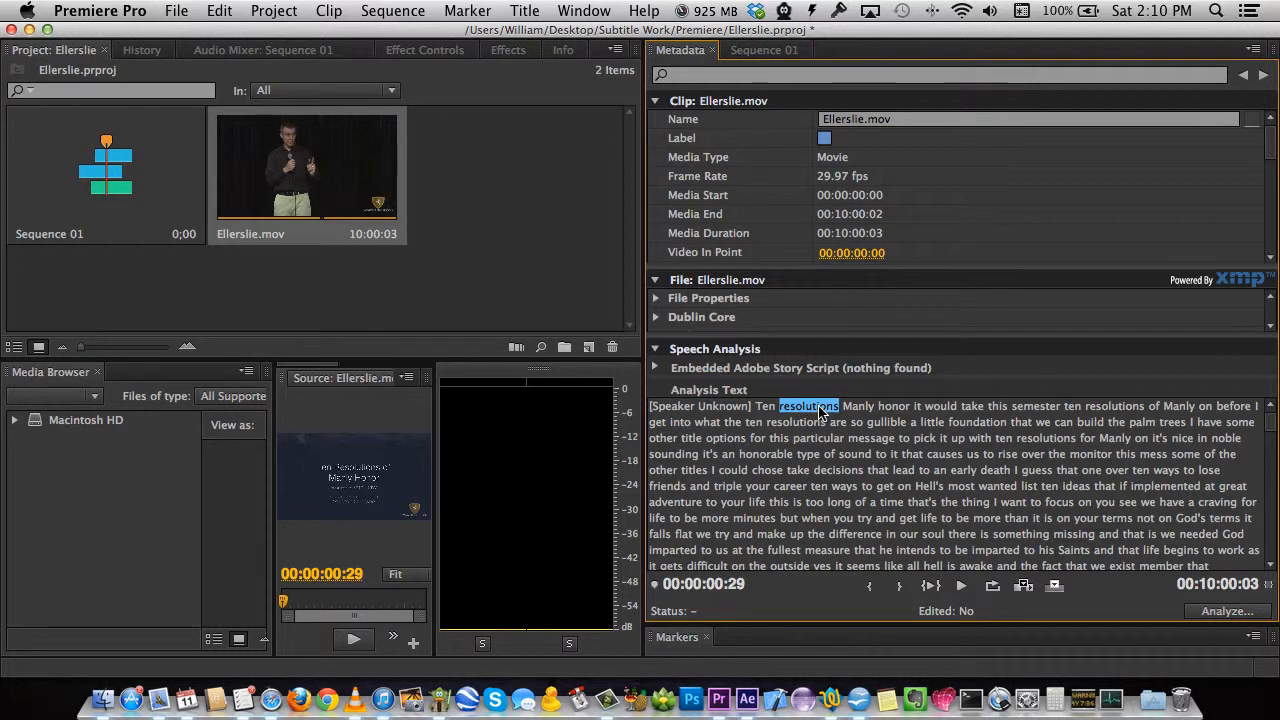
{"action": "double_click", "coordinate": [818, 408]}
{"action": "key", "text": "super+Right"}
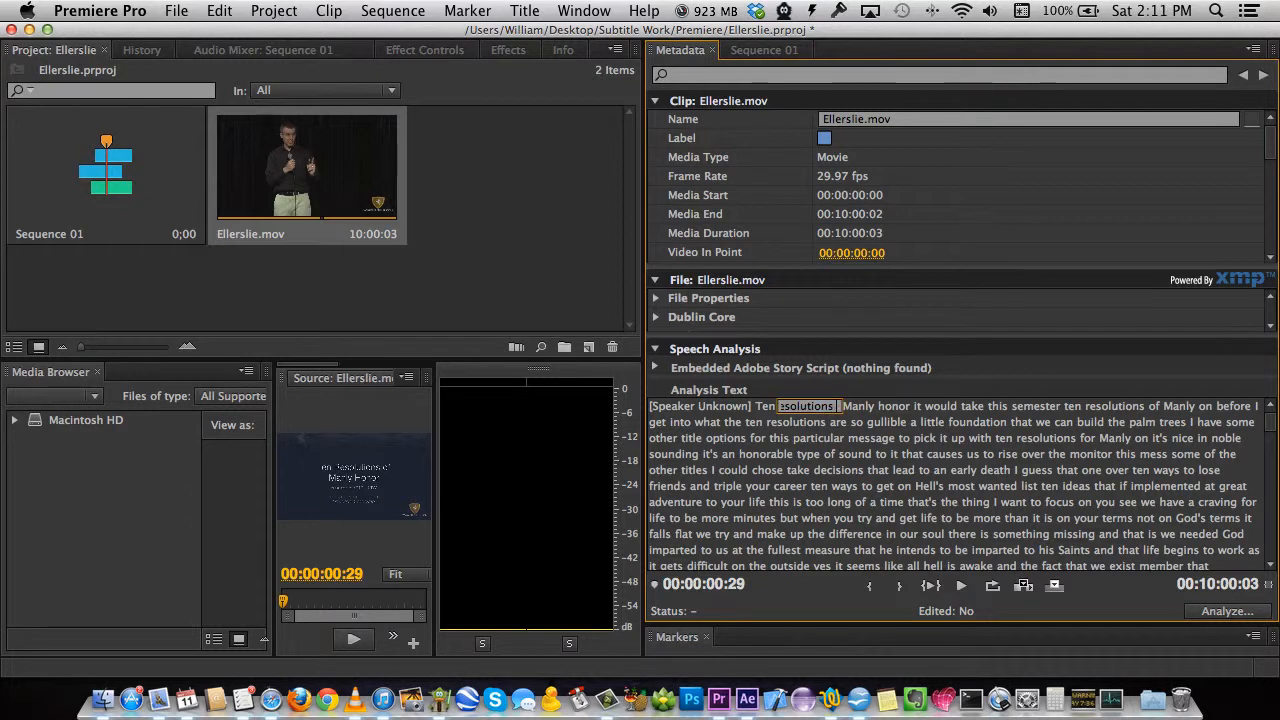
{"action": "type", "text": "of"}
{"action": "key", "text": "Return"}
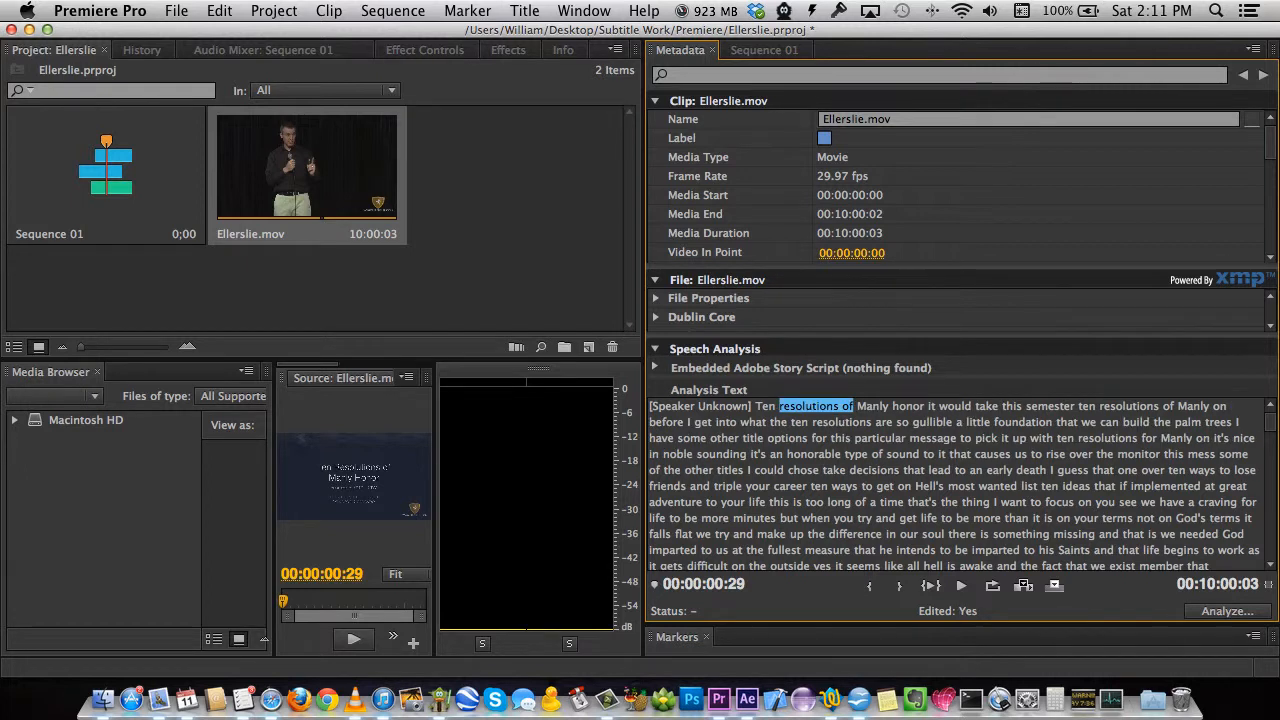
{"action": "left_click", "coordinate": [846, 422]}
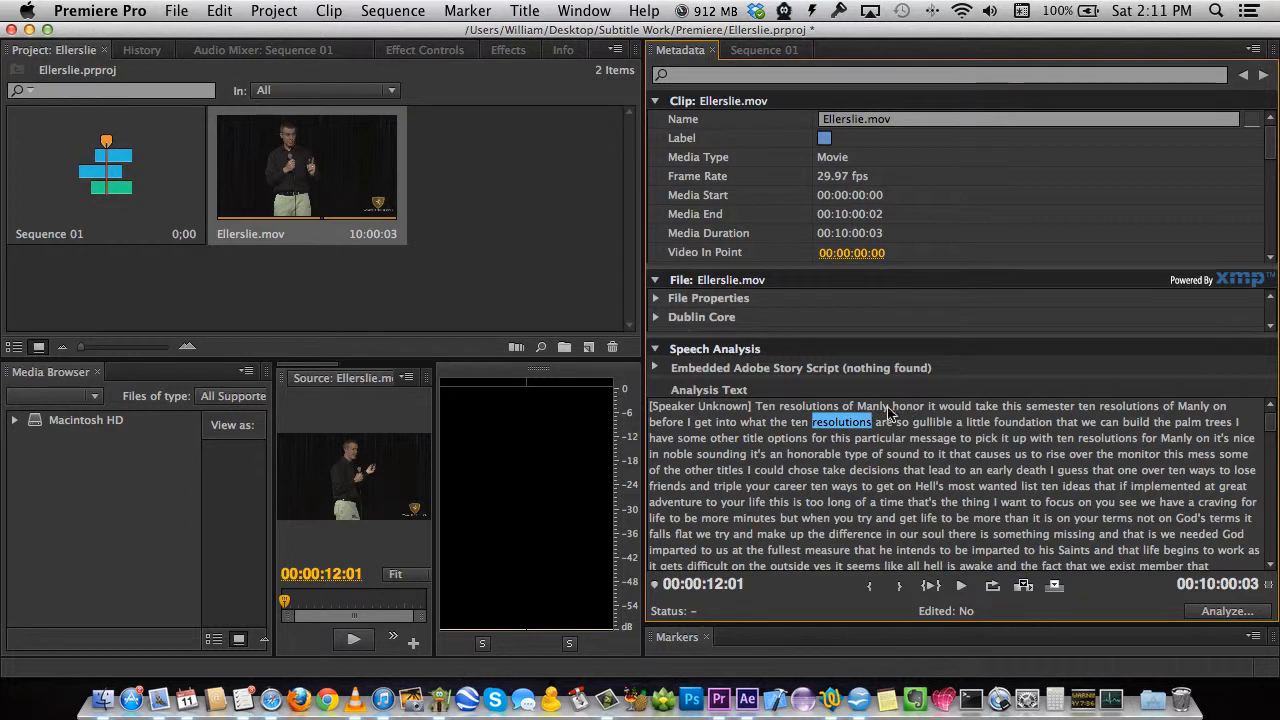
{"action": "left_click", "coordinate": [805, 407]}
{"action": "left_click", "coordinate": [960, 587]}
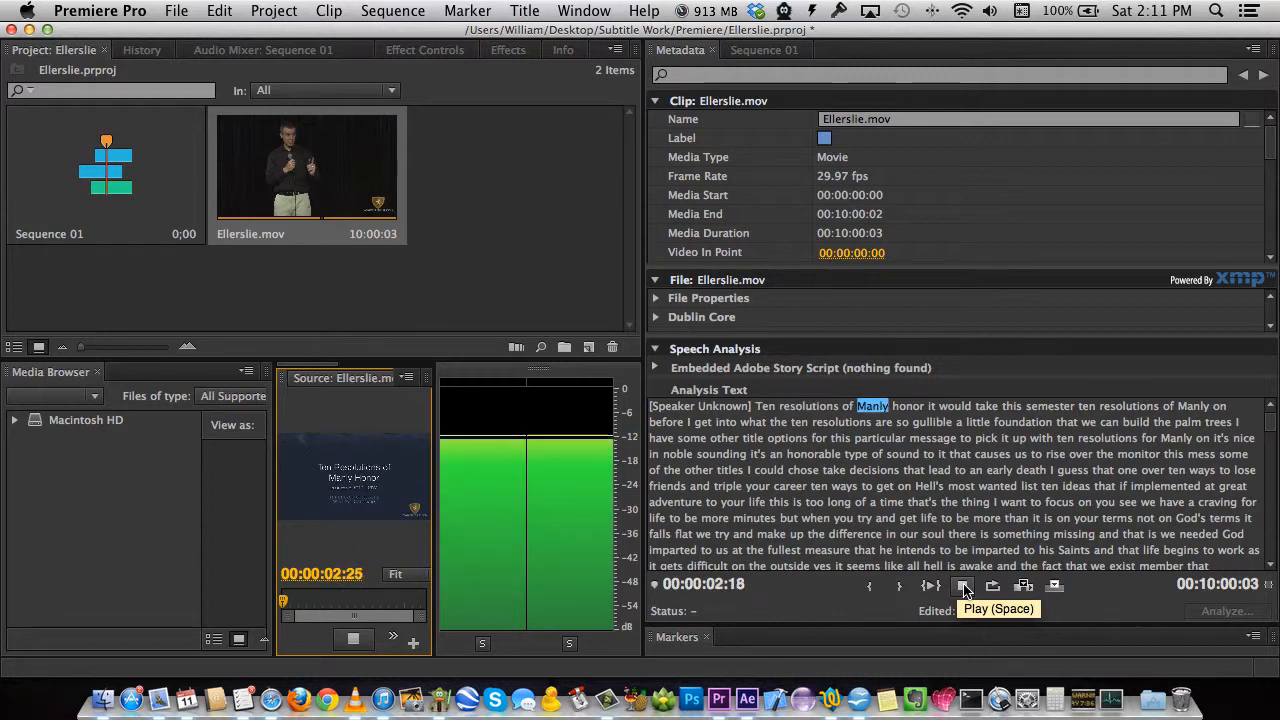
{"action": "left_click", "coordinate": [963, 587]}
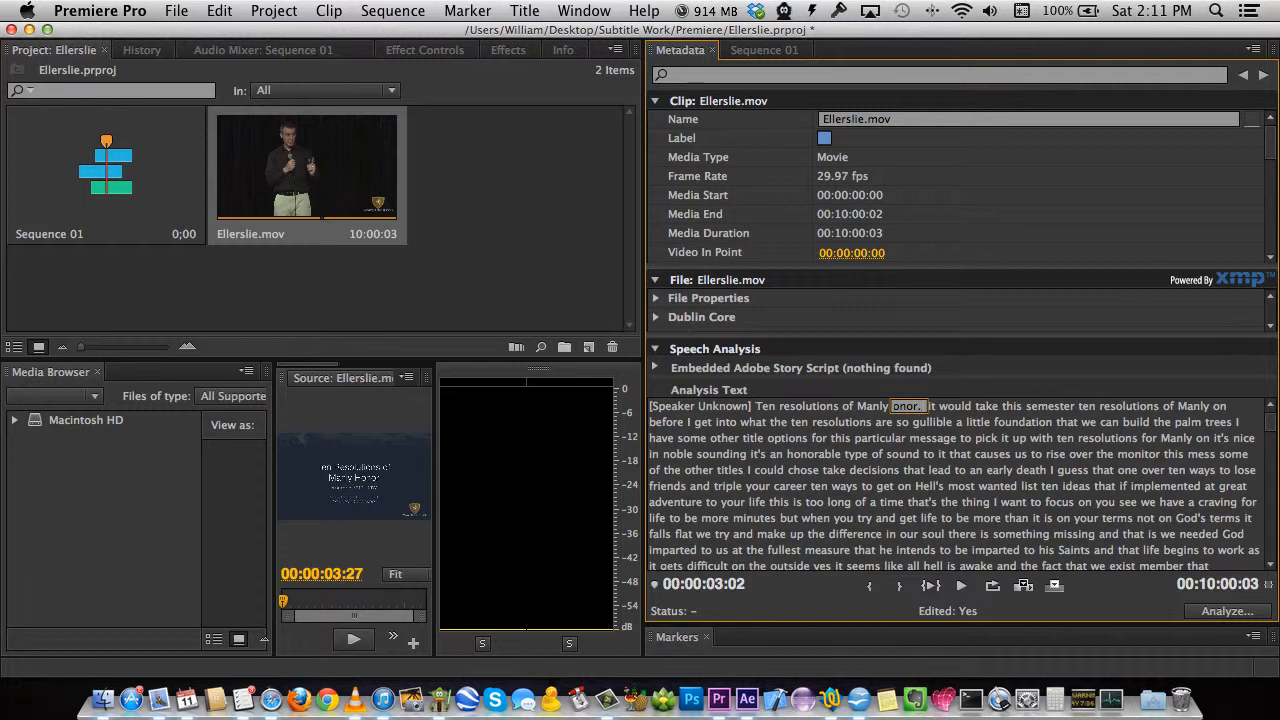
Confirm 'honor.' and correct 'it' to the capitalised 'It's', then replay the audio.
{"action": "key", "text": "Return"}
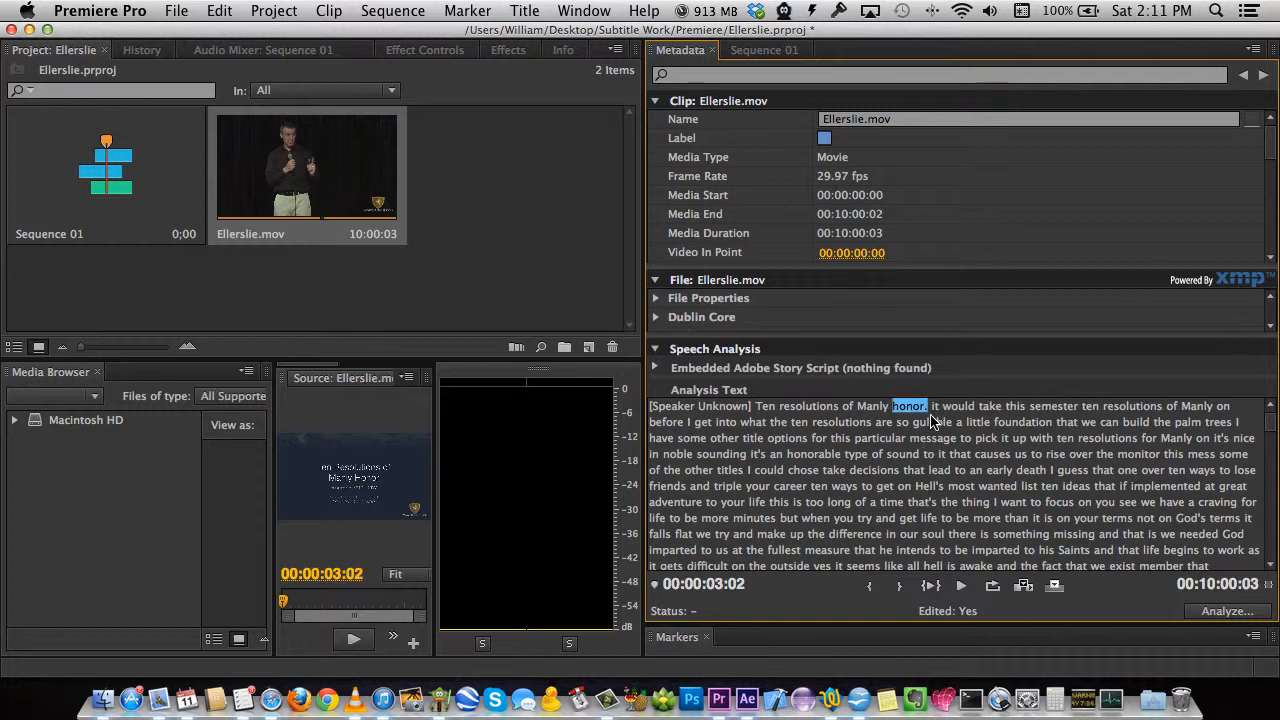
{"action": "left_click", "coordinate": [936, 407]}
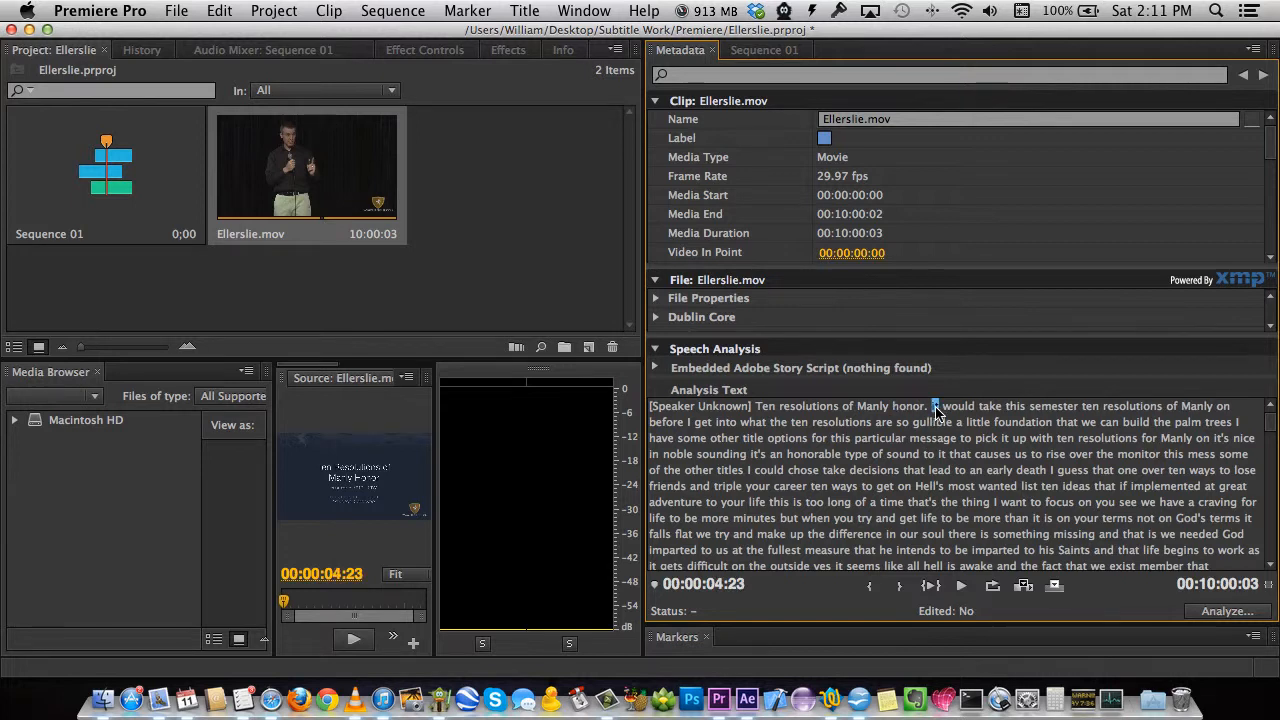
{"action": "double_click", "coordinate": [937, 407]}
{"action": "left_click", "coordinate": [946, 439]}
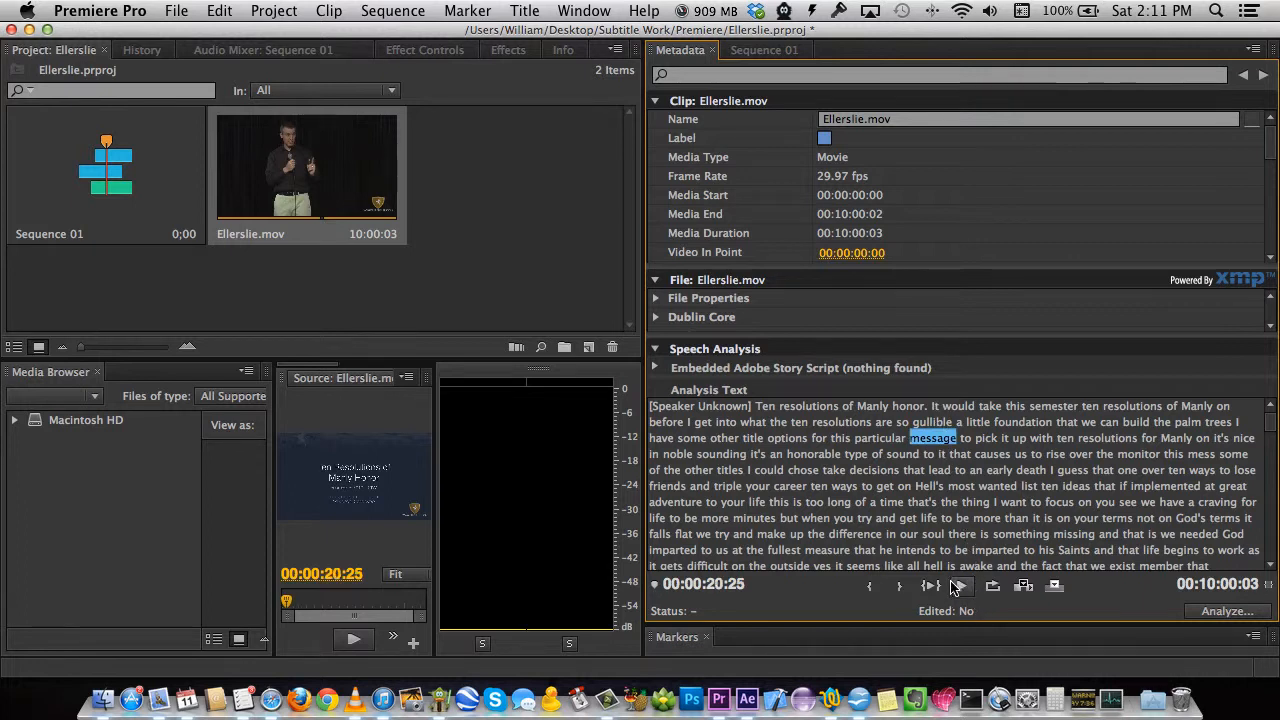
{"action": "left_click", "coordinate": [958, 587]}
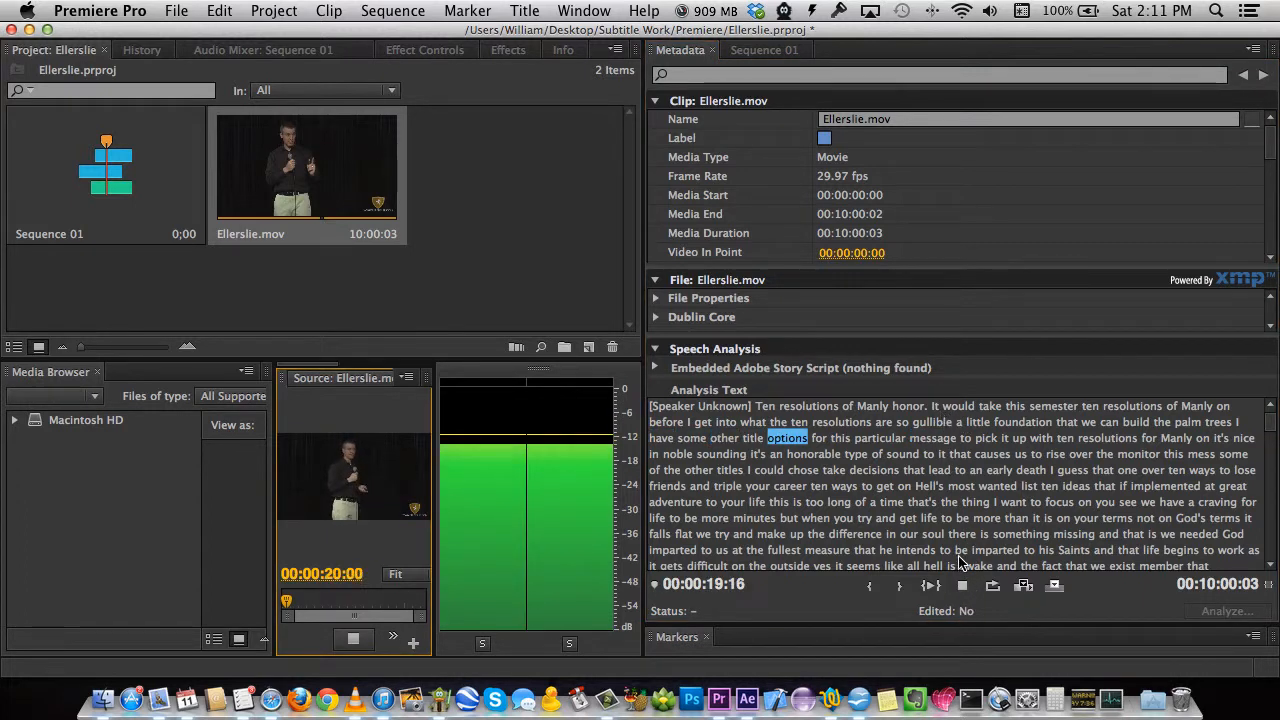
{"action": "left_click", "coordinate": [966, 588]}
Replay from 'Manly', then replace 'would' with 'a good'.
{"action": "left_click", "coordinate": [872, 406]}
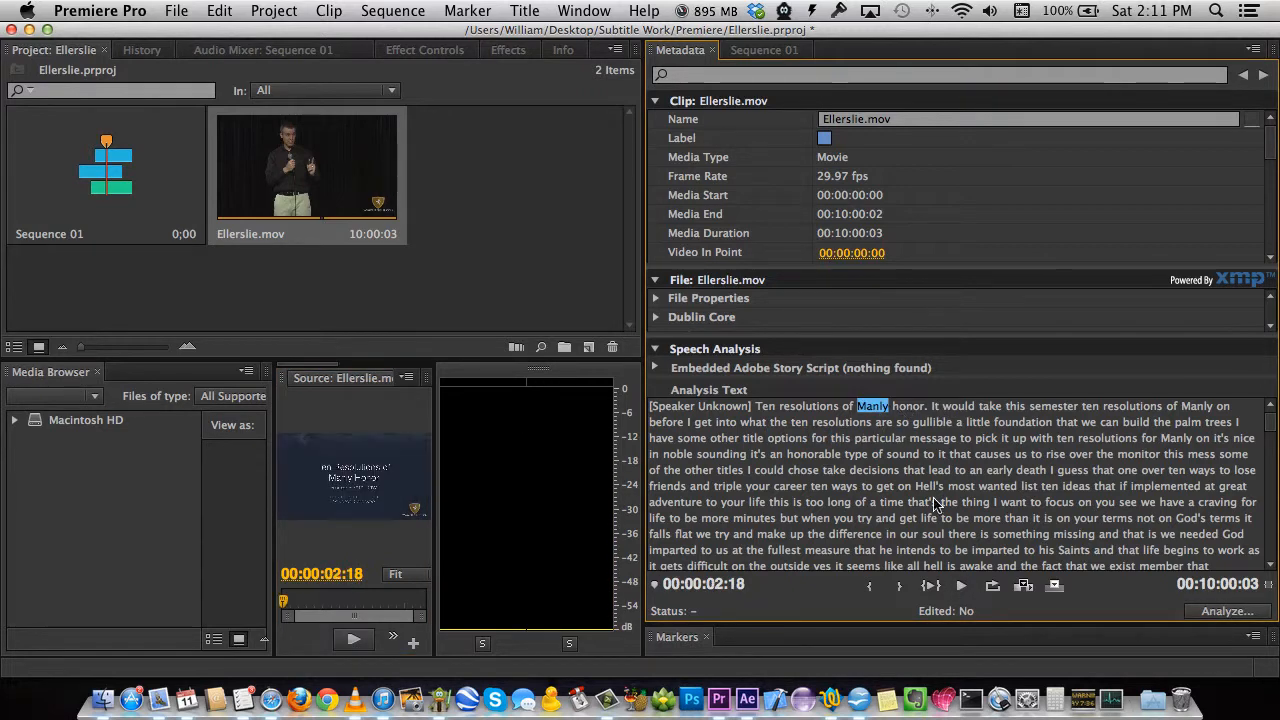
{"action": "left_click", "coordinate": [962, 587]}
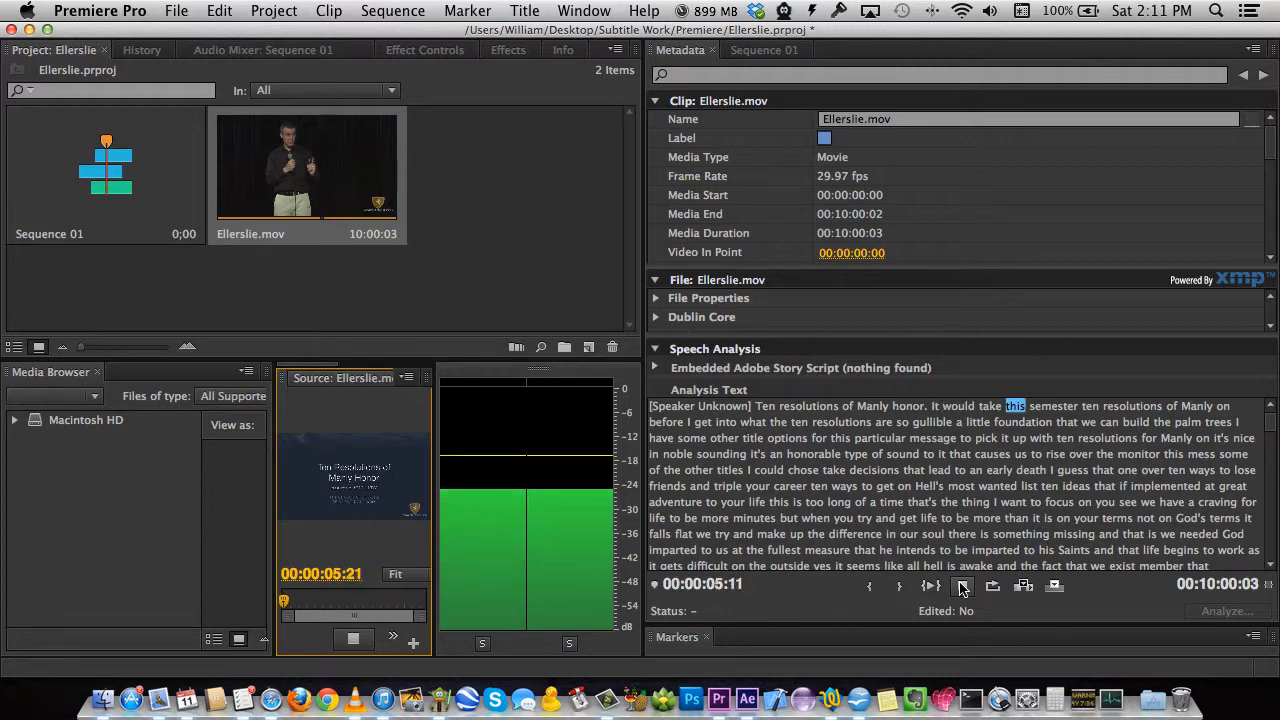
{"action": "left_click", "coordinate": [962, 587]}
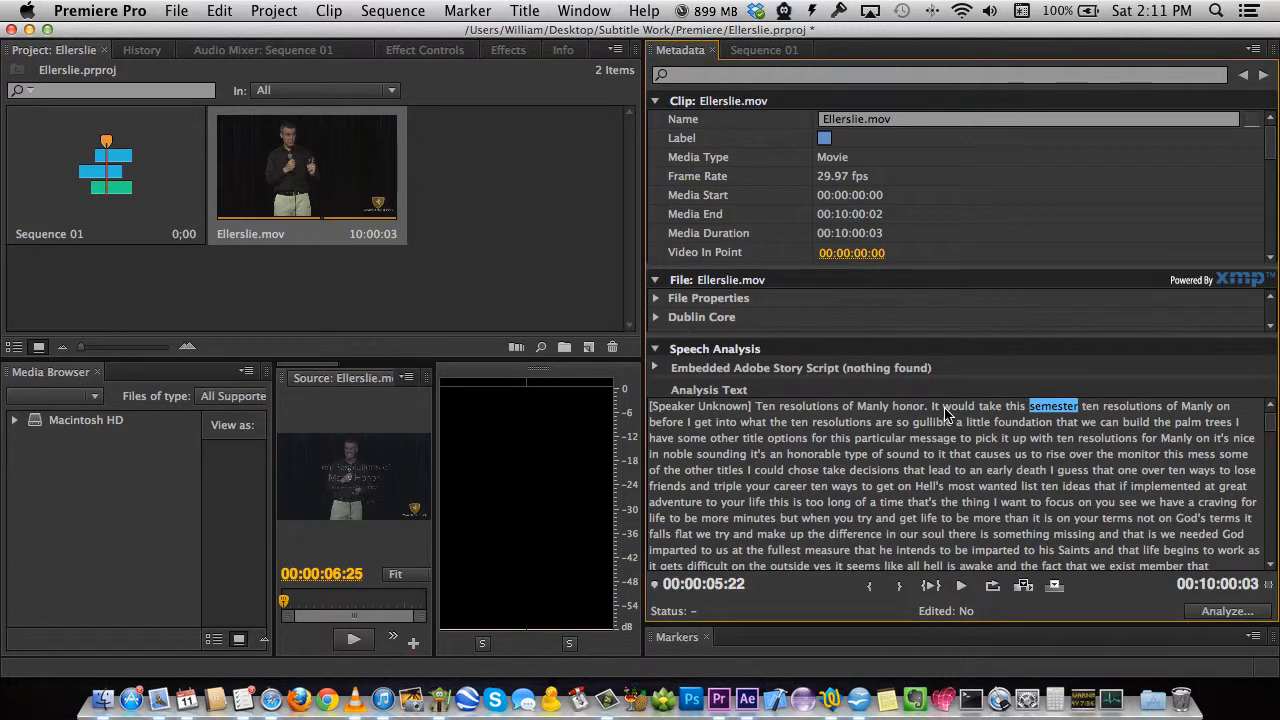
{"action": "left_click", "coordinate": [936, 407]}
{"action": "left_click", "coordinate": [938, 408]}
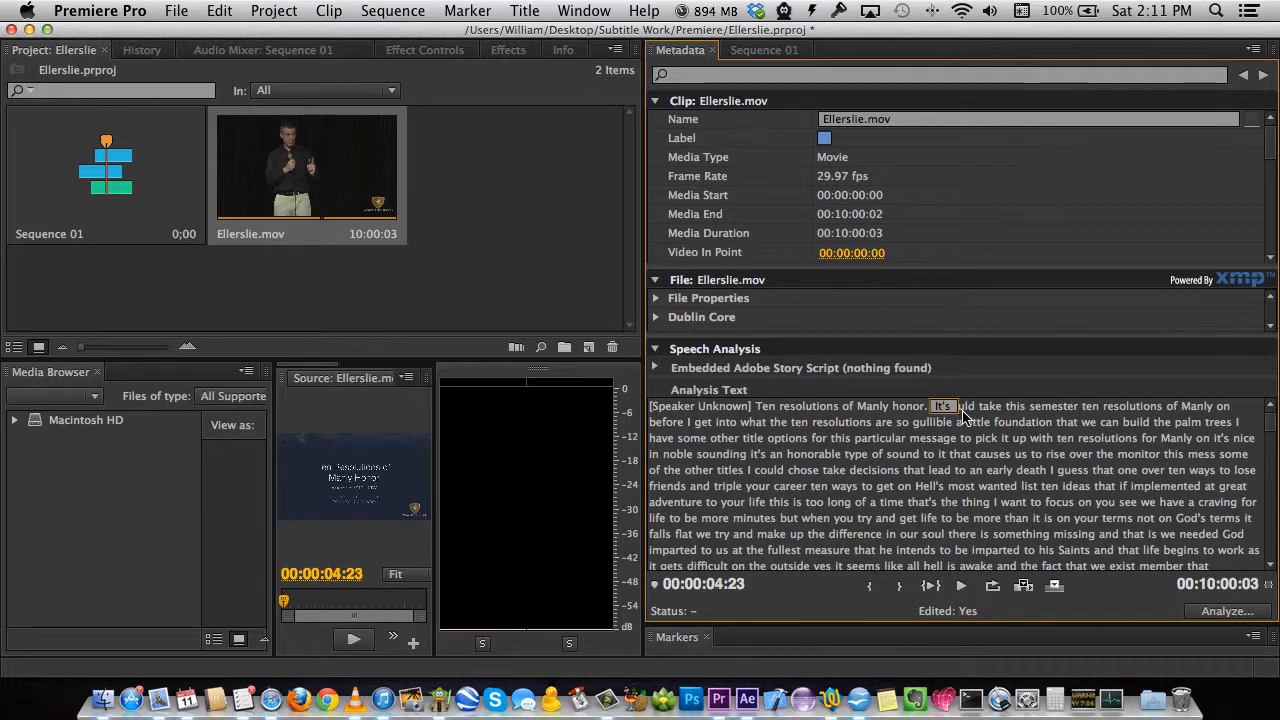
{"action": "left_click", "coordinate": [967, 409]}
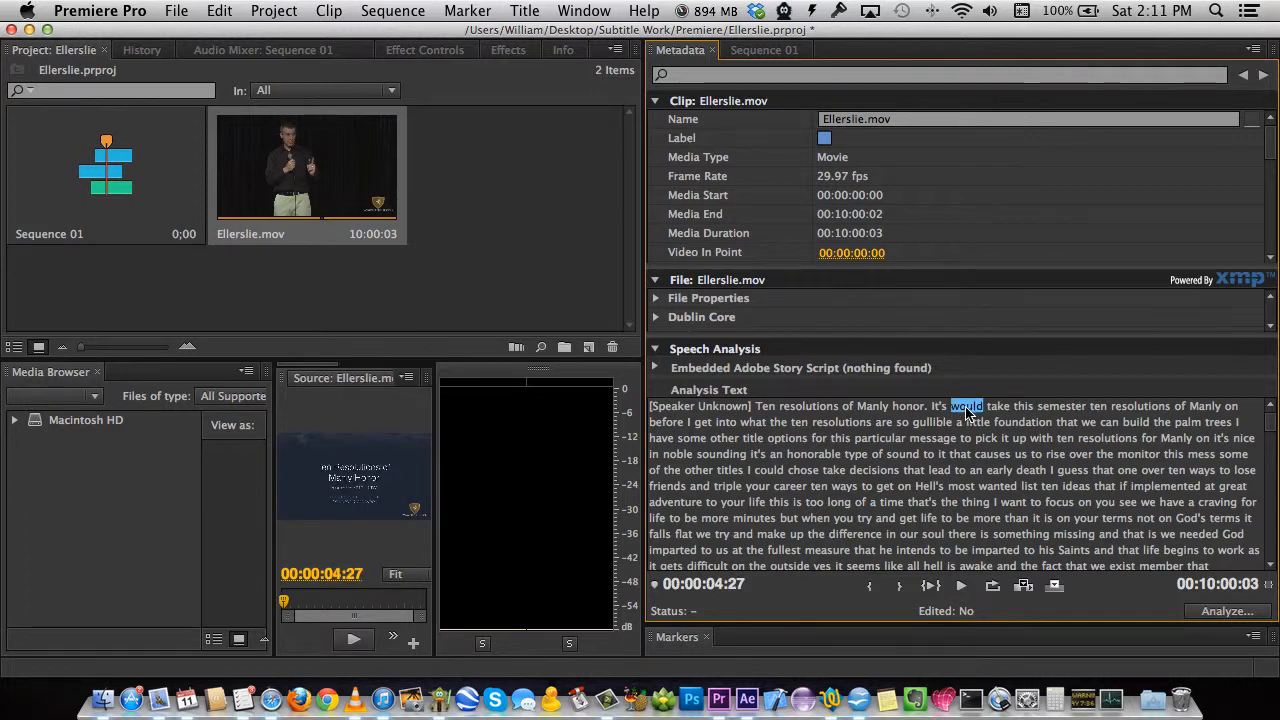
{"action": "left_click", "coordinate": [967, 409]}
{"action": "key", "text": "Return"}
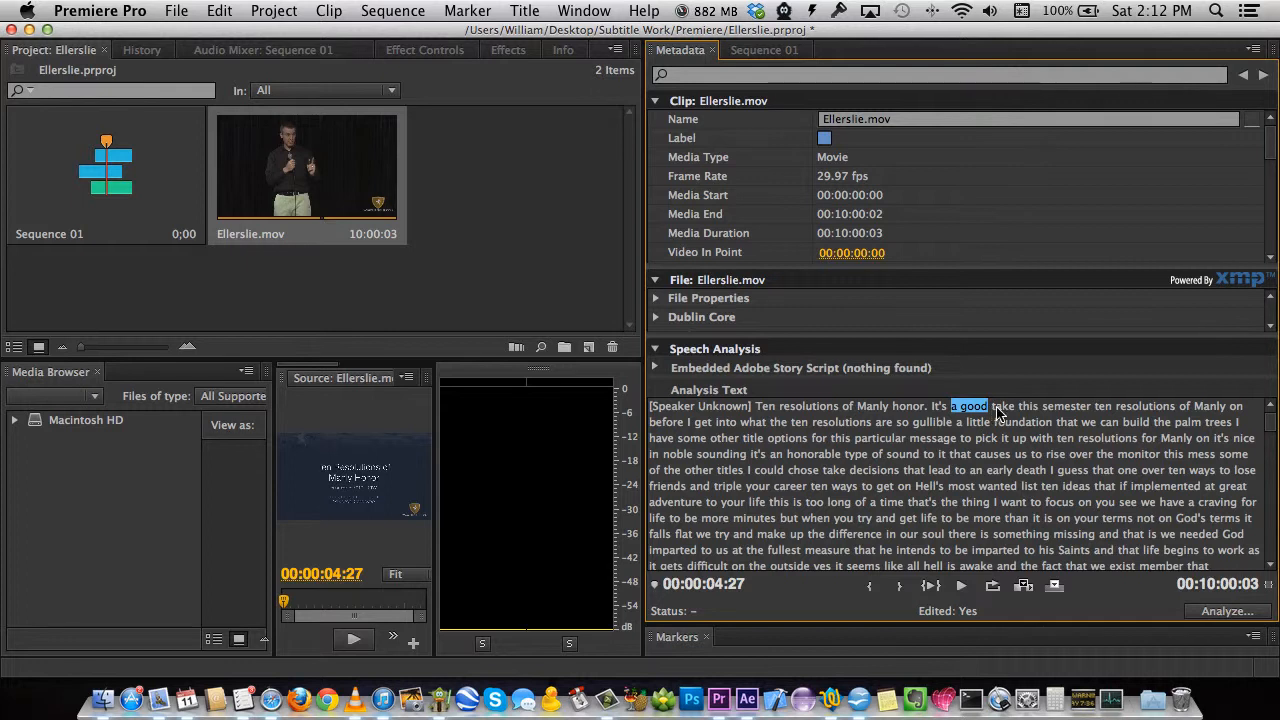
Replace the word 'take' with 'to kick'.
{"action": "left_click", "coordinate": [999, 408]}
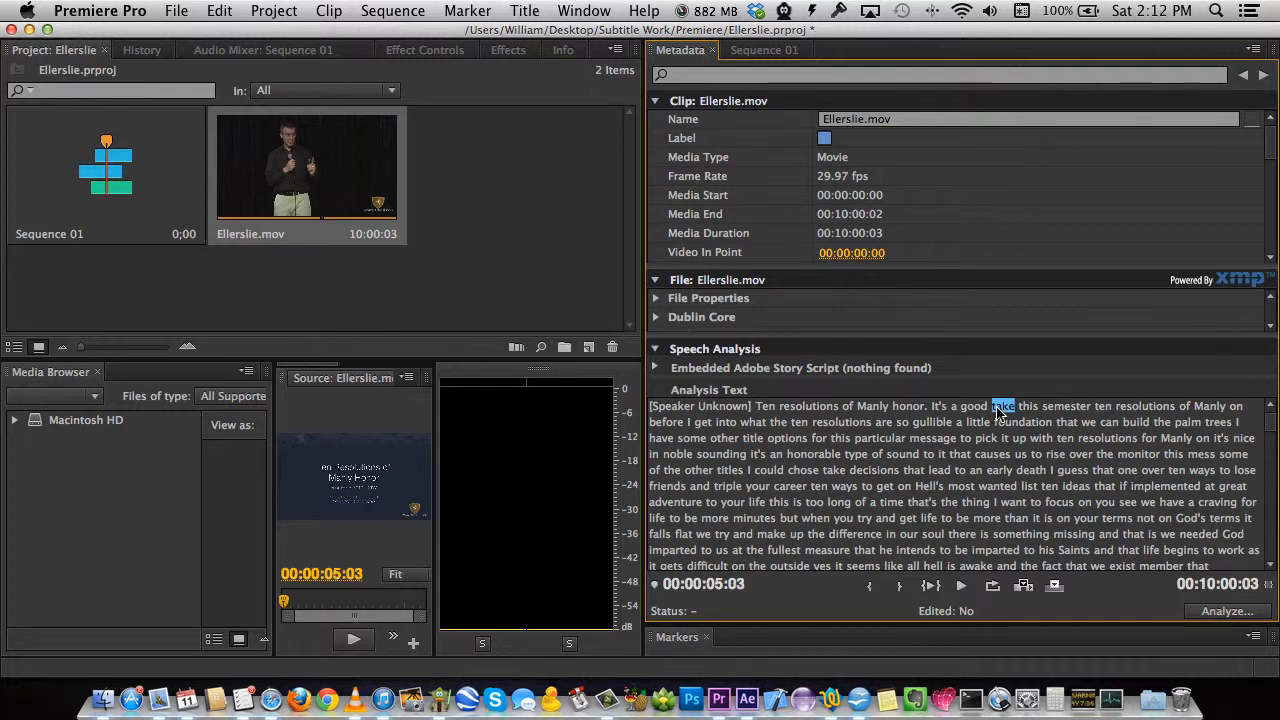
{"action": "left_click", "coordinate": [993, 410]}
{"action": "key", "text": "super+a"}
{"action": "key", "text": "Return"}
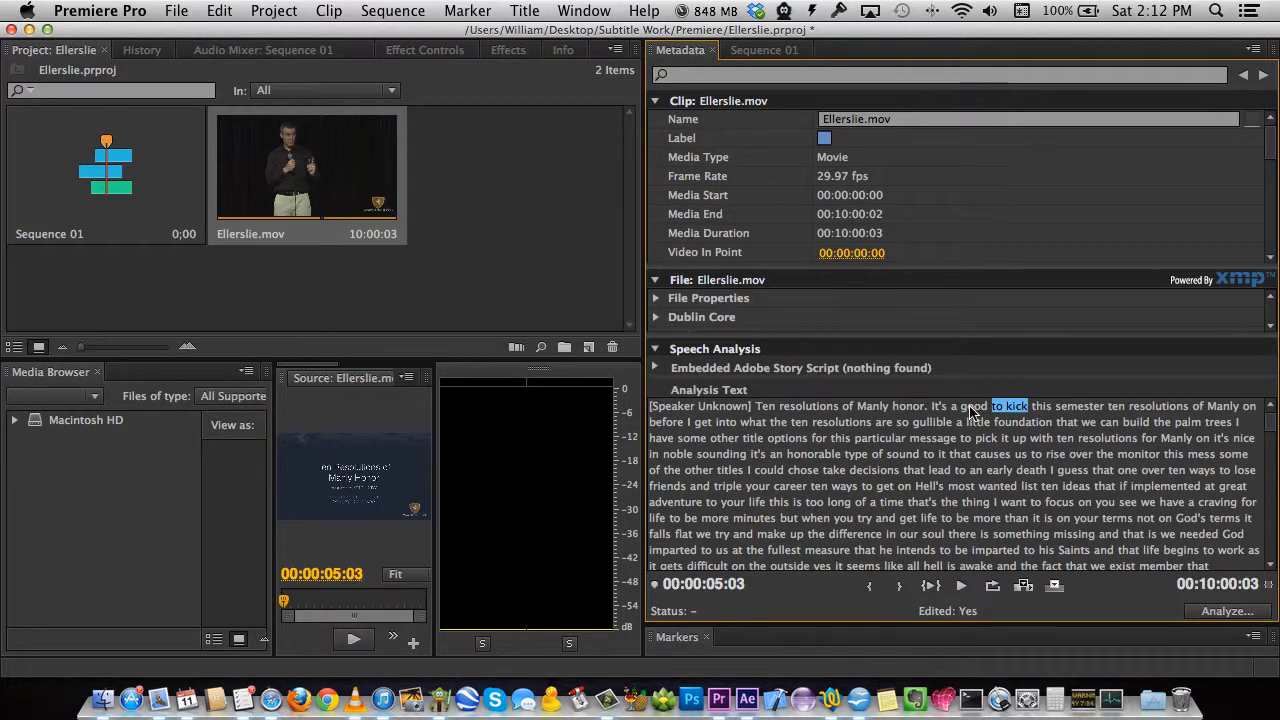
Insert 'way' before 'to kick' and play the clip to check.
{"action": "right_click", "coordinate": [1005, 411]}
{"action": "left_click", "coordinate": [1005, 428]}
{"action": "type", "text": "w"}
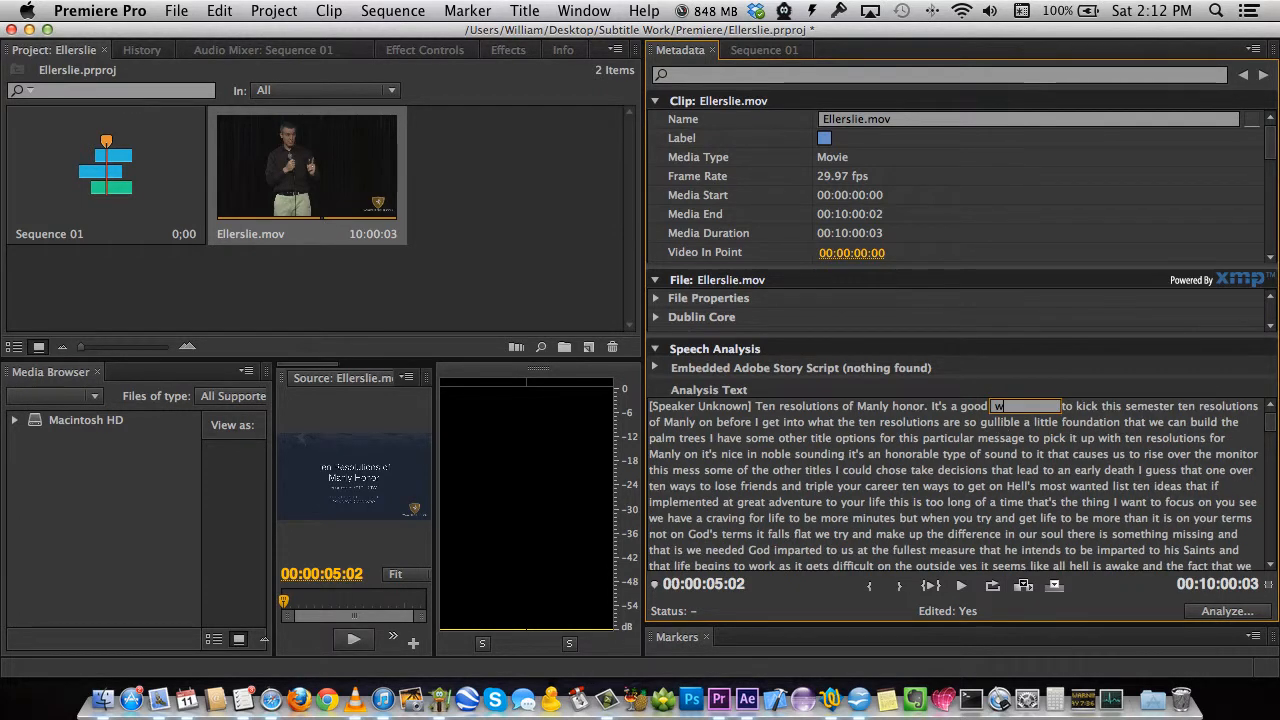
{"action": "type", "text": "ay"}
{"action": "key", "text": "Return"}
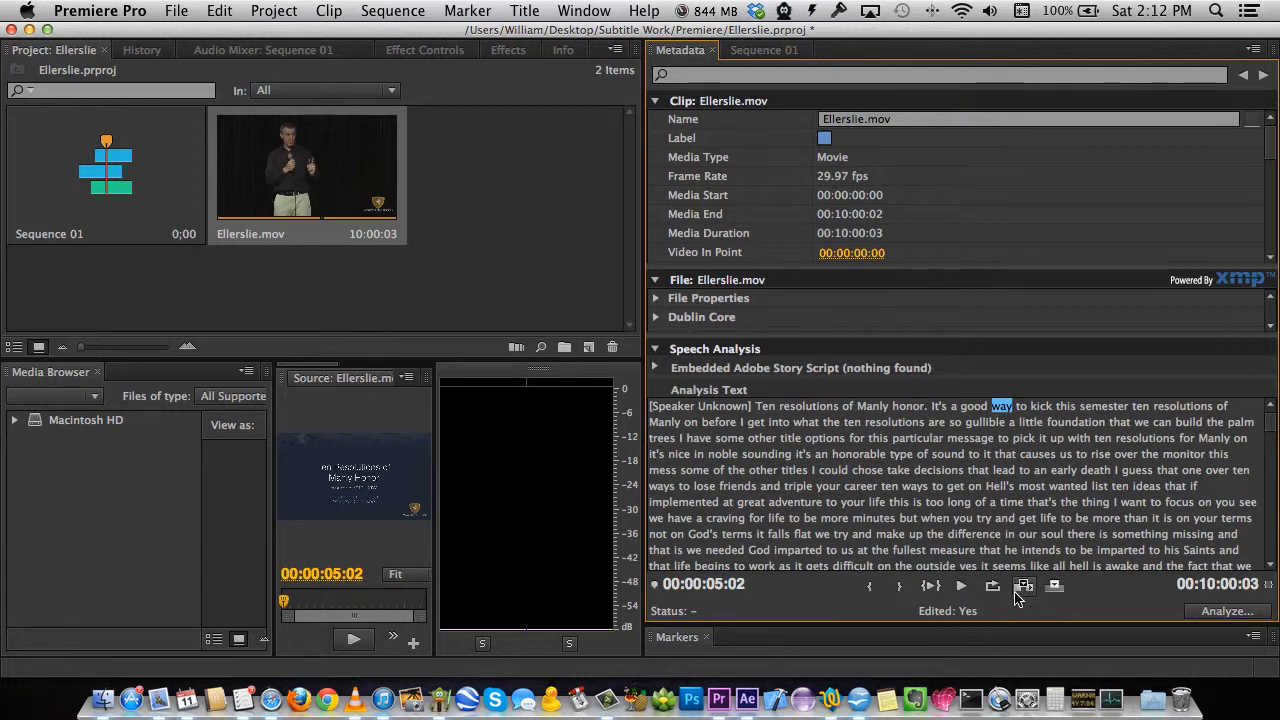
{"action": "left_click", "coordinate": [961, 586]}
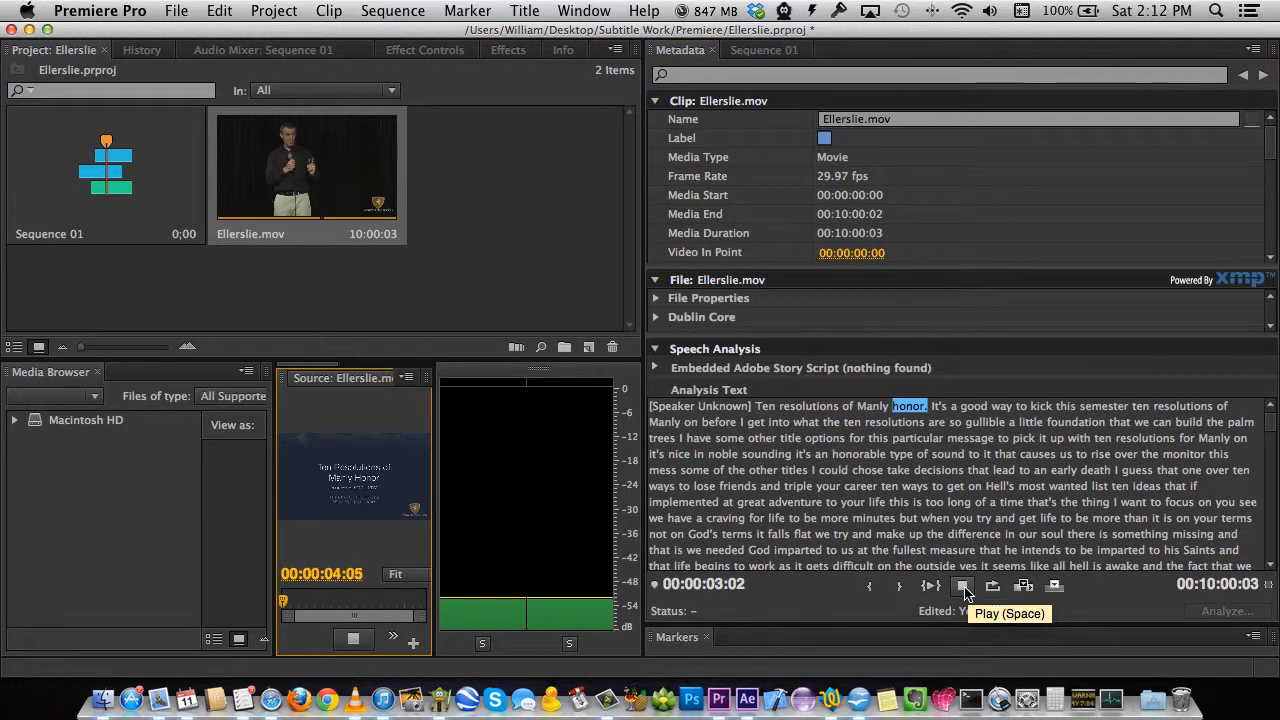
{"action": "left_click", "coordinate": [963, 587]}
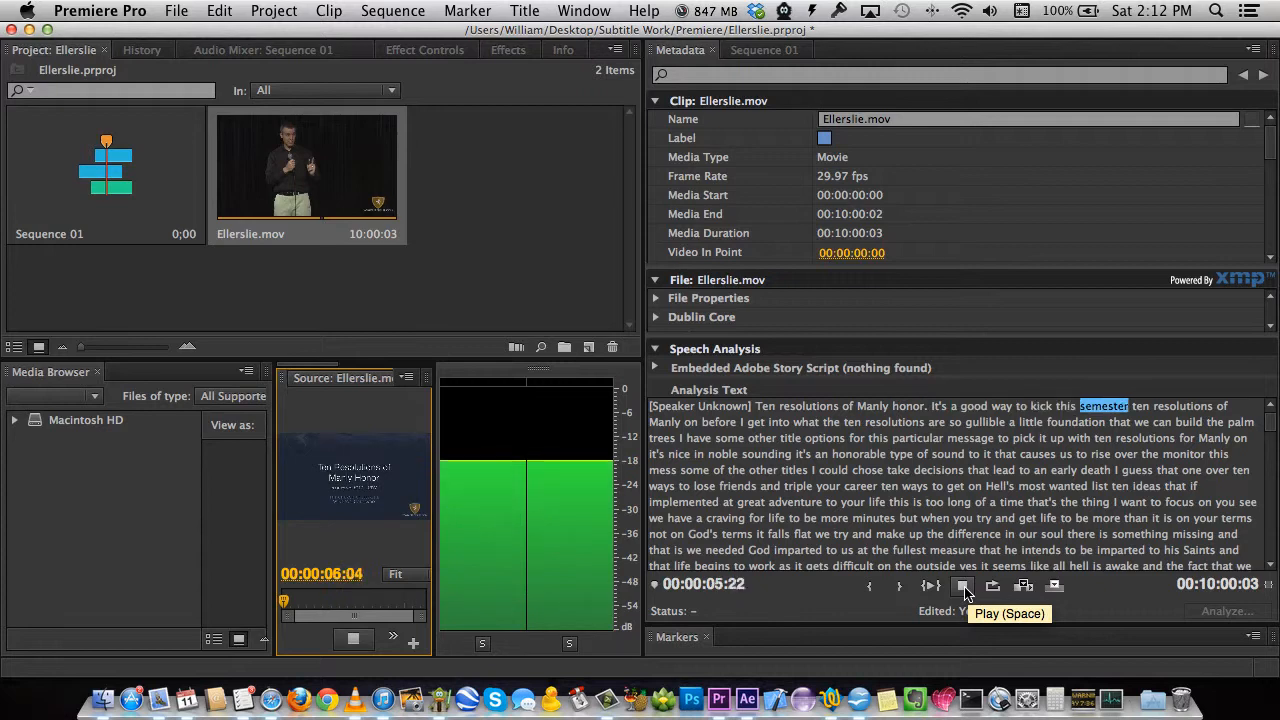
Insert 'off.' after 'semester', correct 'ten' to 'Ten', and replay from the opening words.
{"action": "right_click", "coordinate": [1121, 409]}
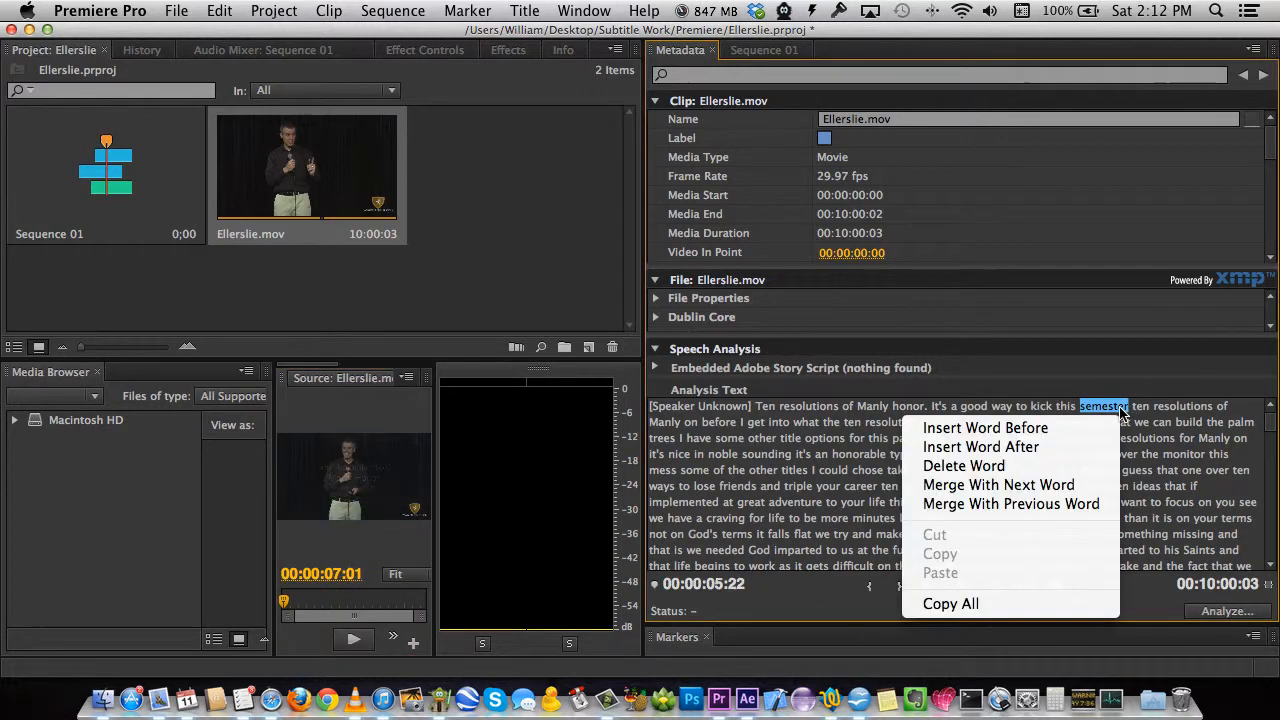
{"action": "left_click", "coordinate": [1081, 444]}
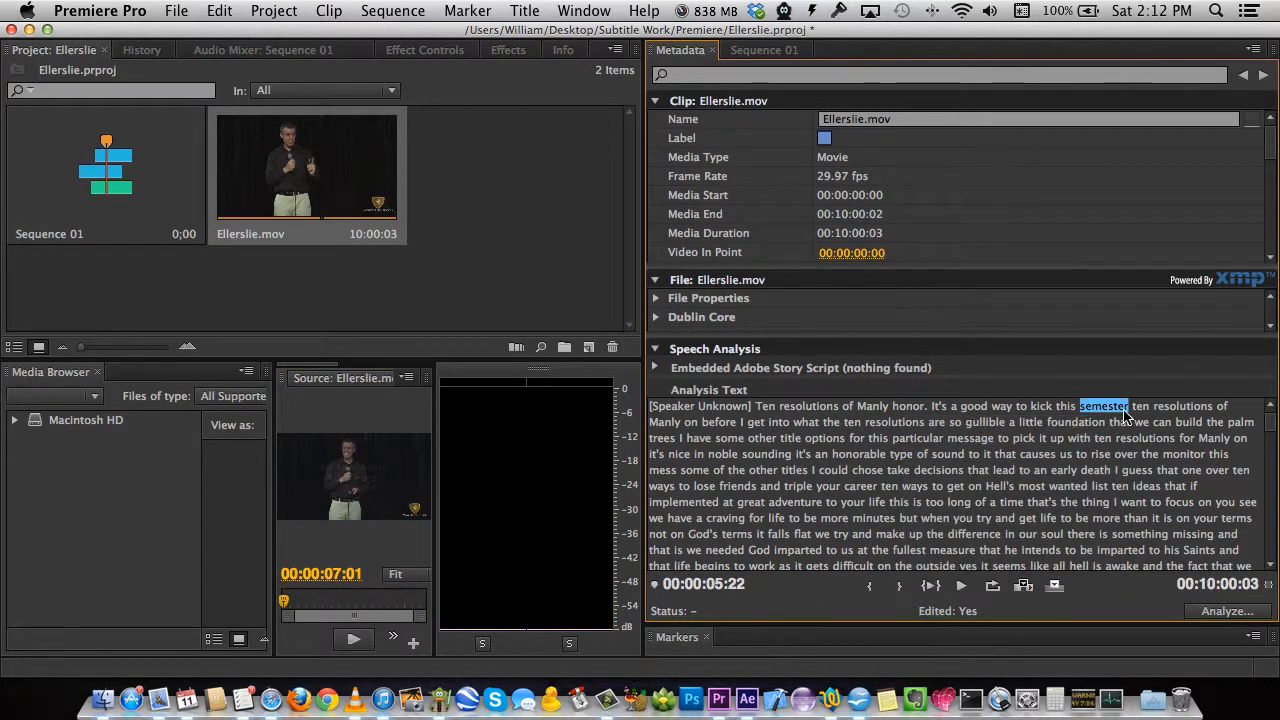
{"action": "type", "text": "off "}
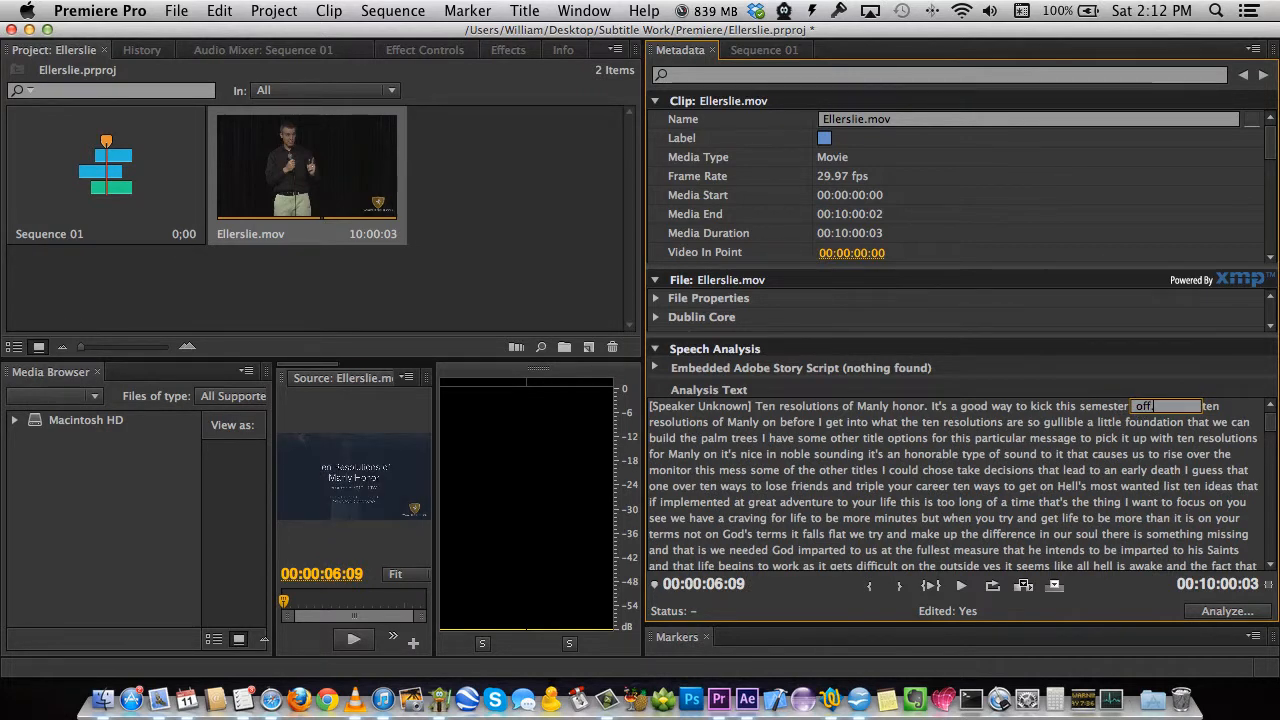
{"action": "type", "text": "."}
{"action": "key", "text": "Return"}
{"action": "left_click", "coordinate": [1163, 410]}
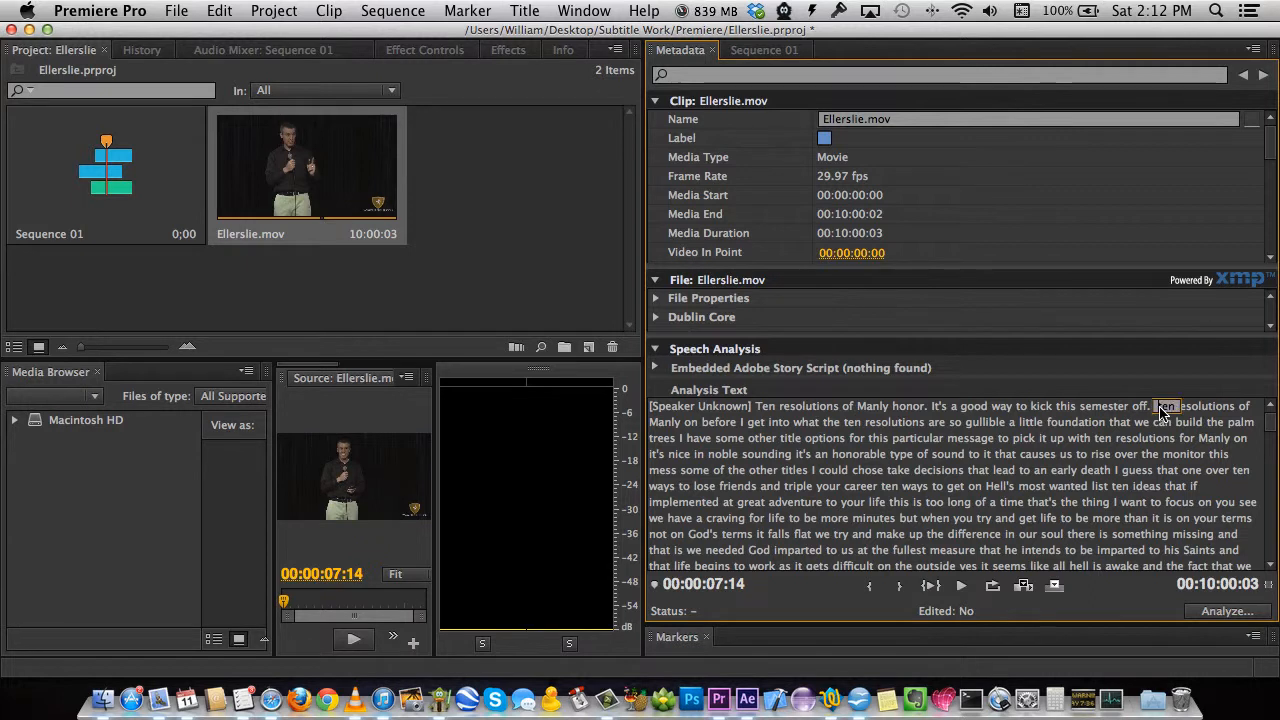
{"action": "key", "text": "BackSpace"}
{"action": "key", "text": "Return"}
{"action": "left_click", "coordinate": [765, 407]}
{"action": "left_click", "coordinate": [963, 585]}
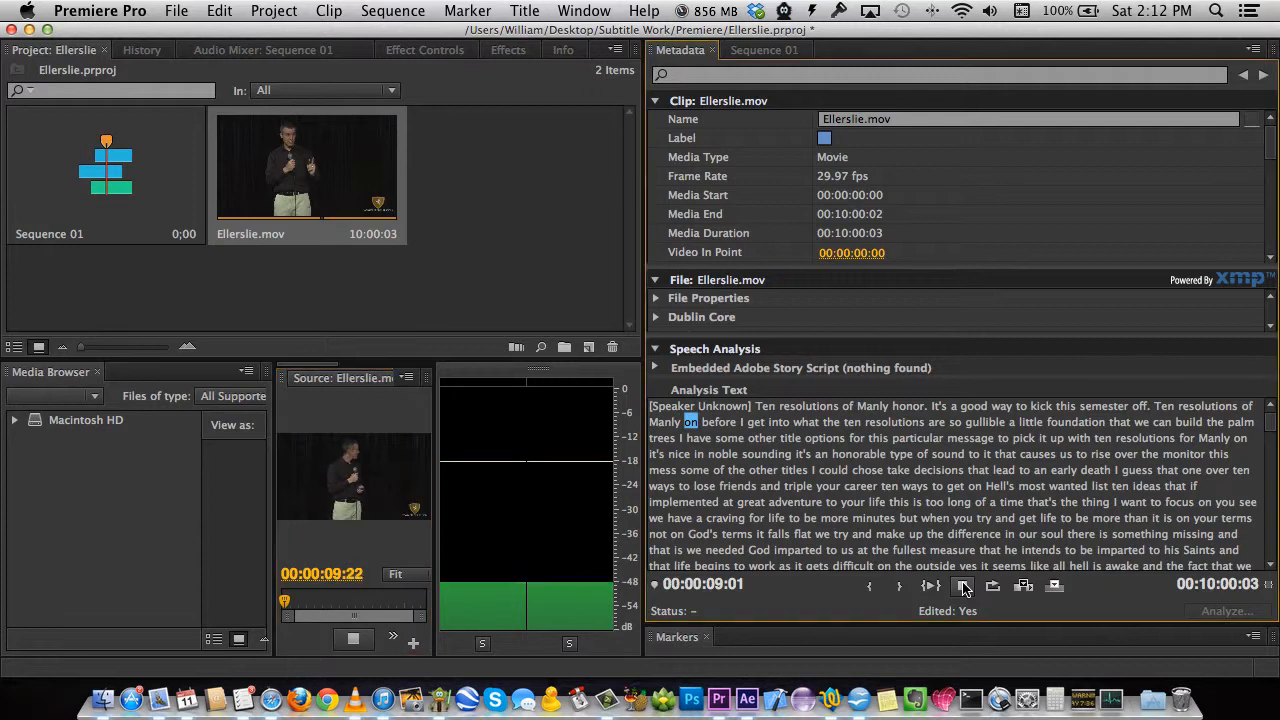
Correct 'on' to 'honor.' with a full stop.
{"action": "left_click", "coordinate": [963, 587]}
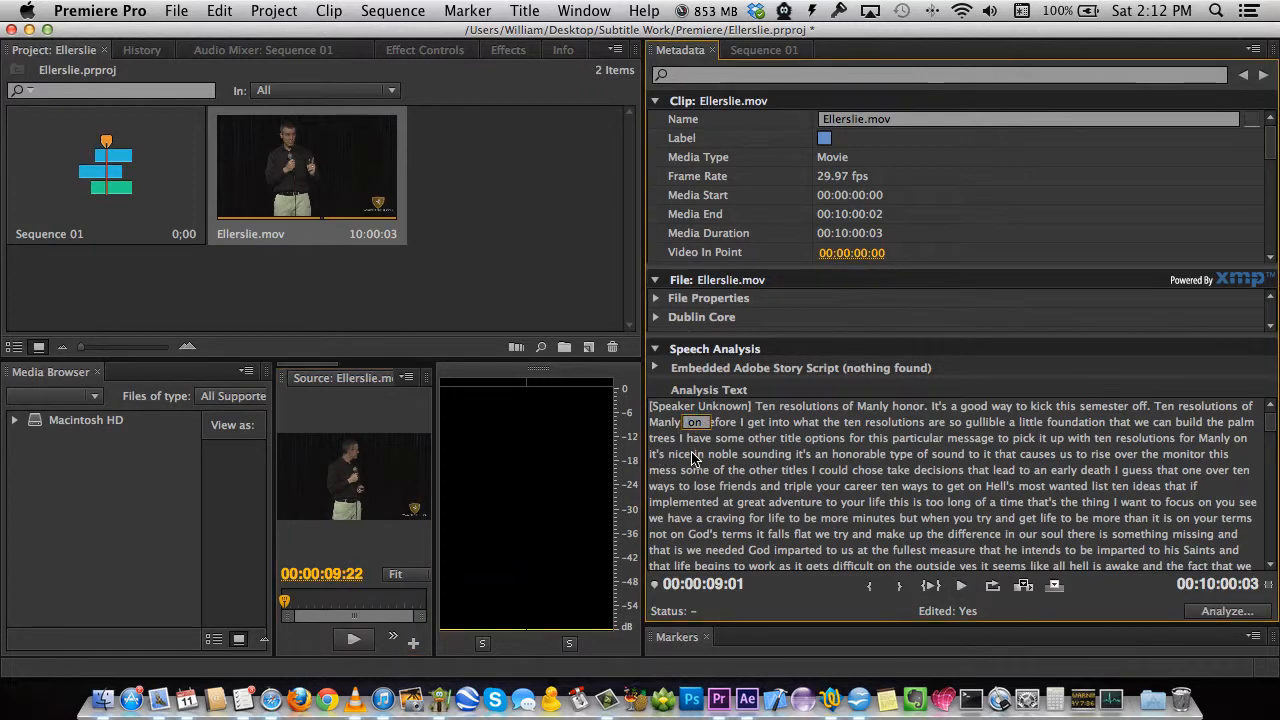
{"action": "type", "text": "h"}
{"action": "key", "text": "Return"}
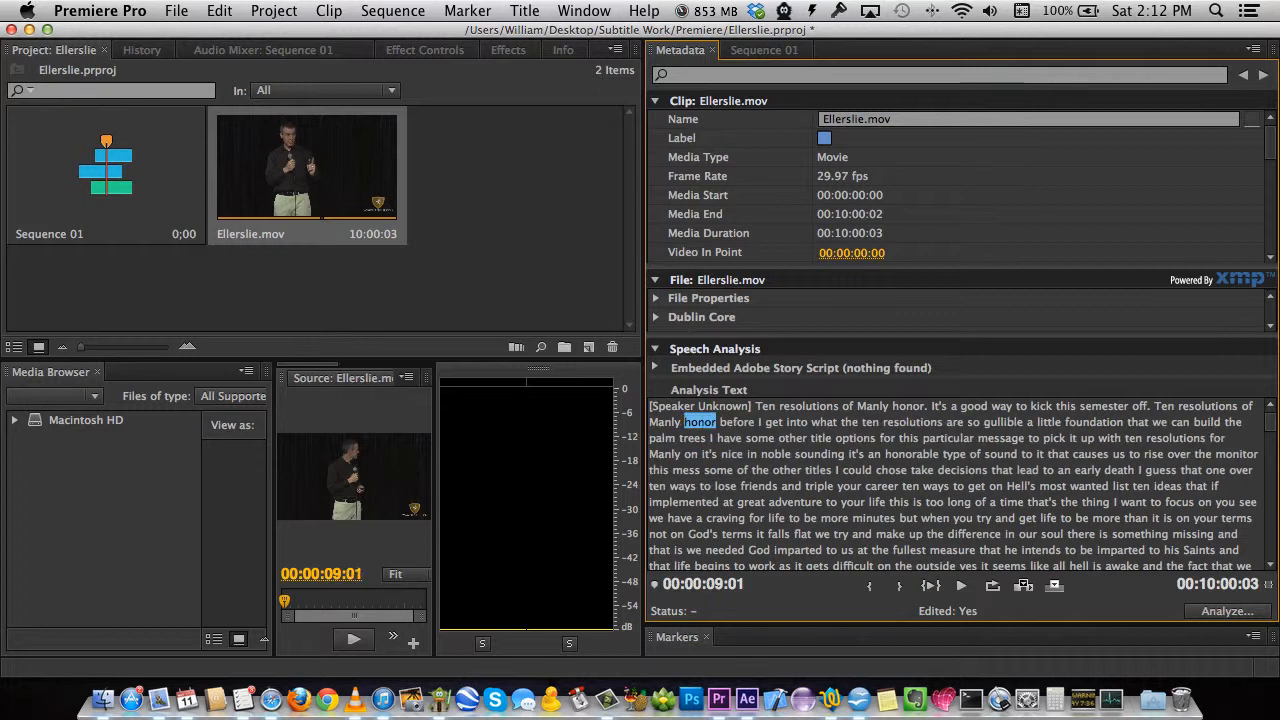
{"action": "left_click", "coordinate": [708, 422]}
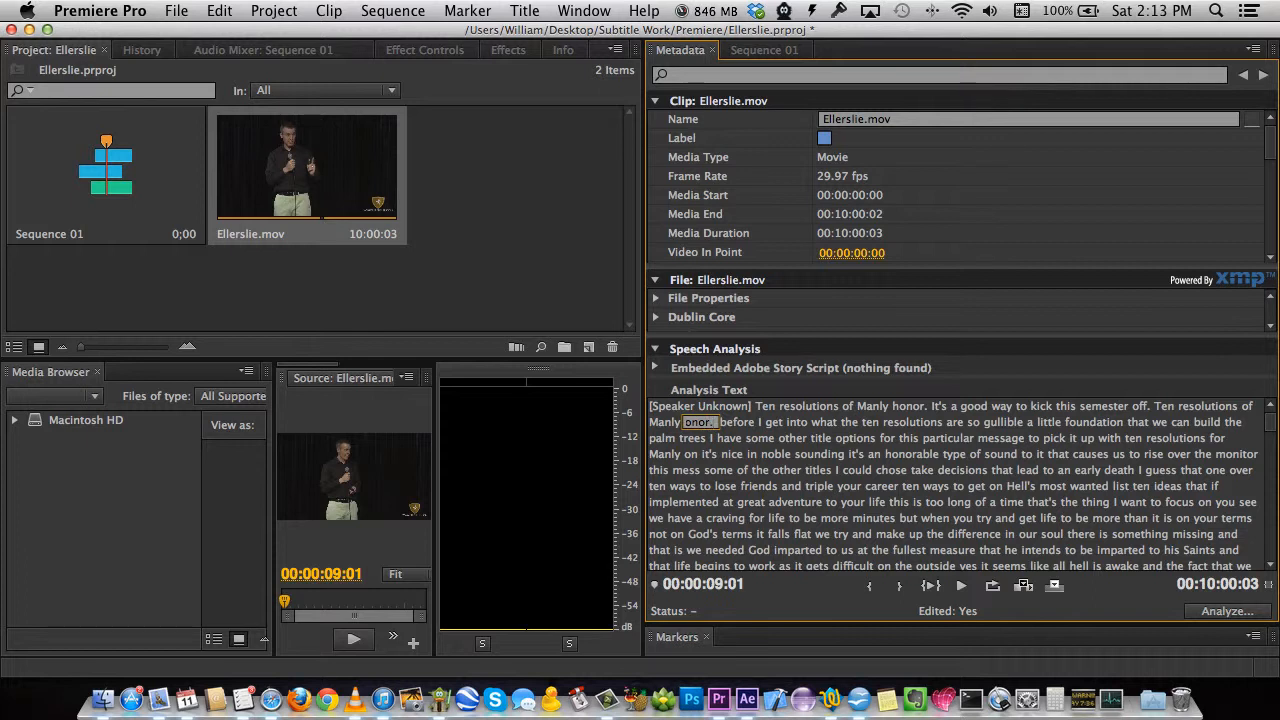
{"action": "key", "text": "Return"}
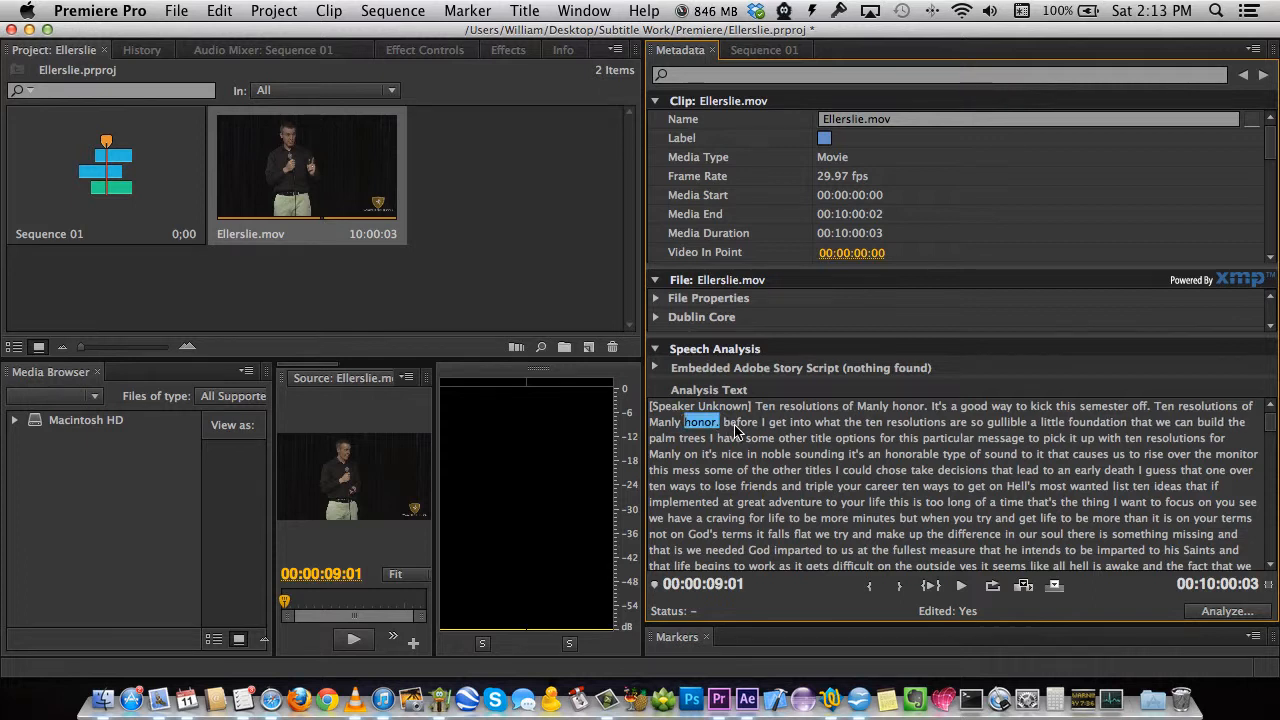
Capitalise 'before' to 'Before', then replay from 'resolutions' to review.
{"action": "left_click", "coordinate": [738, 424]}
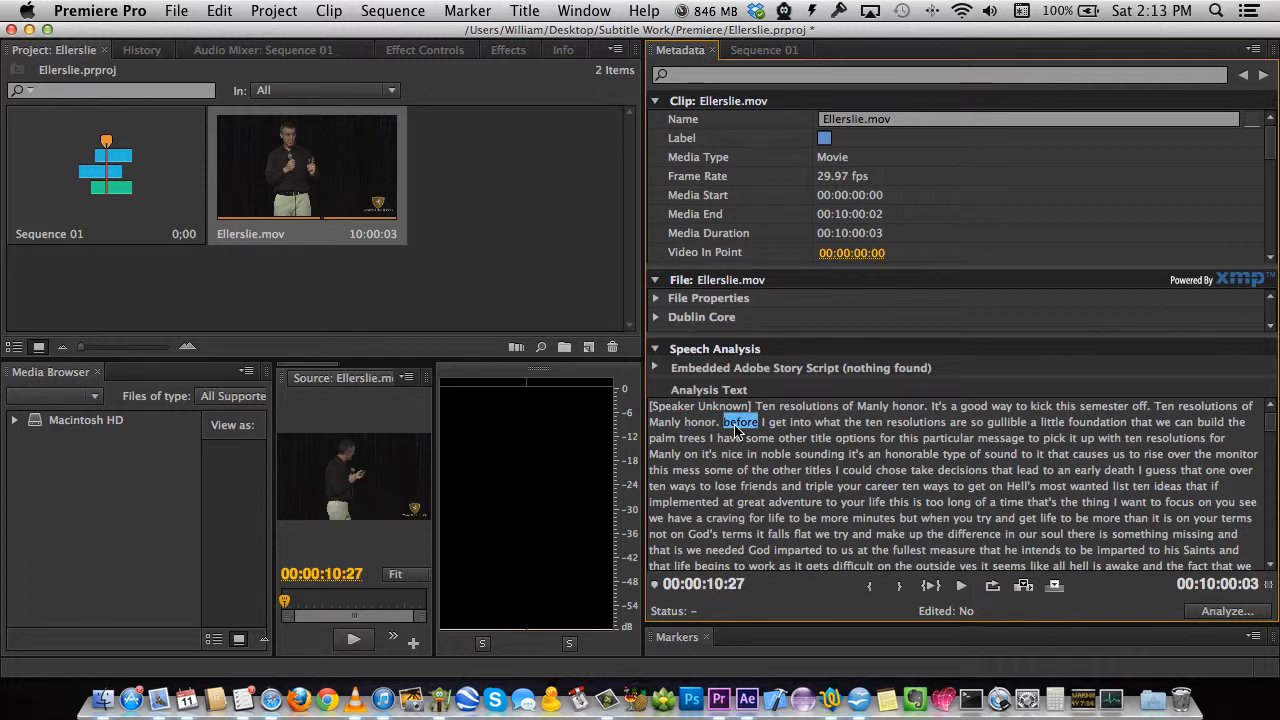
{"action": "left_click", "coordinate": [735, 425]}
{"action": "type", "text": "B"}
{"action": "key", "text": "Return"}
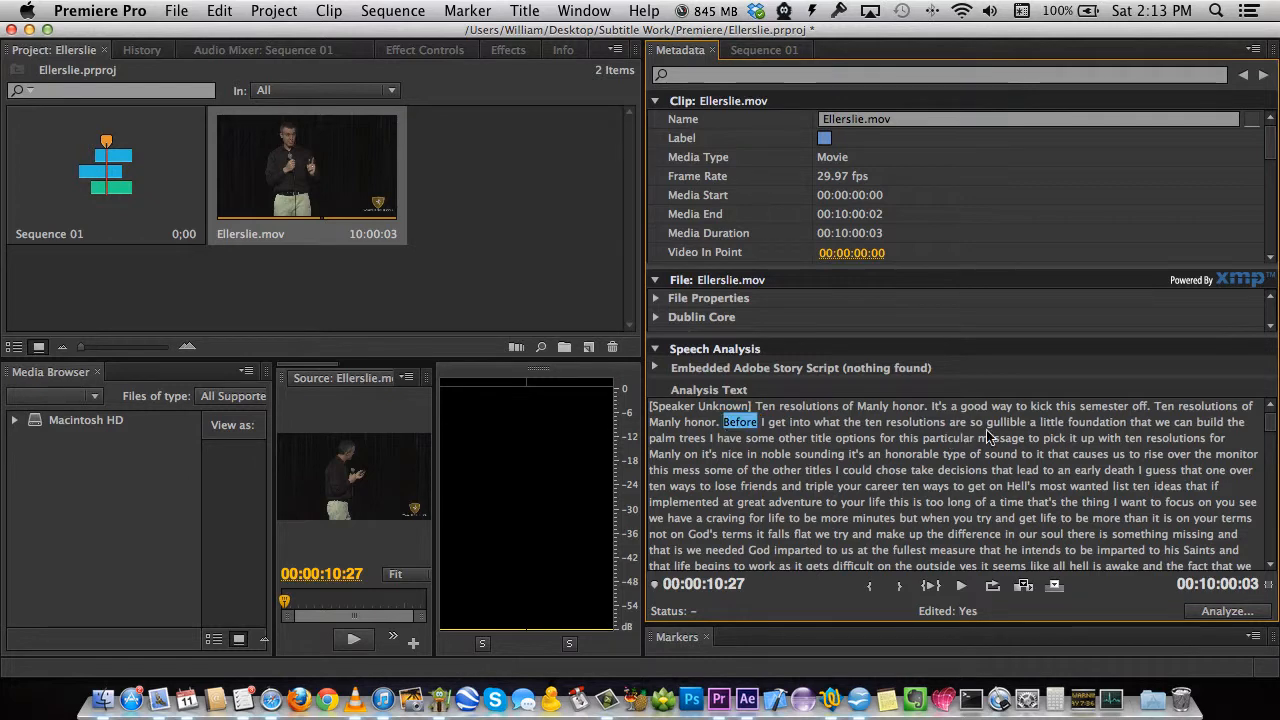
{"action": "left_click", "coordinate": [1226, 408]}
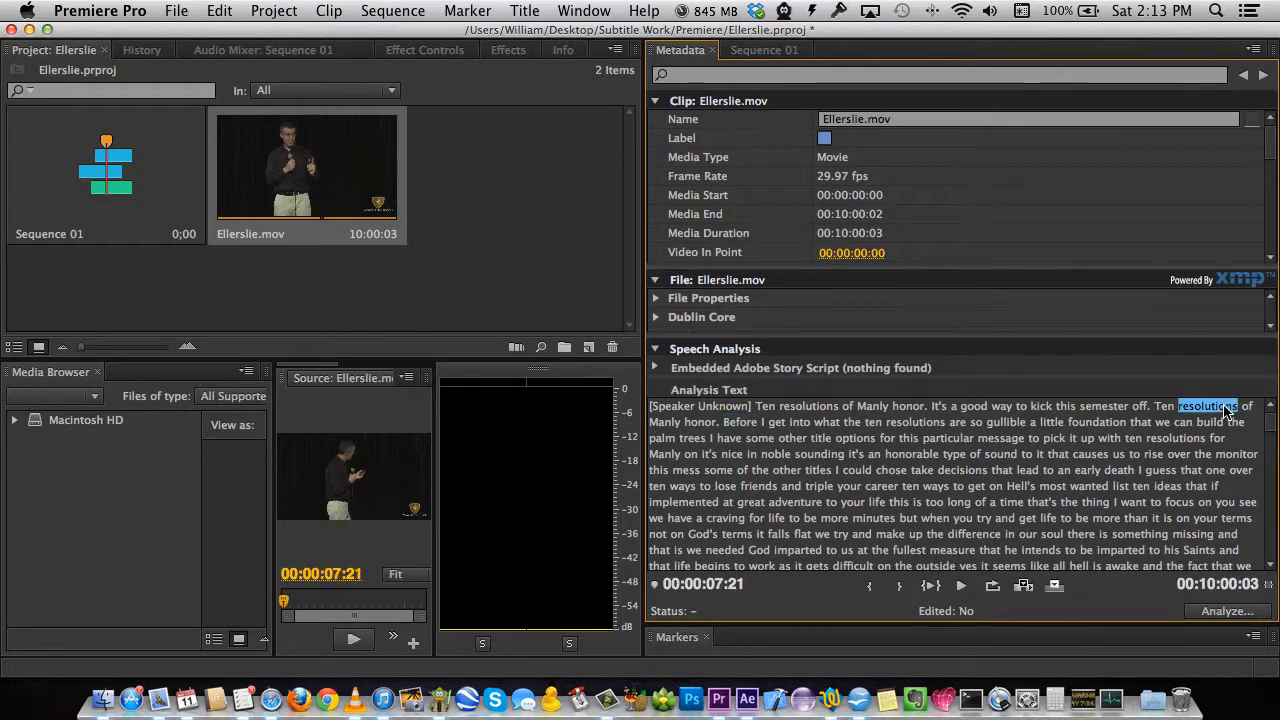
{"action": "left_click", "coordinate": [960, 586]}
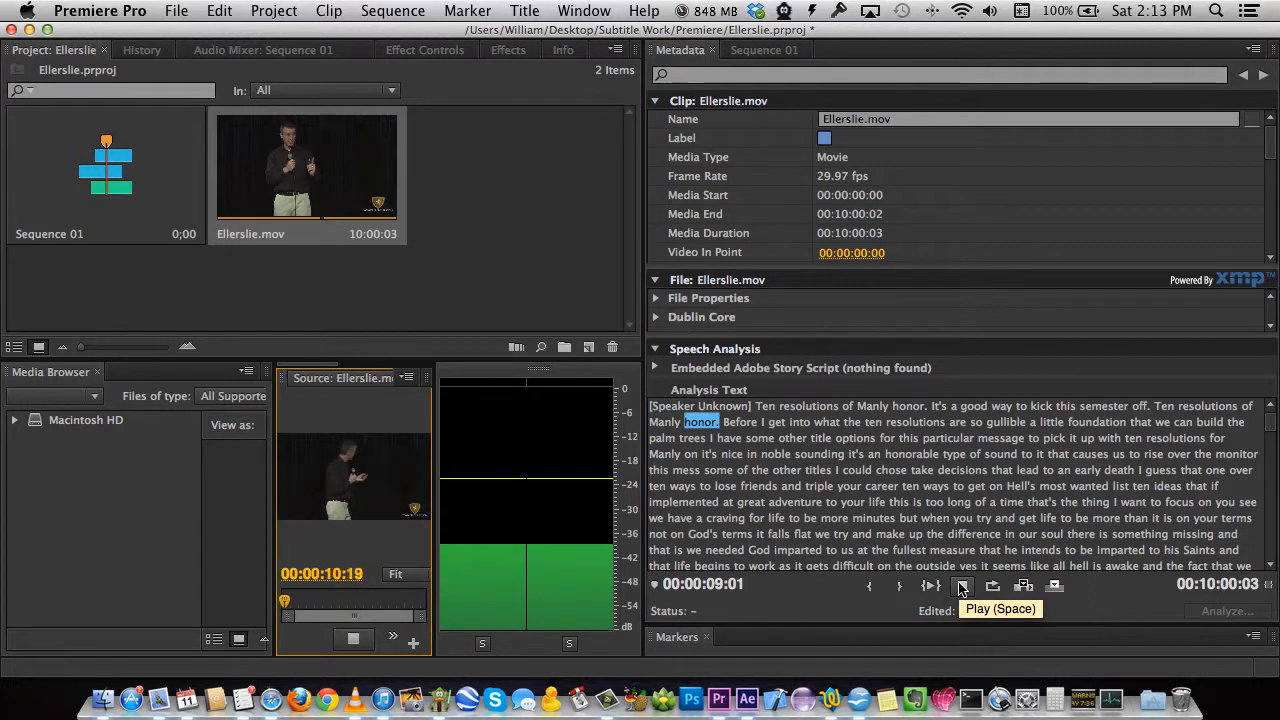
{"action": "left_click", "coordinate": [958, 589]}
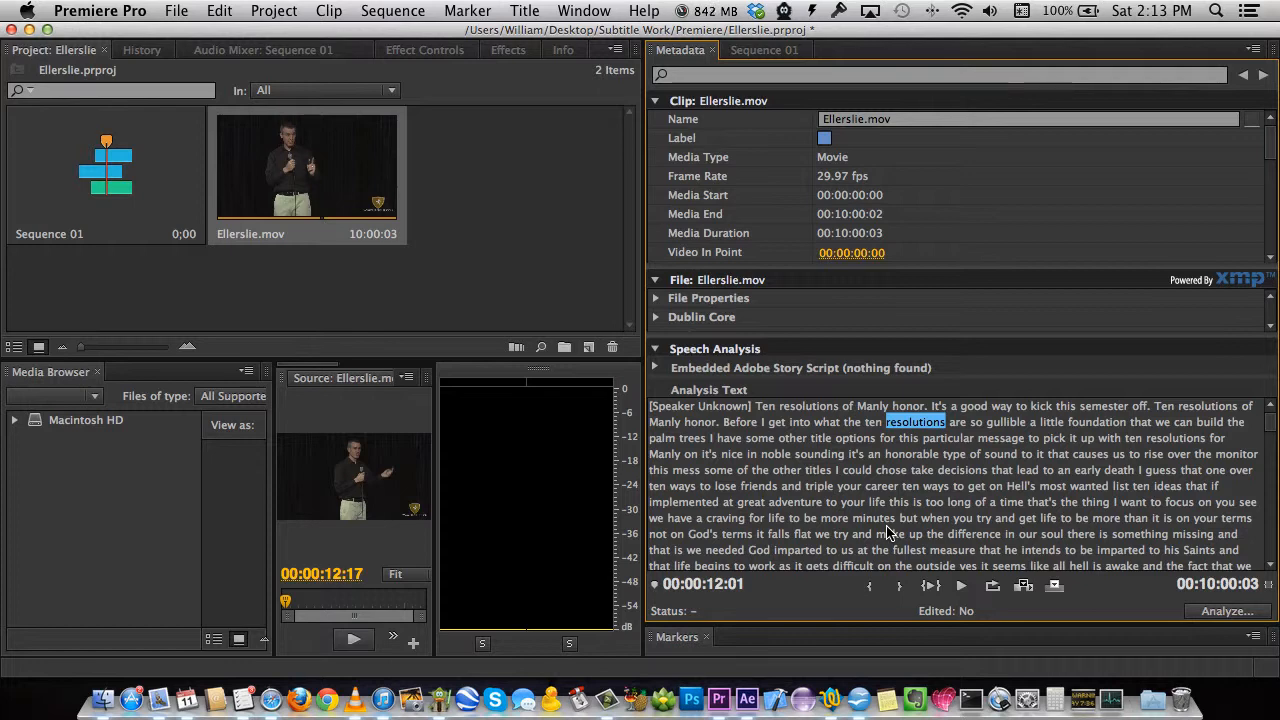
Save the Premiere Pro project and quit Premiere Pro.
{"action": "left_click", "coordinate": [178, 12]}
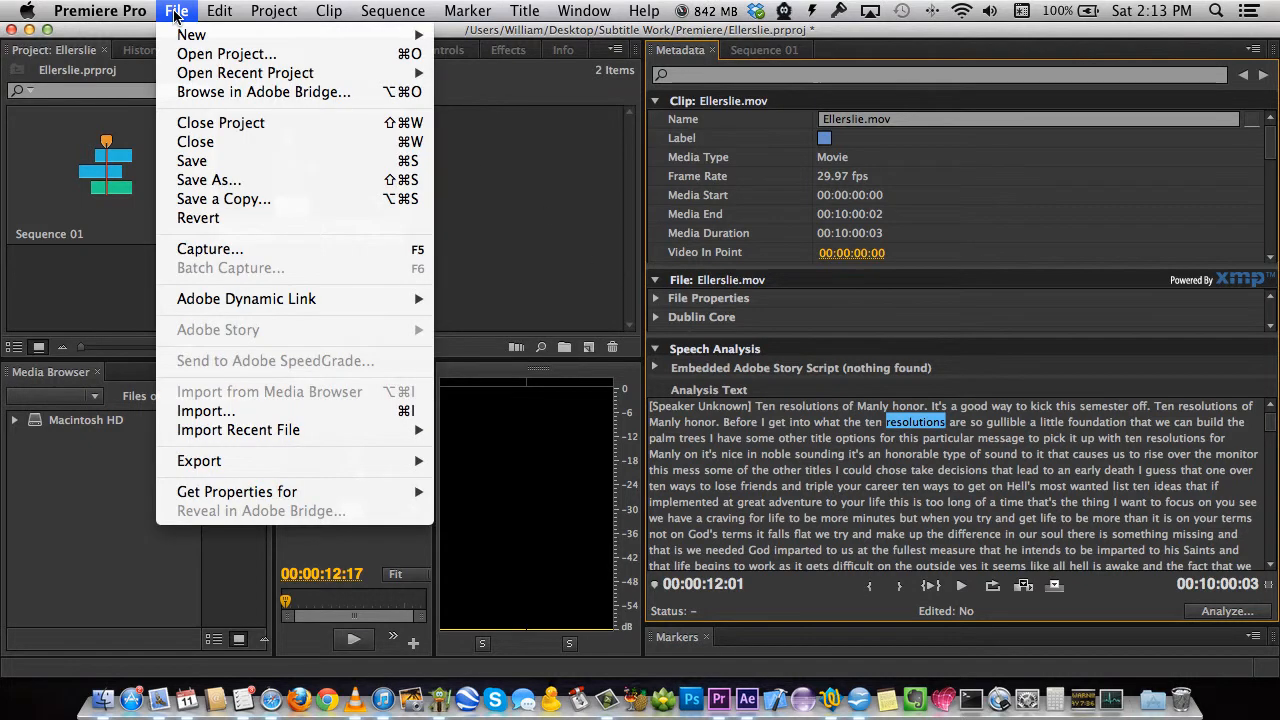
{"action": "left_click", "coordinate": [220, 161]}
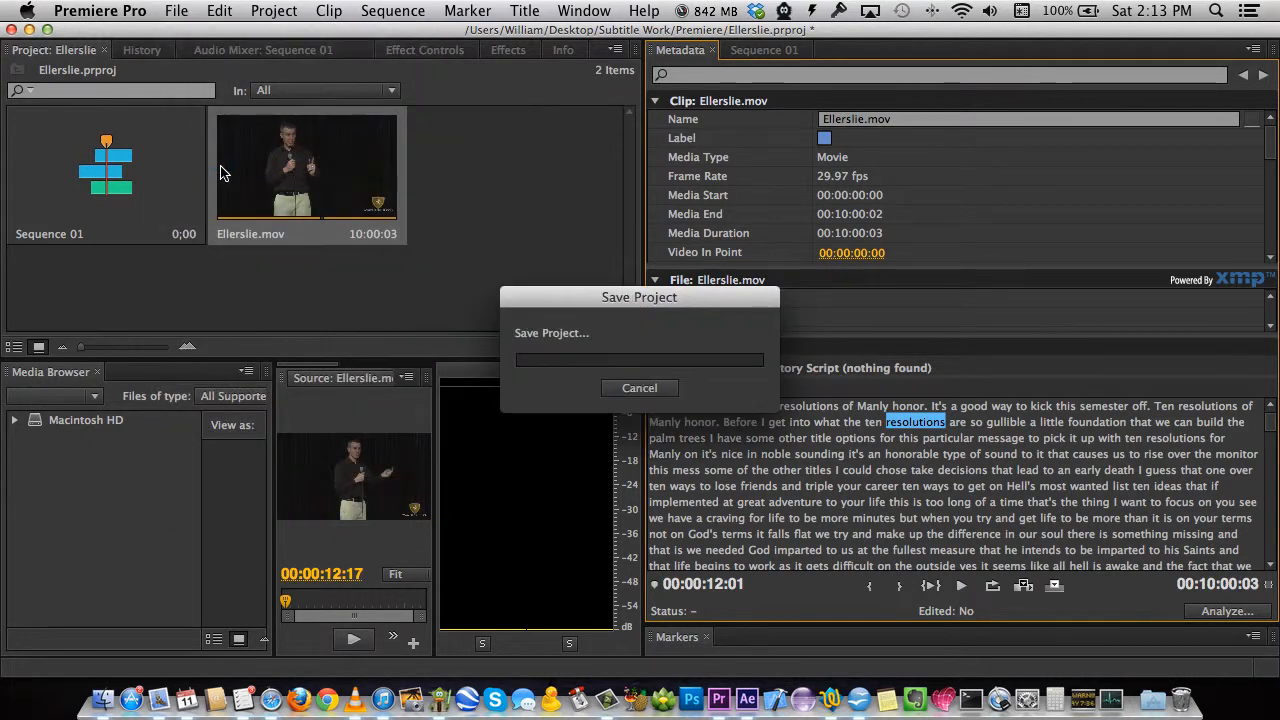
{"action": "left_click", "coordinate": [100, 11]}
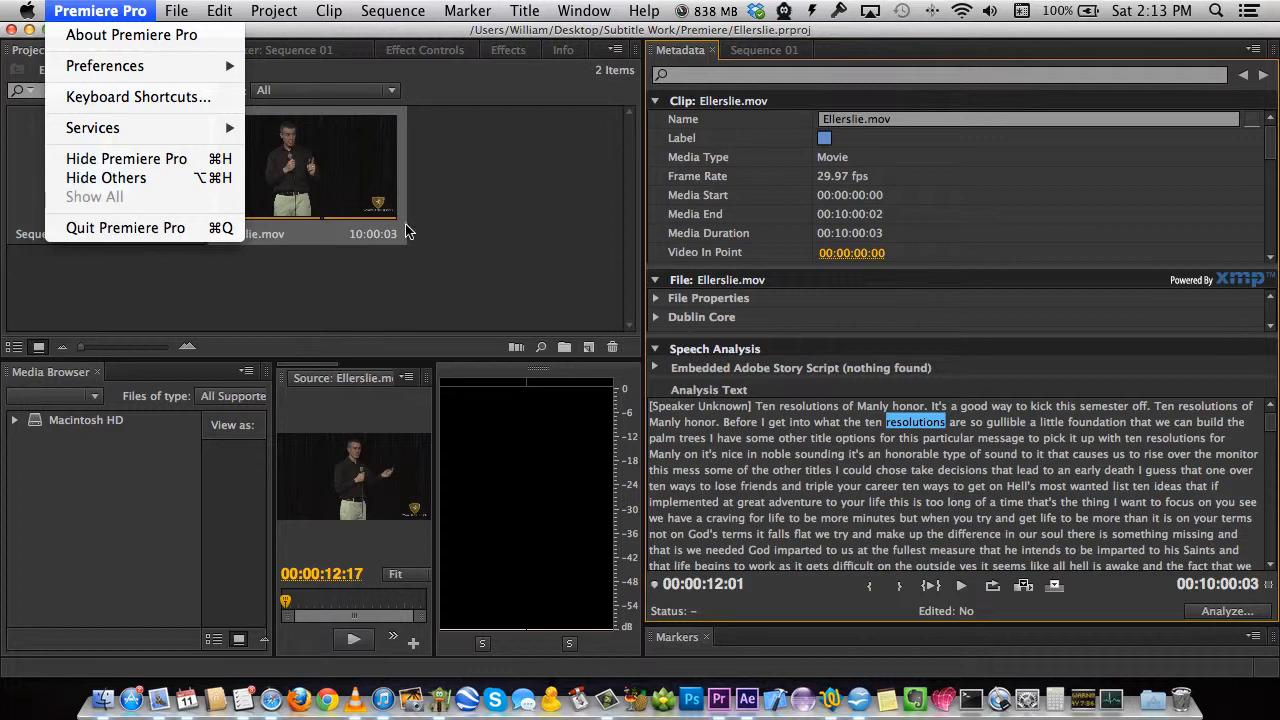
{"action": "left_click", "coordinate": [148, 229]}
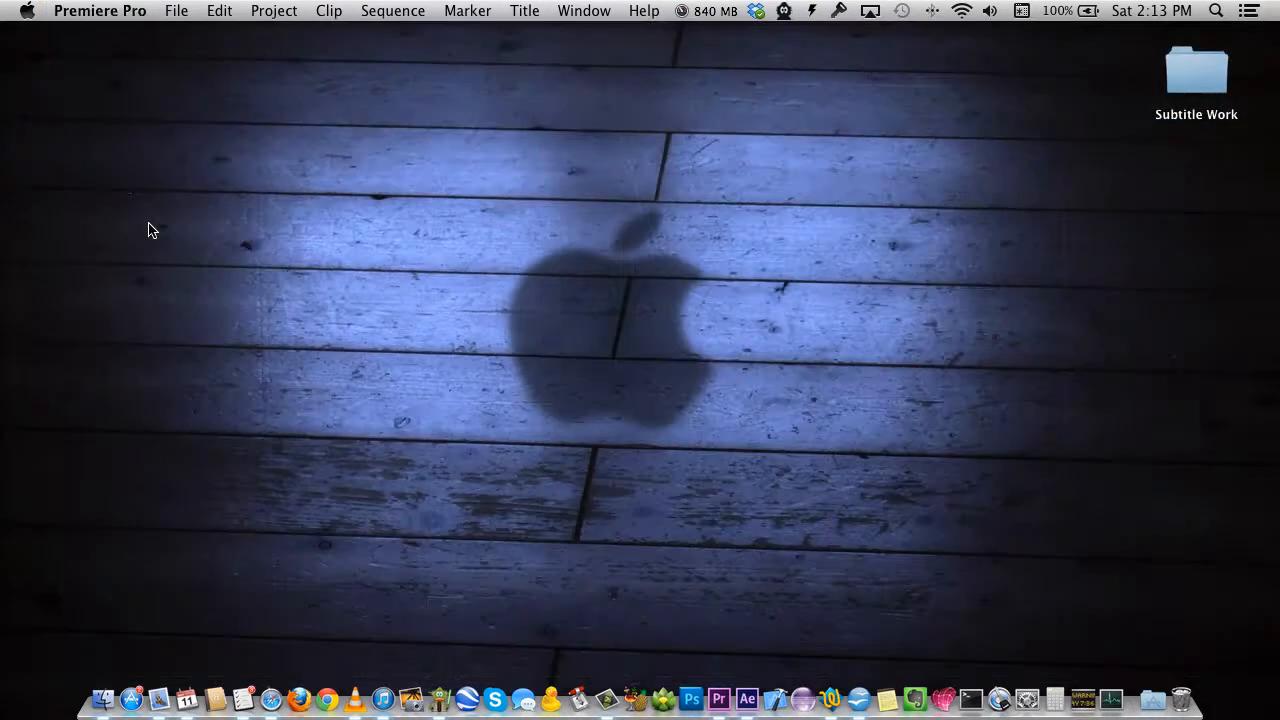
Launch After Effects and import Ellerslie.mov from the Part 2 folder as a single file.
{"action": "left_click", "coordinate": [748, 686]}
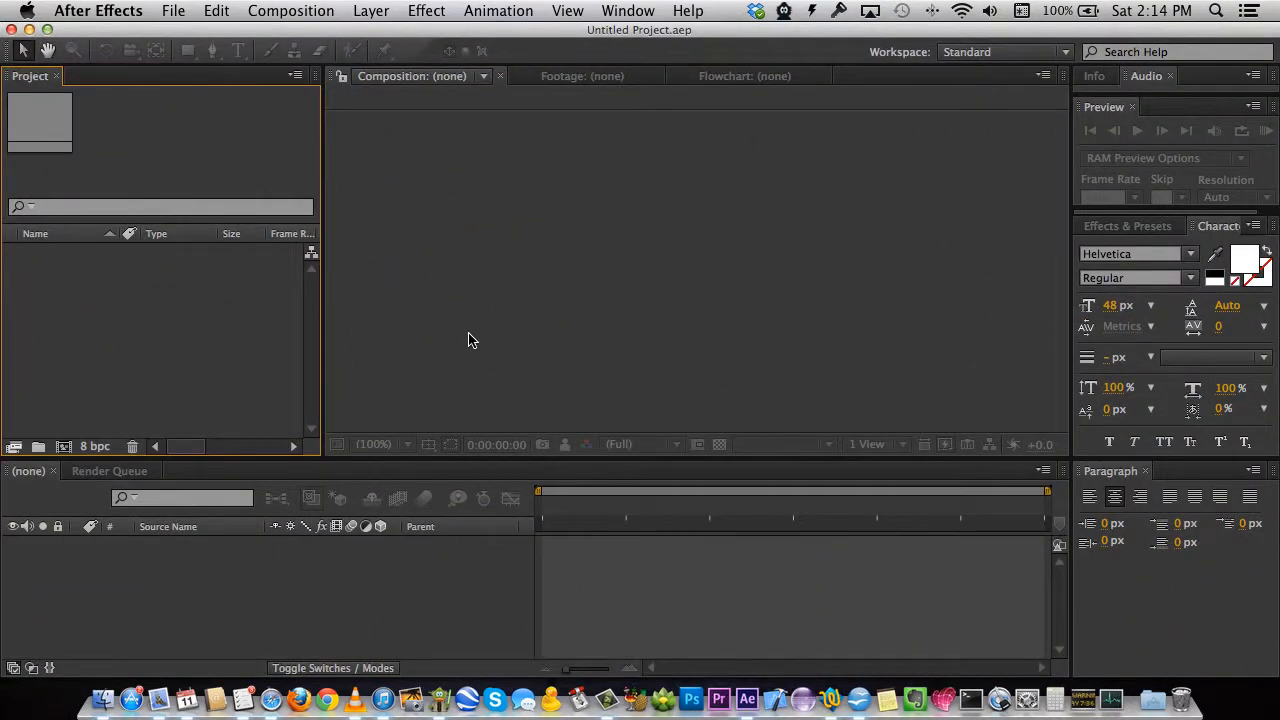
{"action": "left_click", "coordinate": [173, 12]}
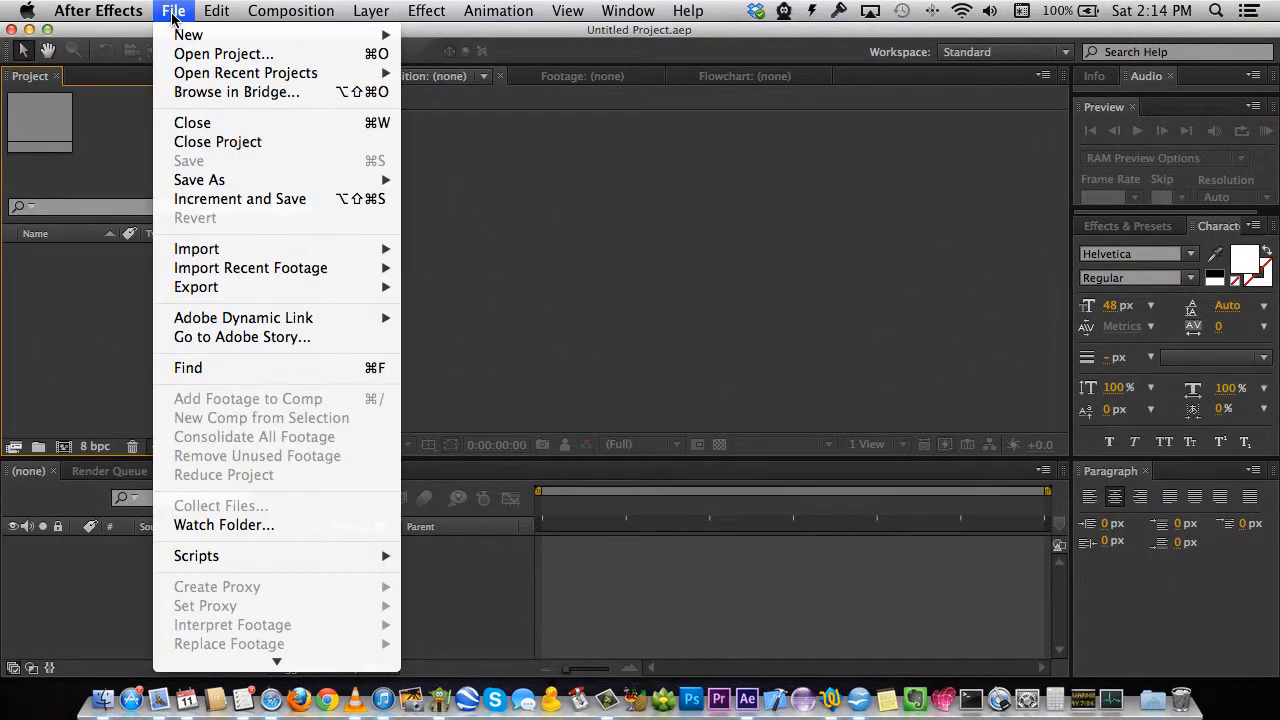
{"action": "mouse_move", "coordinate": [218, 249]}
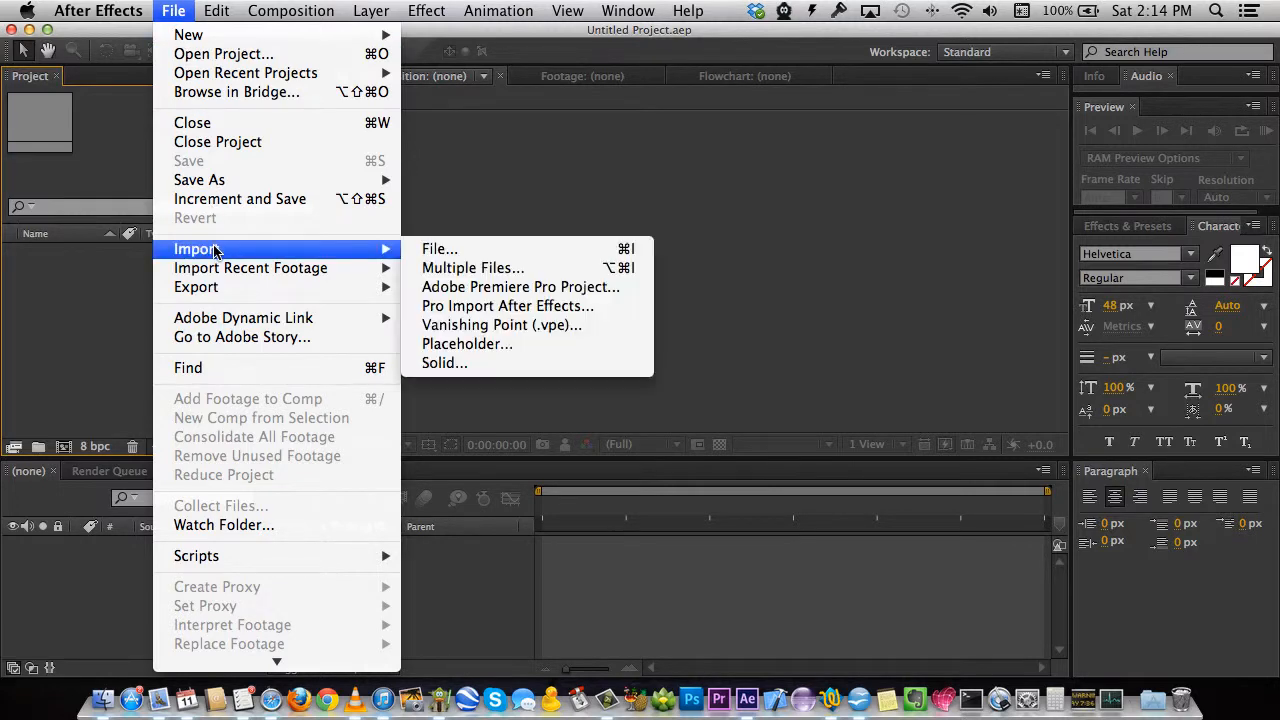
{"action": "left_click", "coordinate": [433, 254]}
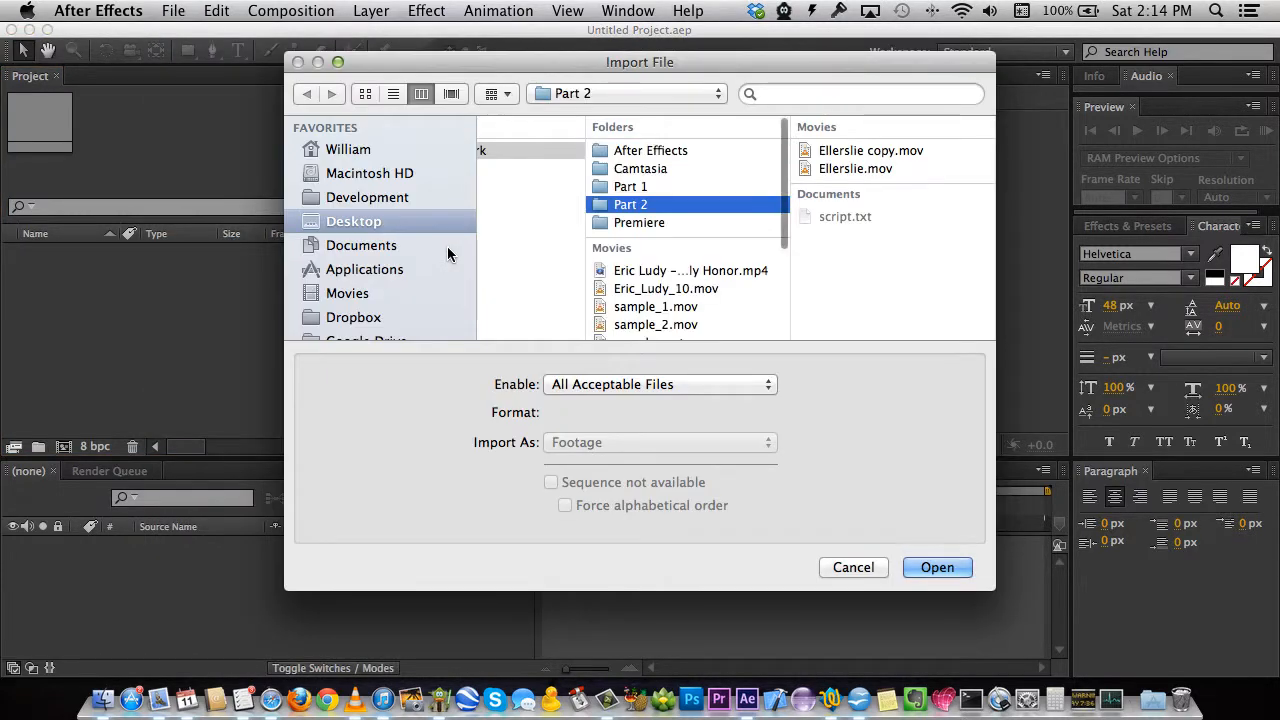
{"action": "left_click", "coordinate": [867, 171]}
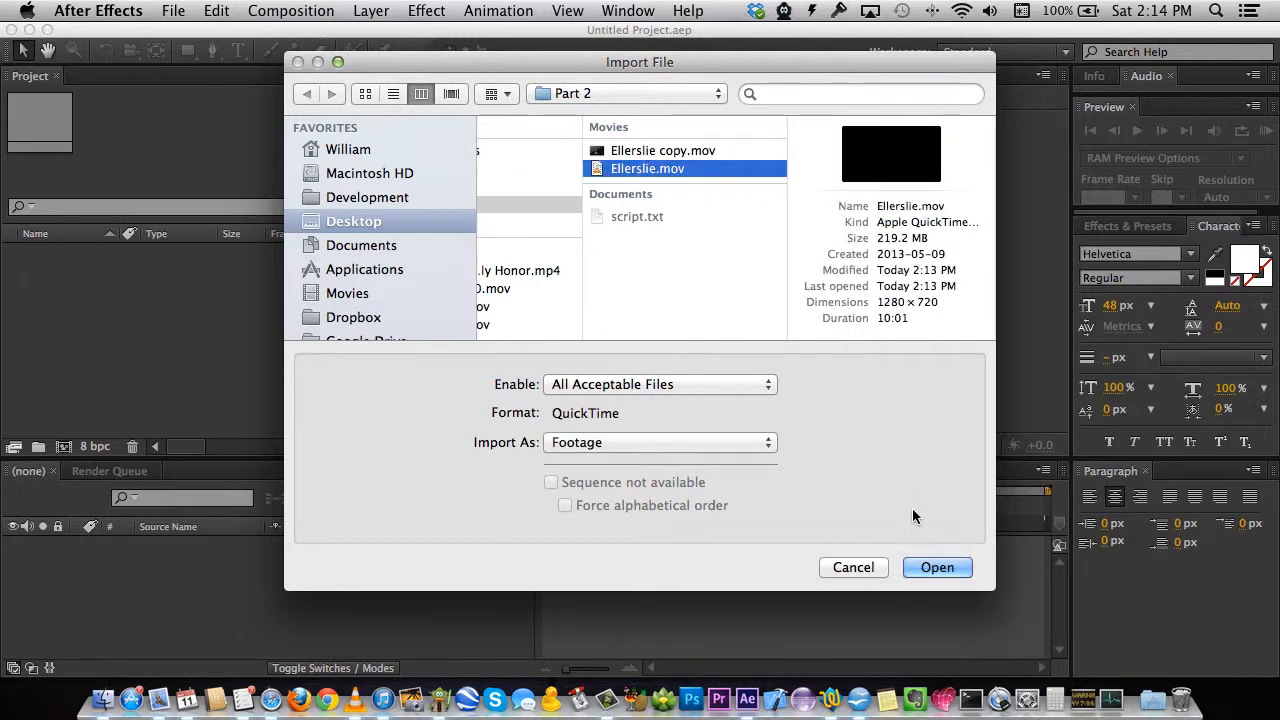
{"action": "left_click", "coordinate": [938, 568]}
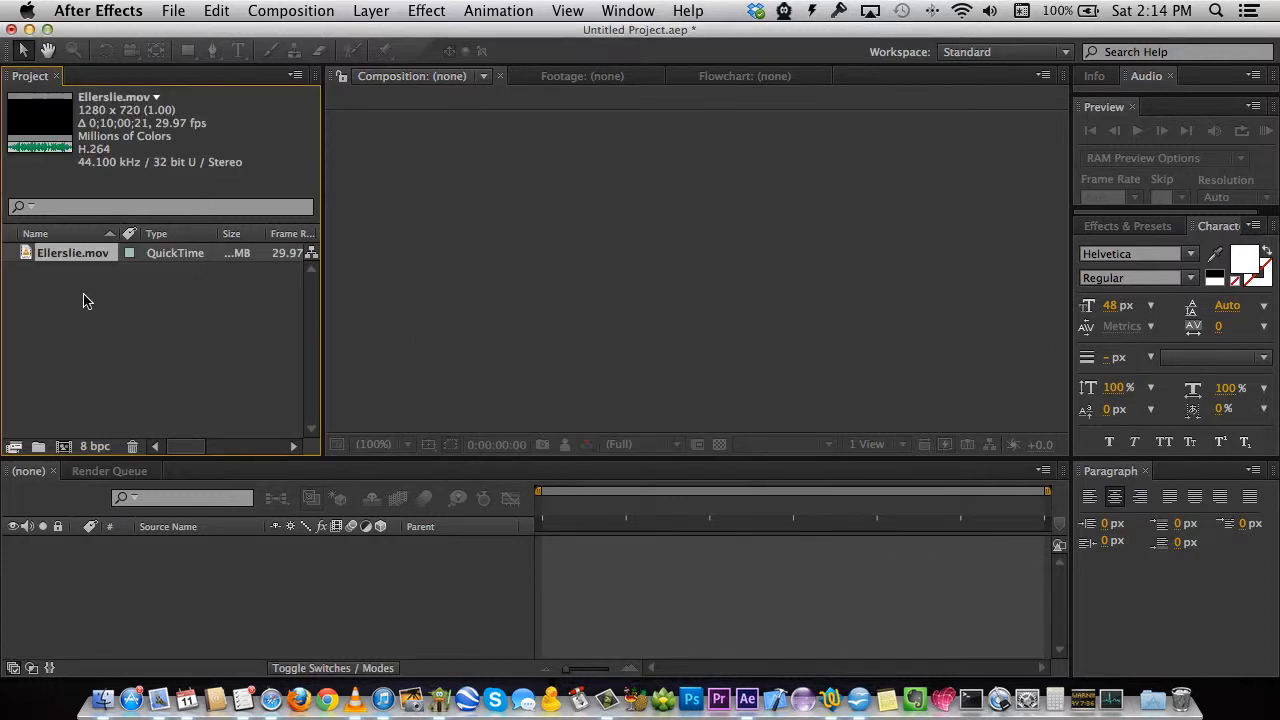
Create the Ellerslie comp (1280 x 720, 29.97 fps) from Ellerslie.mov and zoom the timeline until the marker words are readable.
{"action": "right_click", "coordinate": [27, 256]}
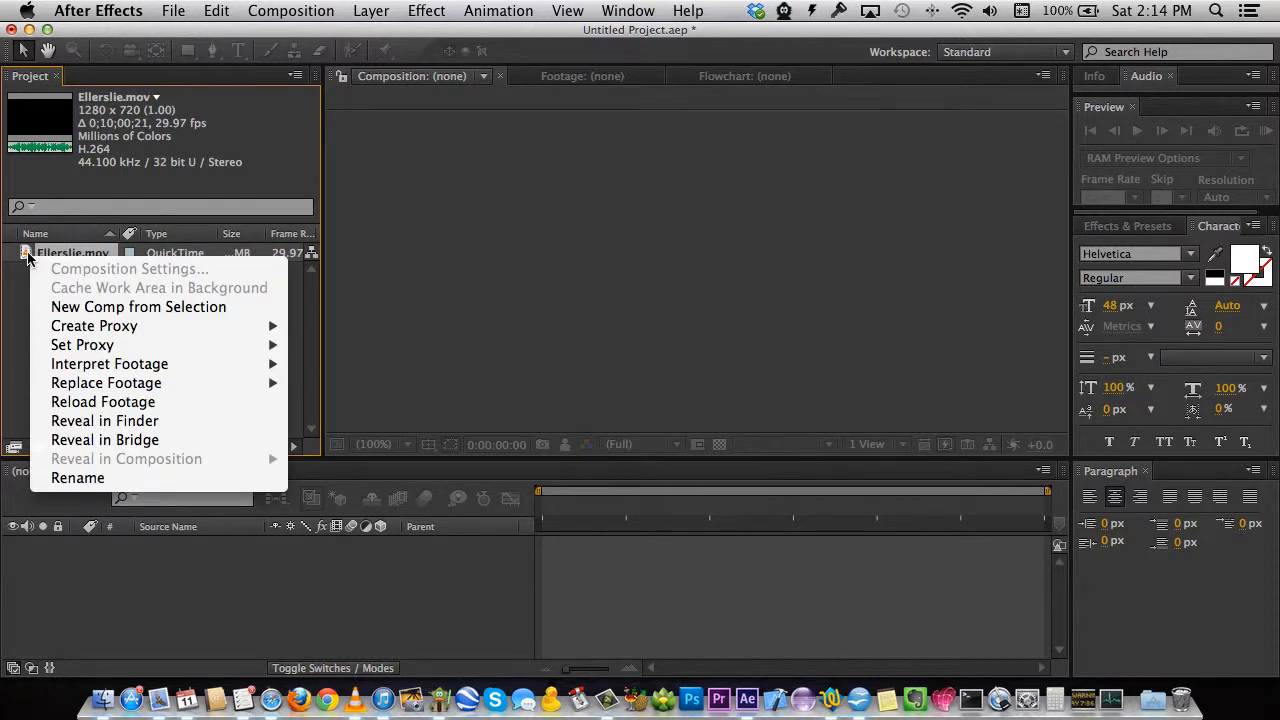
{"action": "left_click", "coordinate": [133, 310]}
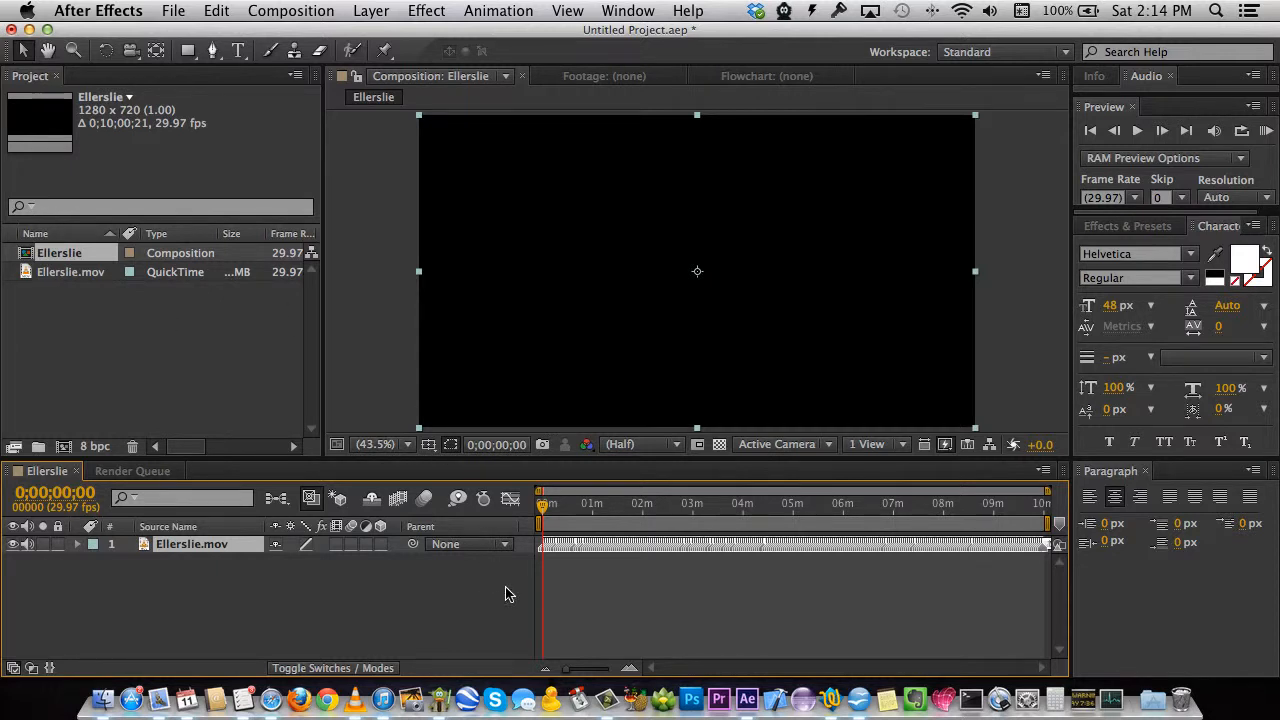
{"action": "left_click", "coordinate": [567, 674]}
{"action": "left_click_drag", "start_coordinate": [567, 674], "coordinate": [611, 676]}
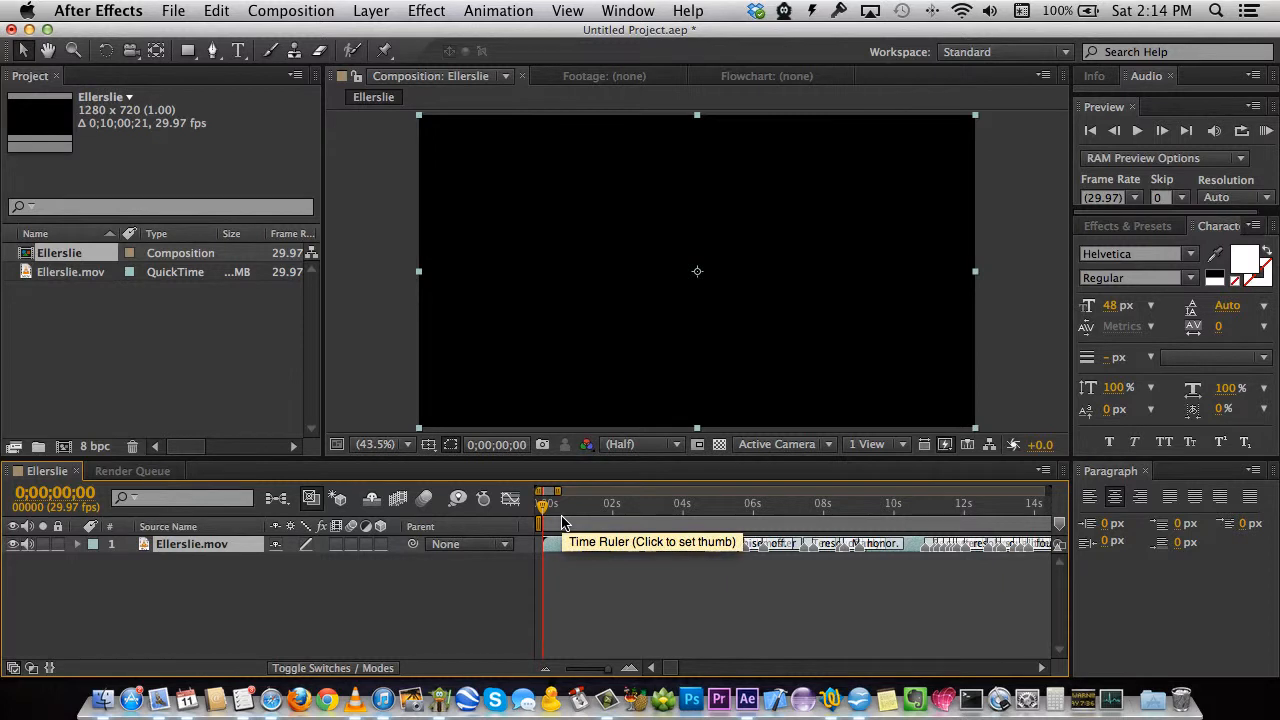
Add an empty, centre-aligned Text 1 layer above Ellerslie.mov and expand its properties.
{"action": "left_click", "coordinate": [240, 51]}
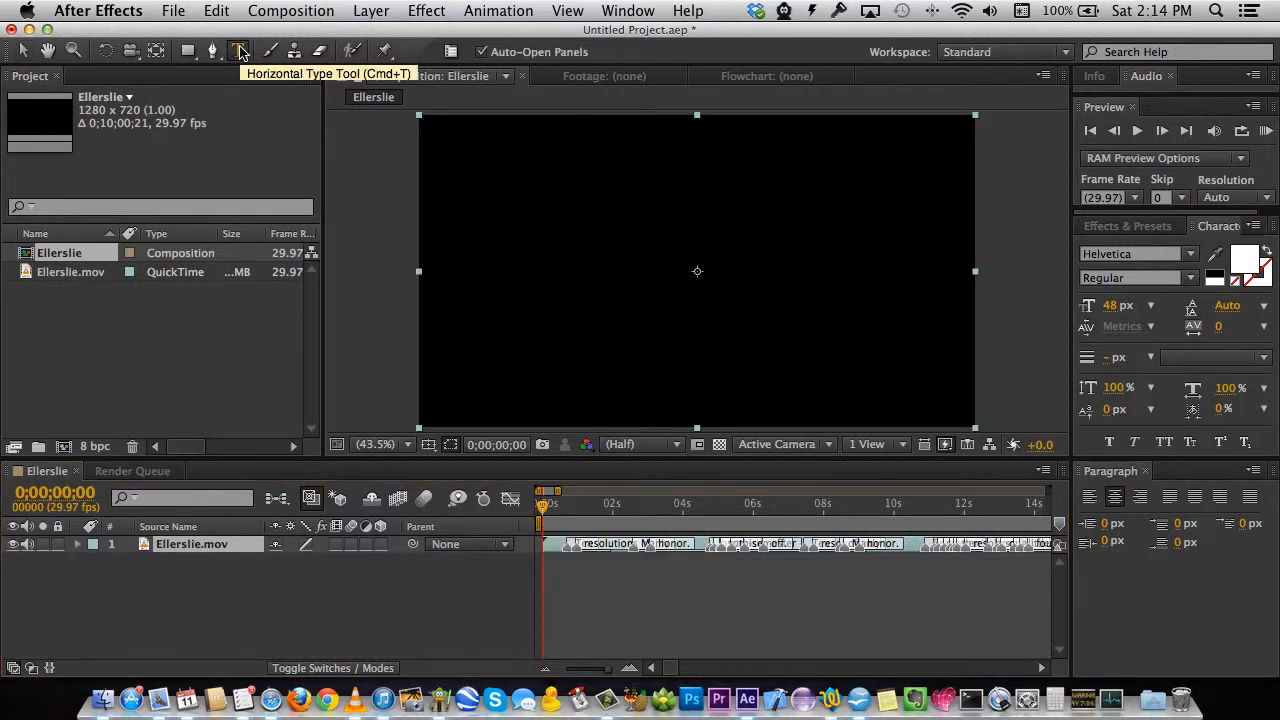
{"action": "left_click", "coordinate": [692, 392]}
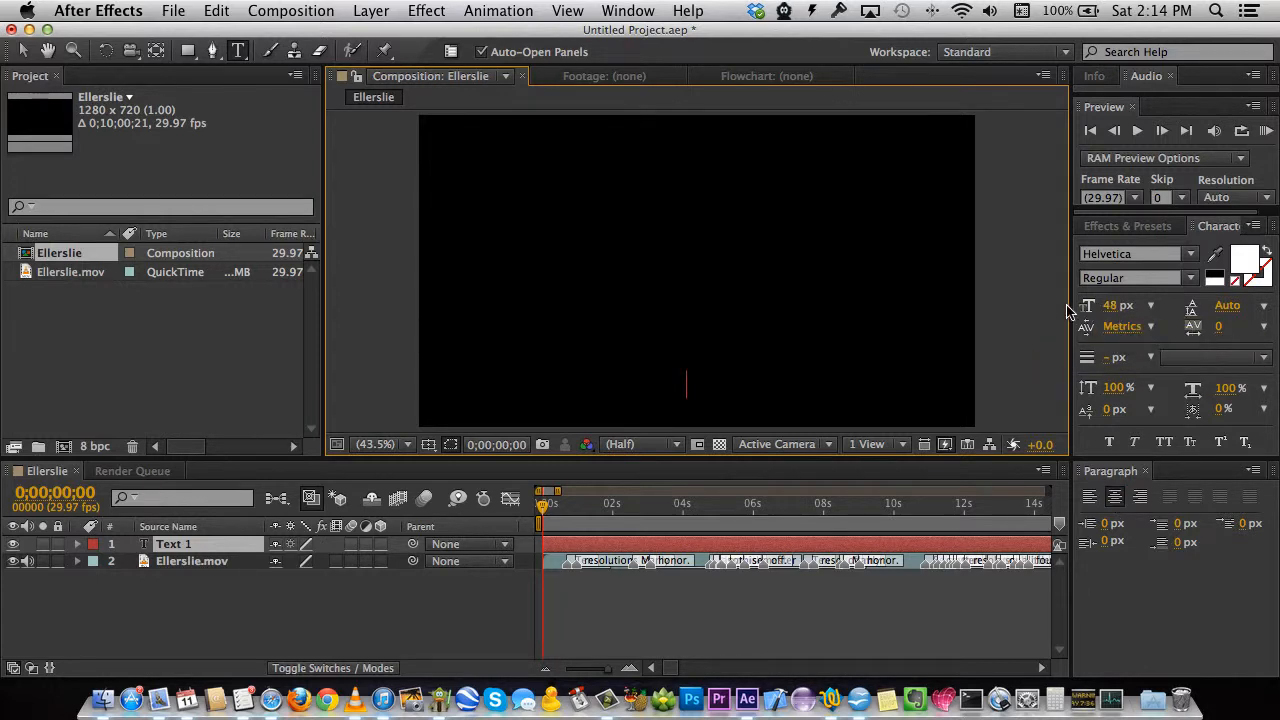
{"action": "left_click", "coordinate": [79, 545]}
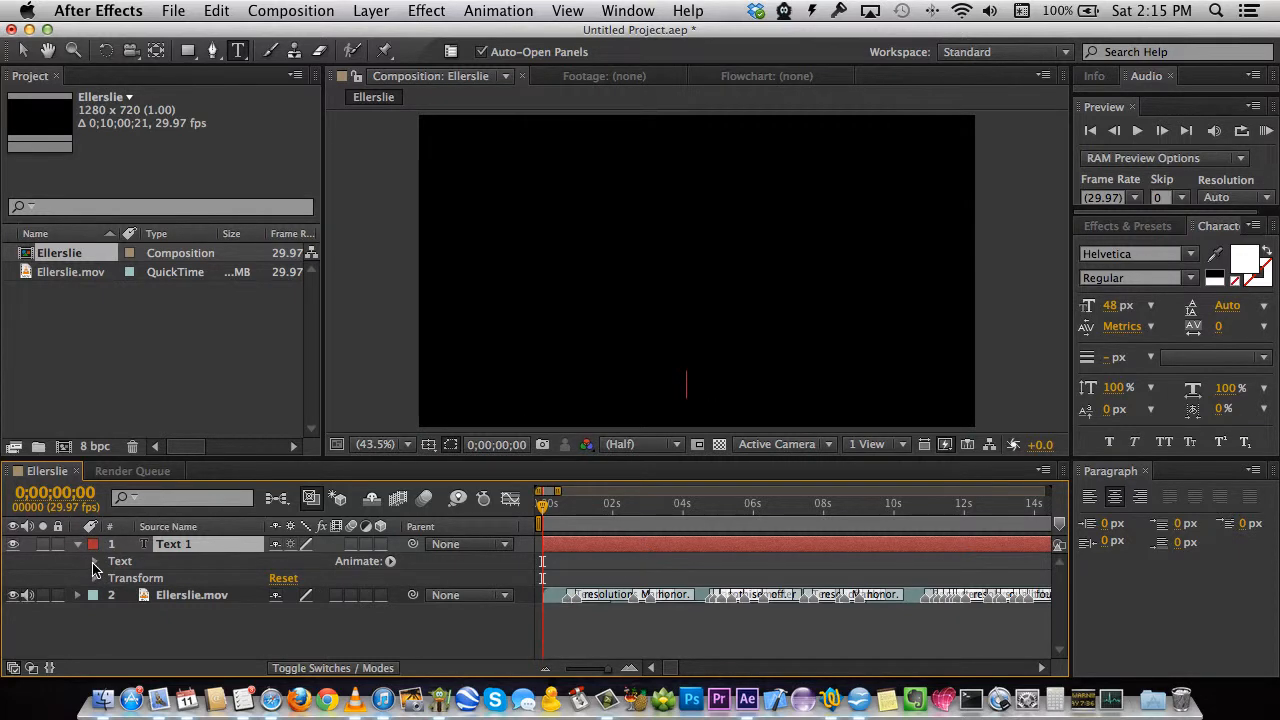
Give Text 1's Source Text property the default text.sourceText expression.
{"action": "left_click", "coordinate": [95, 562]}
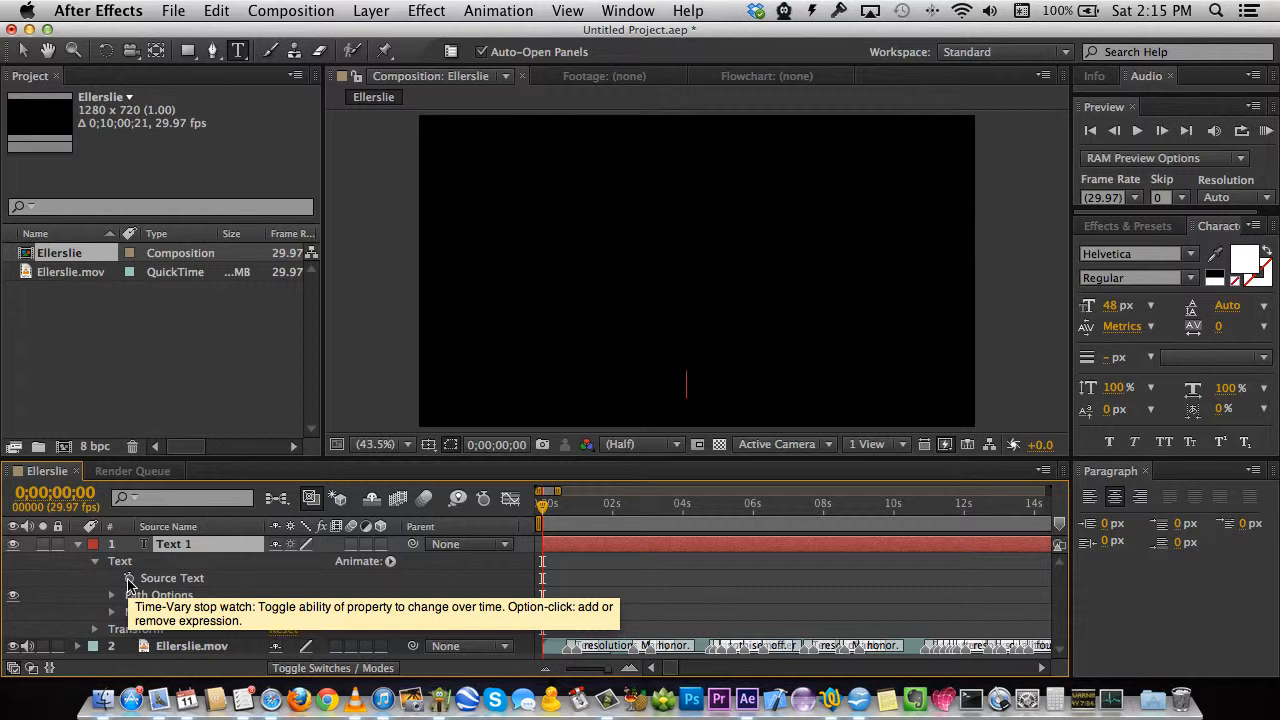
{"action": "left_click", "coordinate": [129, 580], "text": "alt"}
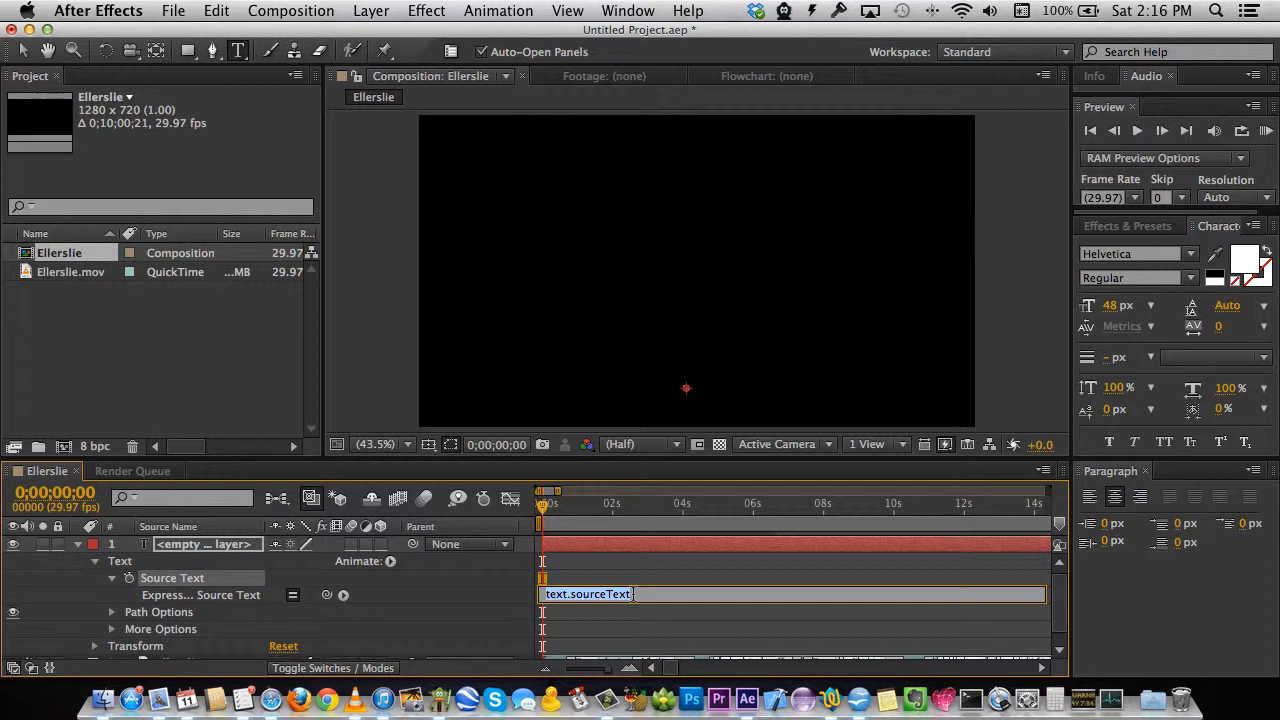
Open script.txt from the Part 2 folder in TextEdit.
{"action": "left_click", "coordinate": [100, 676]}
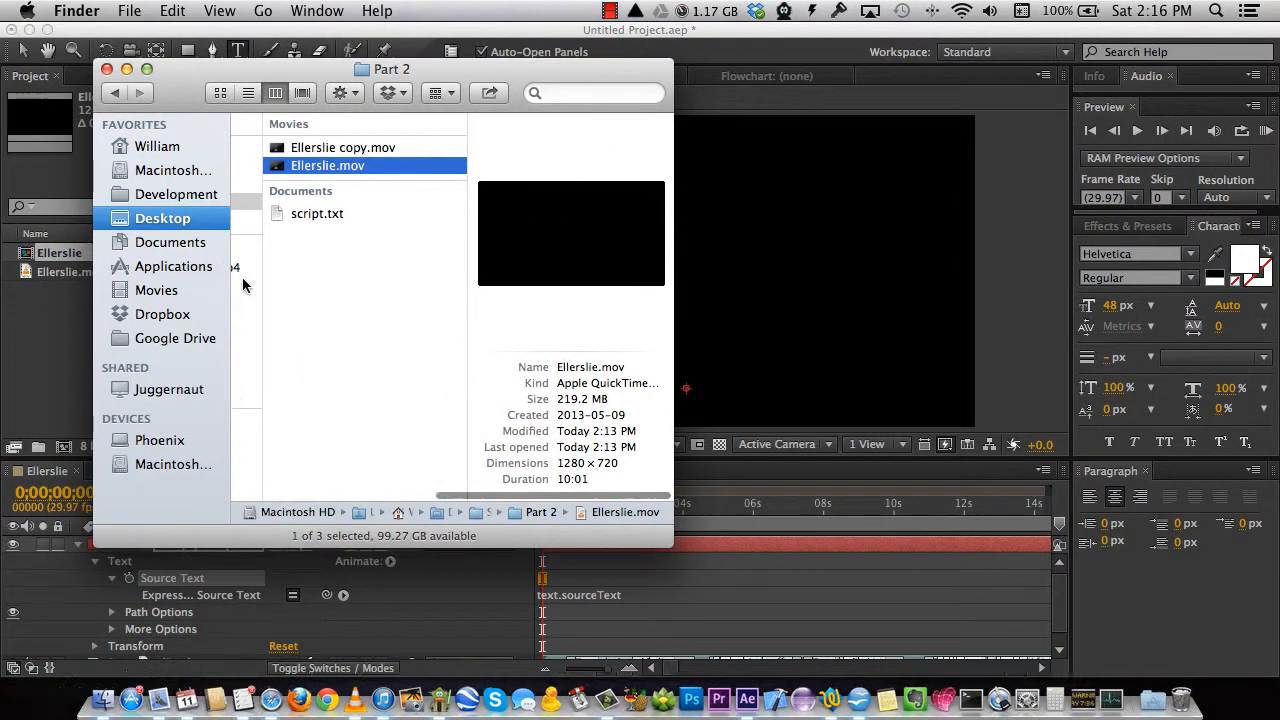
{"action": "left_click", "coordinate": [303, 214]}
{"action": "double_click", "coordinate": [303, 214]}
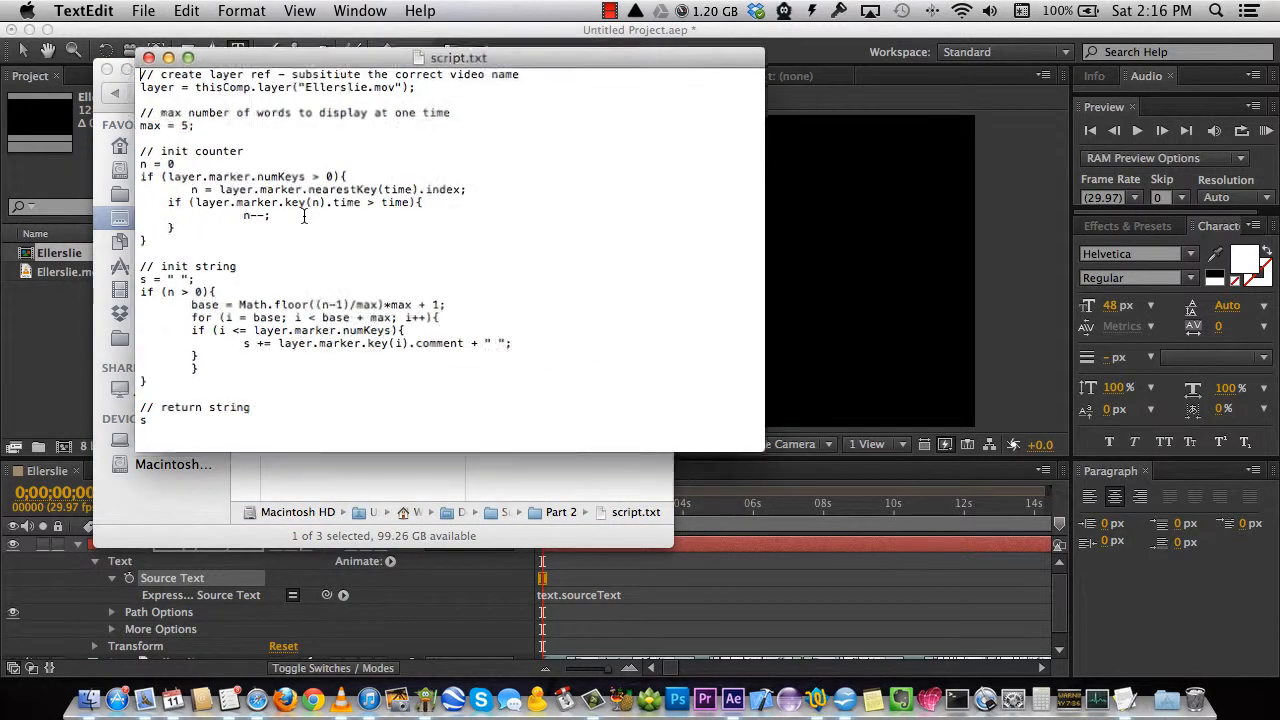
{"action": "left_click_drag", "start_coordinate": [582, 60], "coordinate": [712, 76]}
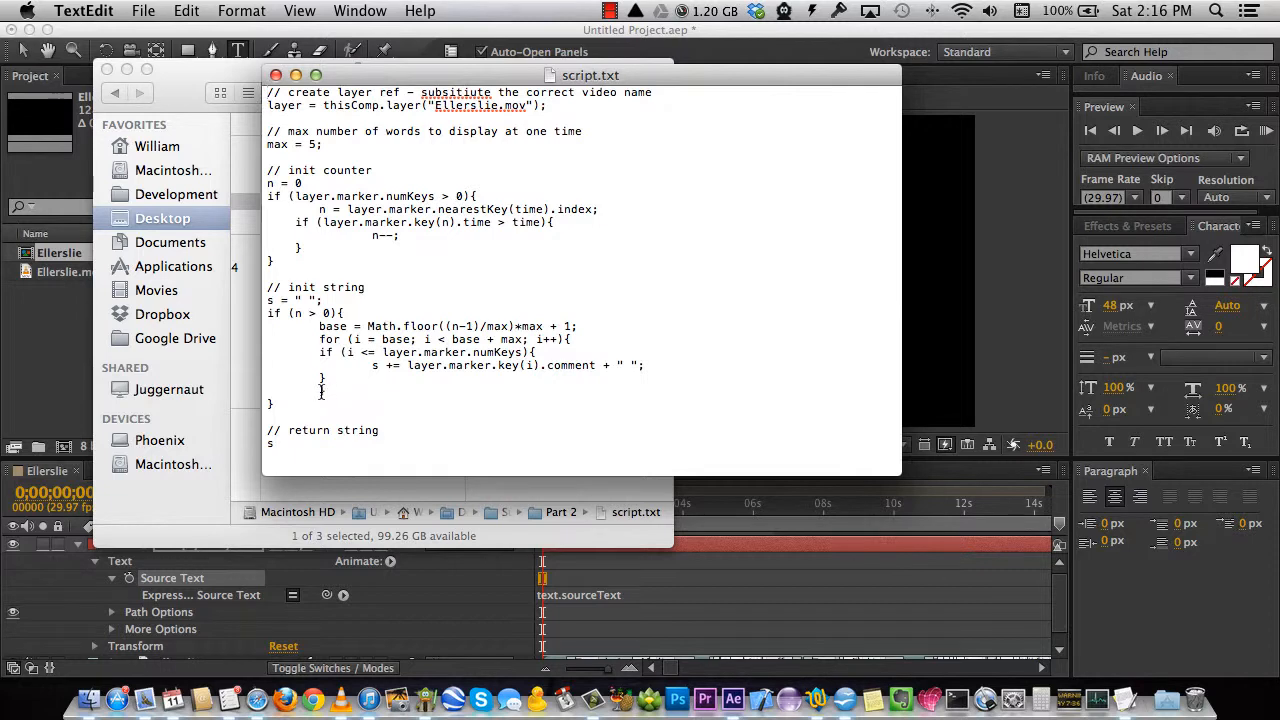
Fix the closing brace's indent, check the Ellerslie.mov name and word count 5, and select the code.
{"action": "key", "text": "BackSpace"}
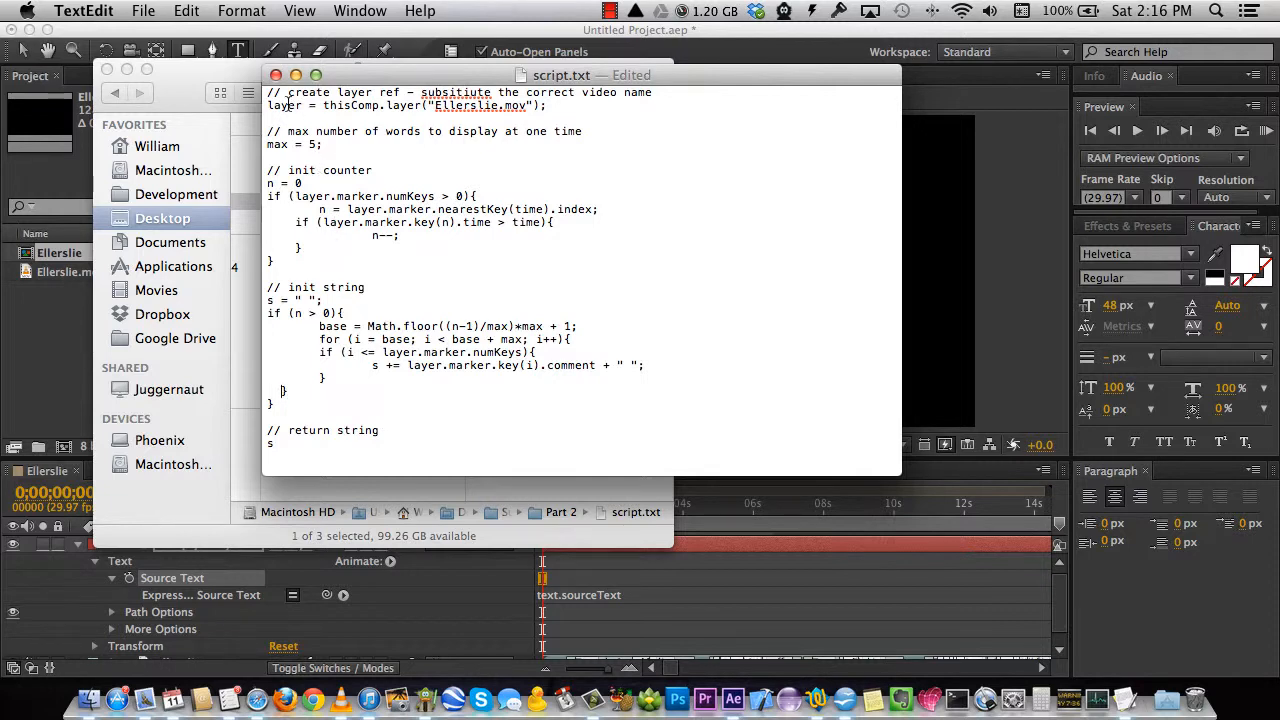
{"action": "left_click_drag", "start_coordinate": [433, 105], "coordinate": [527, 106]}
{"action": "left_click_drag", "start_coordinate": [463, 75], "coordinate": [460, 131]}
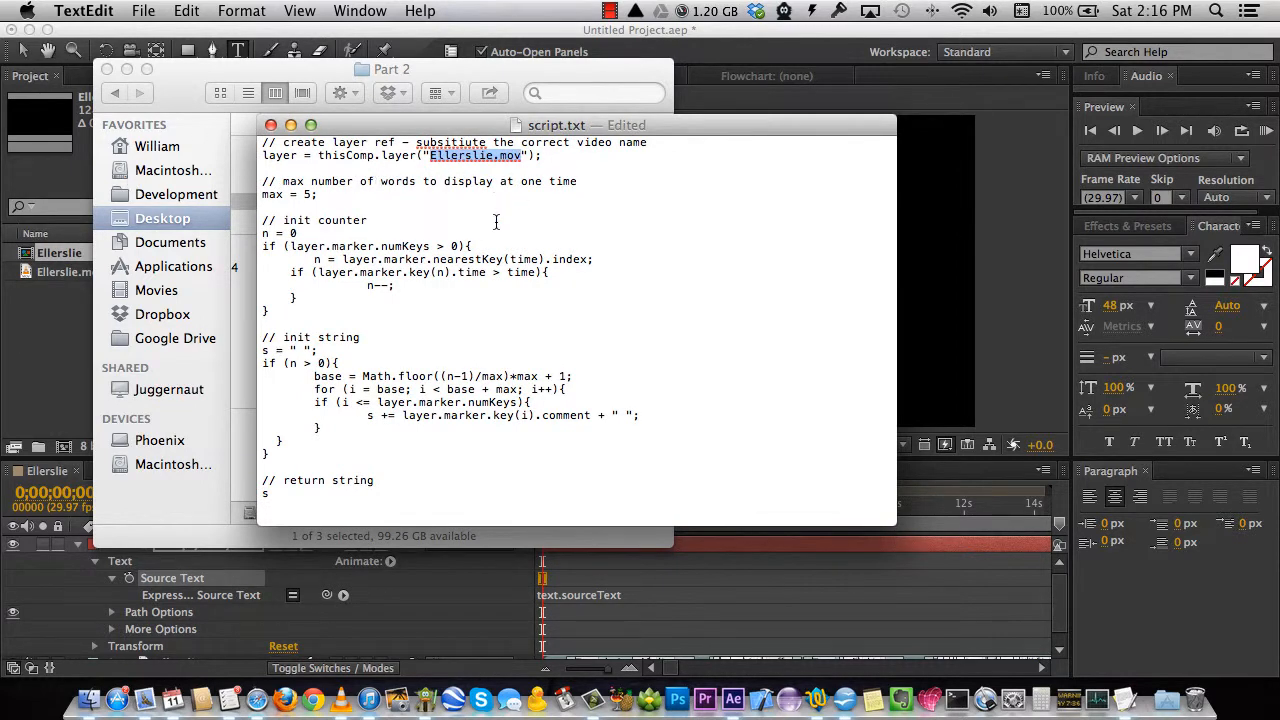
{"action": "double_click", "coordinate": [308, 194]}
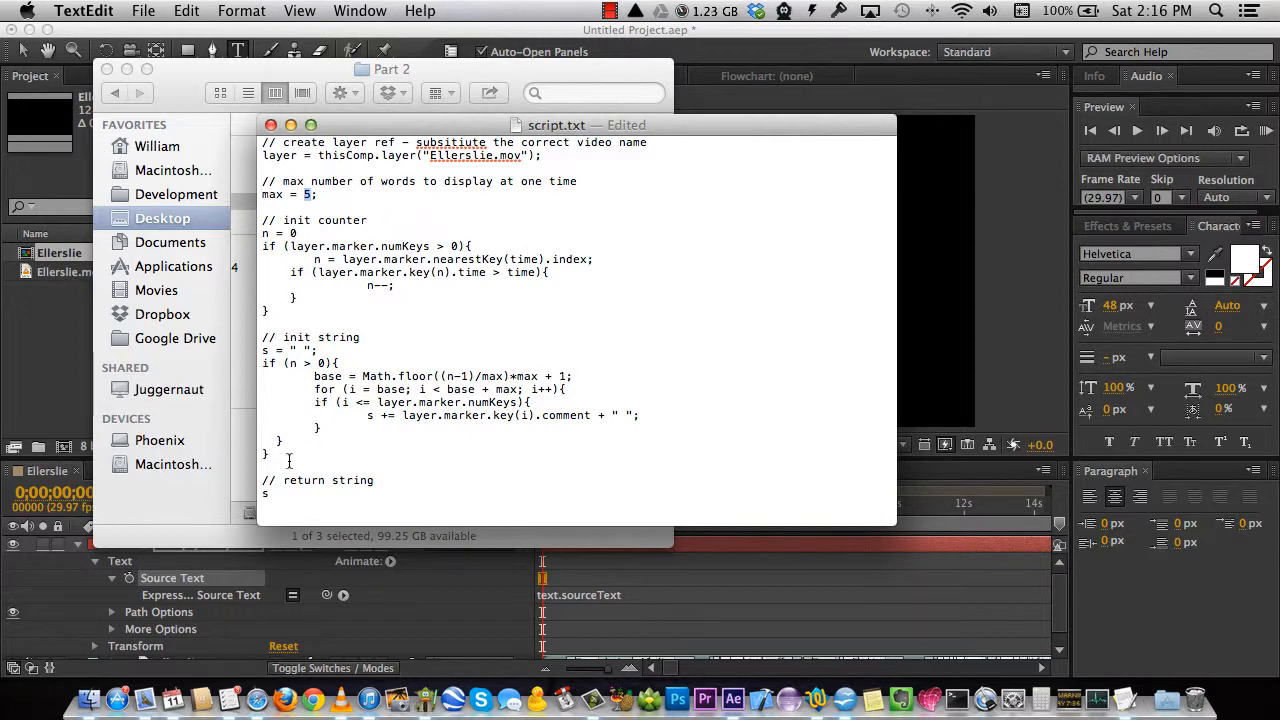
{"action": "left_click_drag", "start_coordinate": [279, 497], "coordinate": [256, 142]}
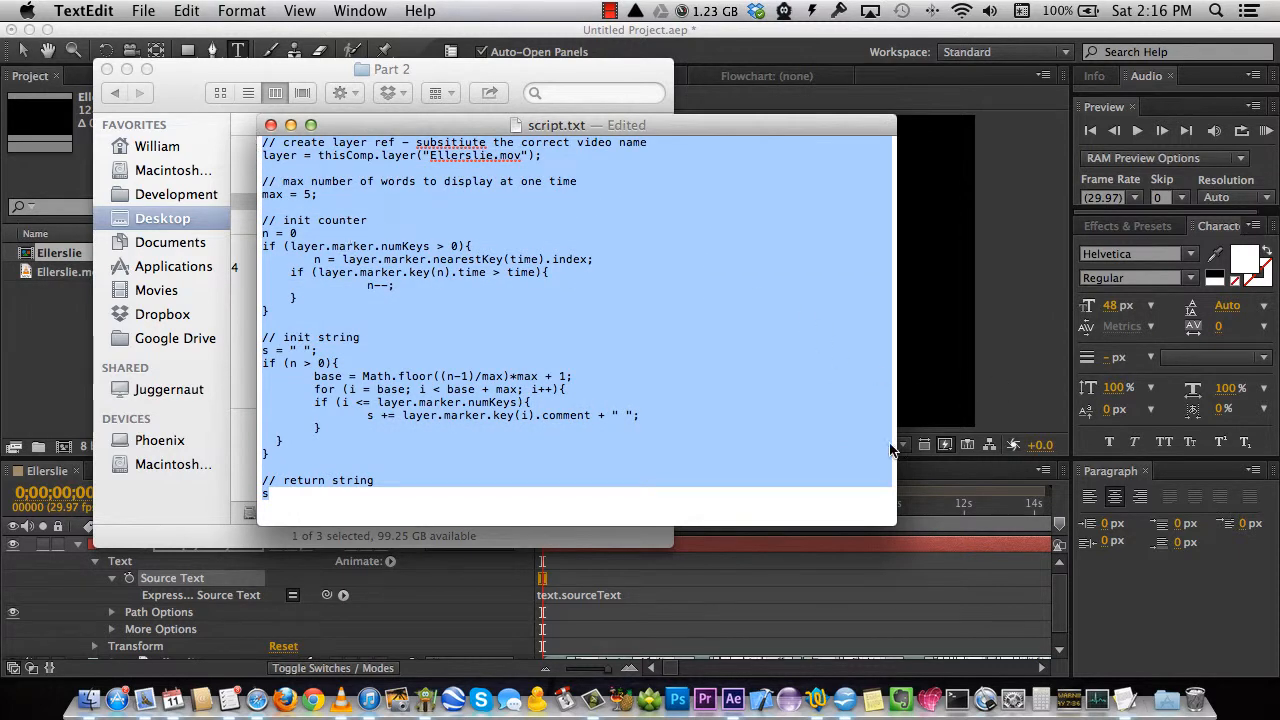
Replace text.sourceText with the pasted subtitle script as the Source Text expression, then preview the captions.
{"action": "left_click", "coordinate": [645, 600]}
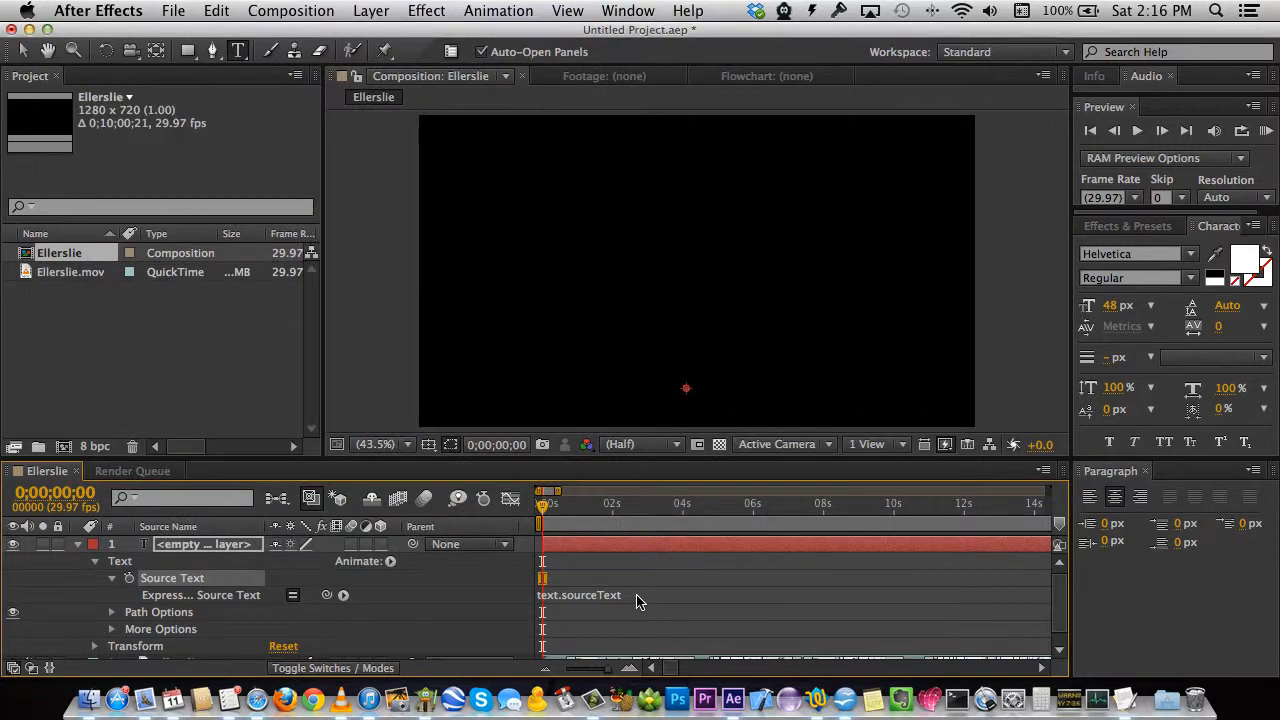
{"action": "left_click", "coordinate": [638, 600]}
{"action": "left_click_drag", "start_coordinate": [645, 595], "coordinate": [530, 595]}
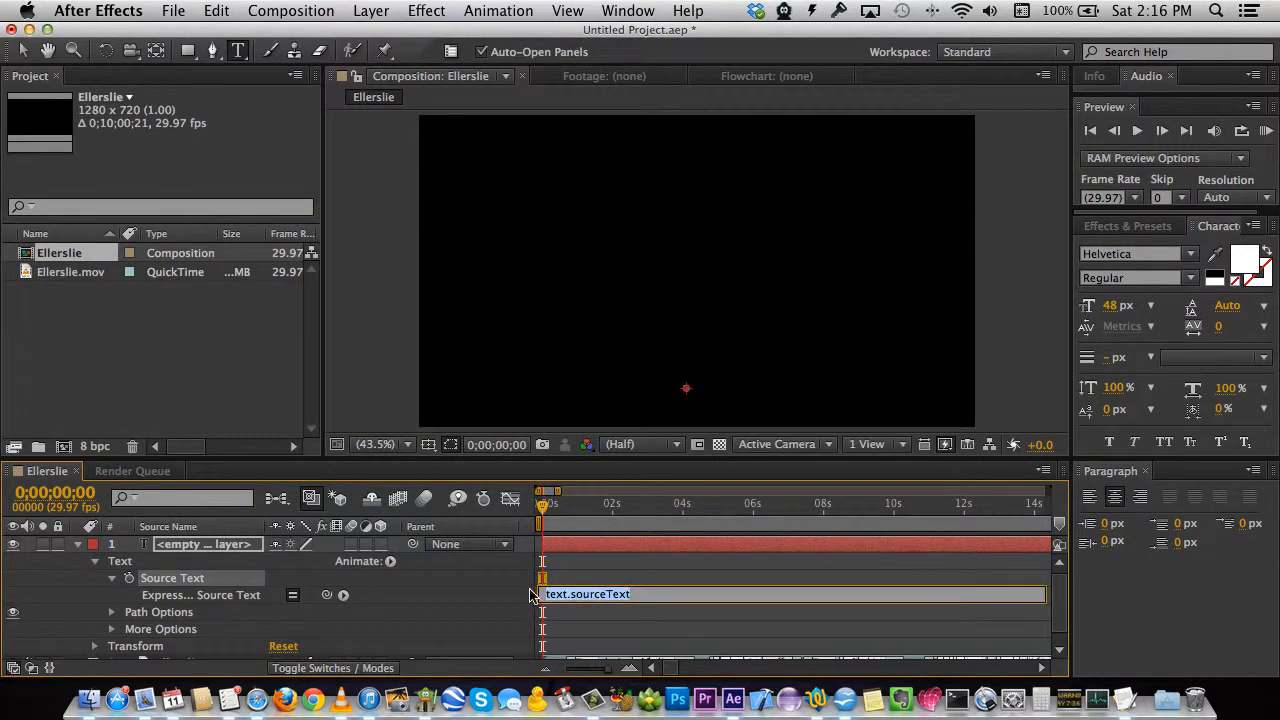
{"action": "key", "text": "super+v"}
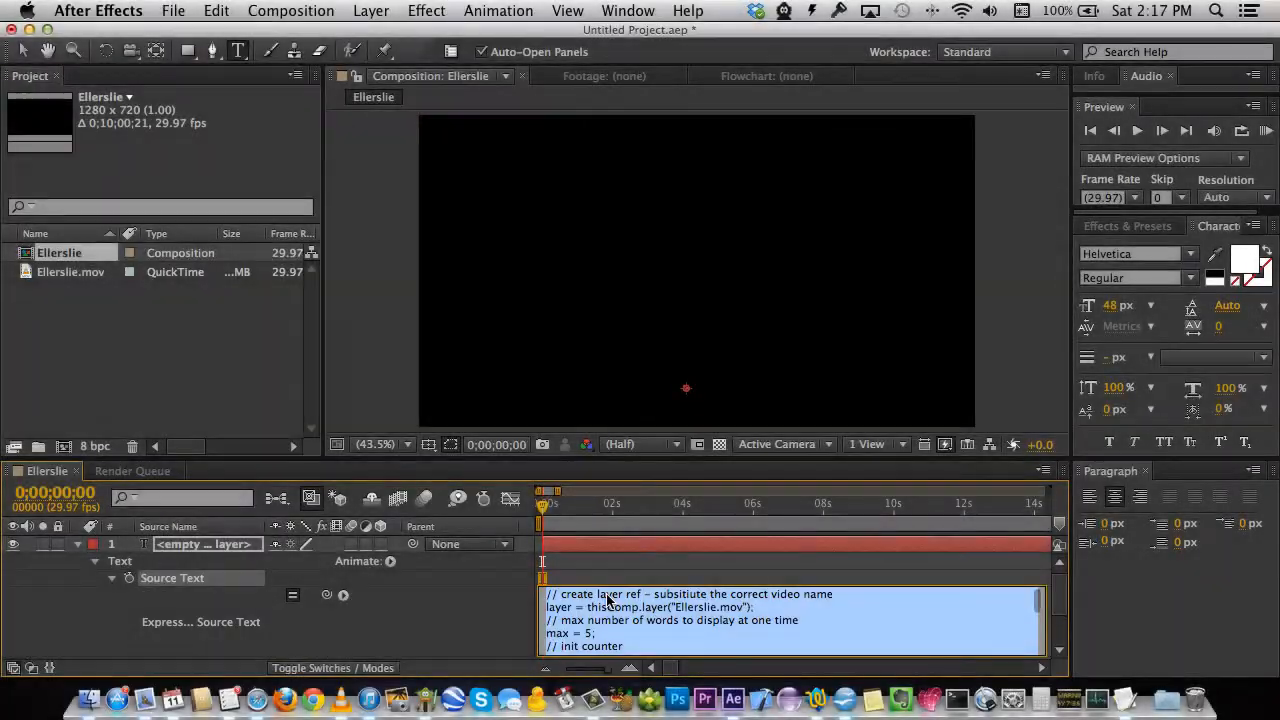
{"action": "key", "text": "Up"}
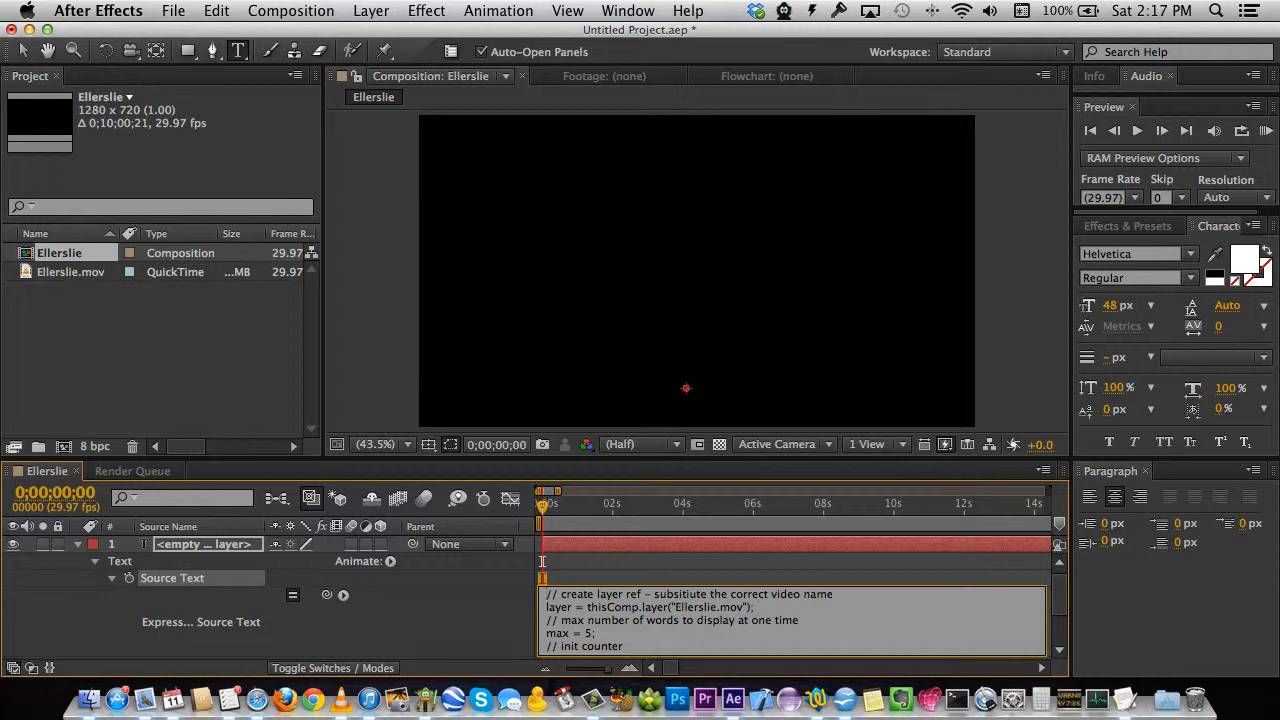
{"action": "left_click", "coordinate": [613, 578]}
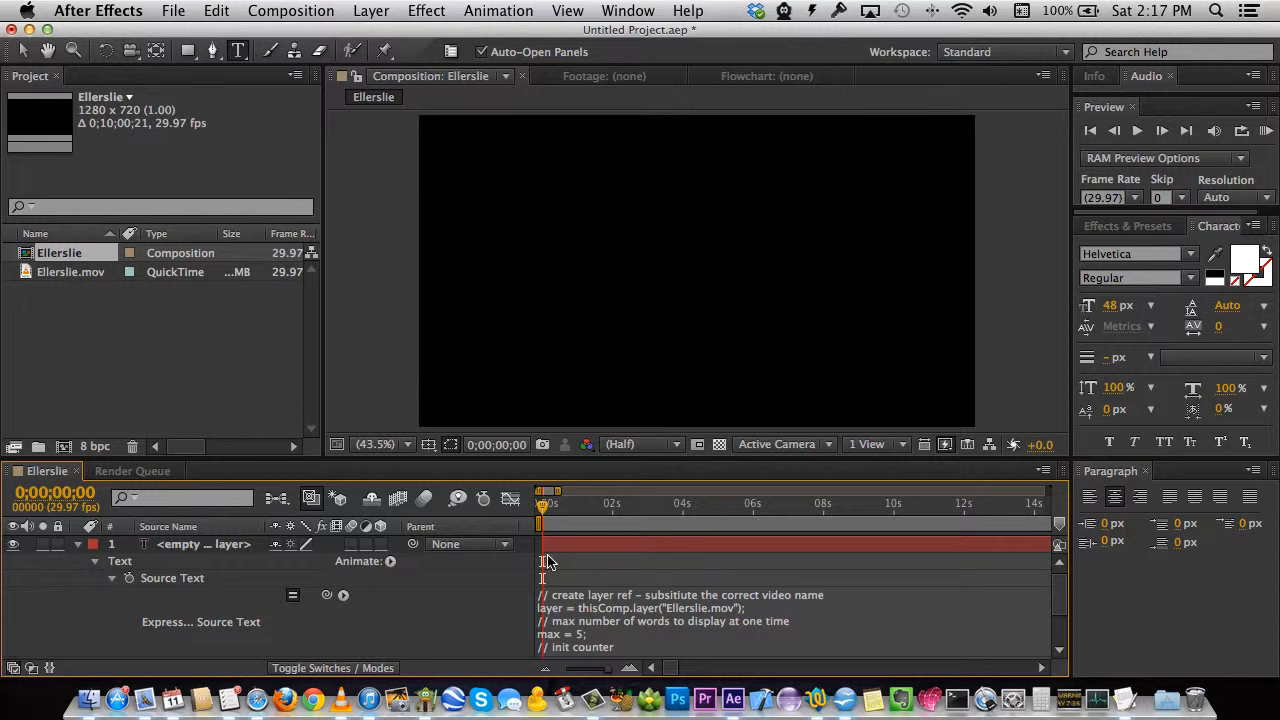
{"action": "left_click", "coordinate": [1137, 133]}
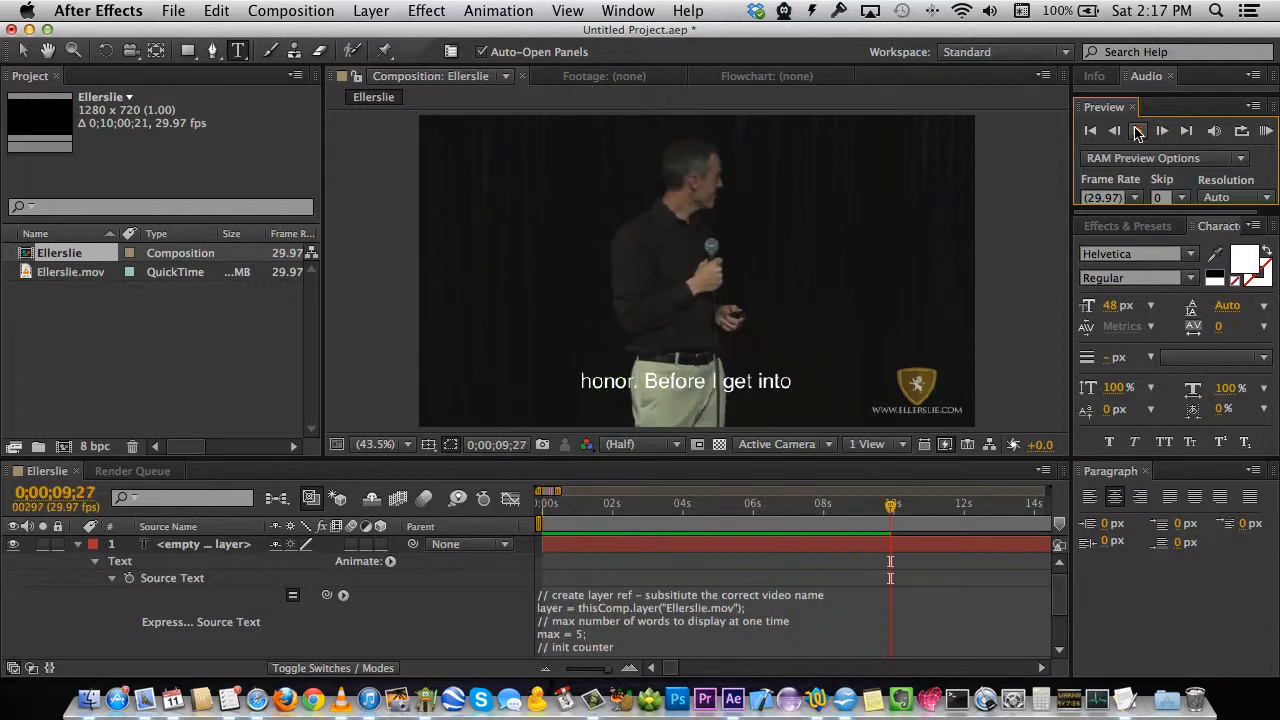
Stop the preview near 9 seconds with 'honor. Before I get into' showing, then pick the Selection tool.
{"action": "left_click", "coordinate": [1137, 131]}
{"action": "left_click", "coordinate": [590, 618]}
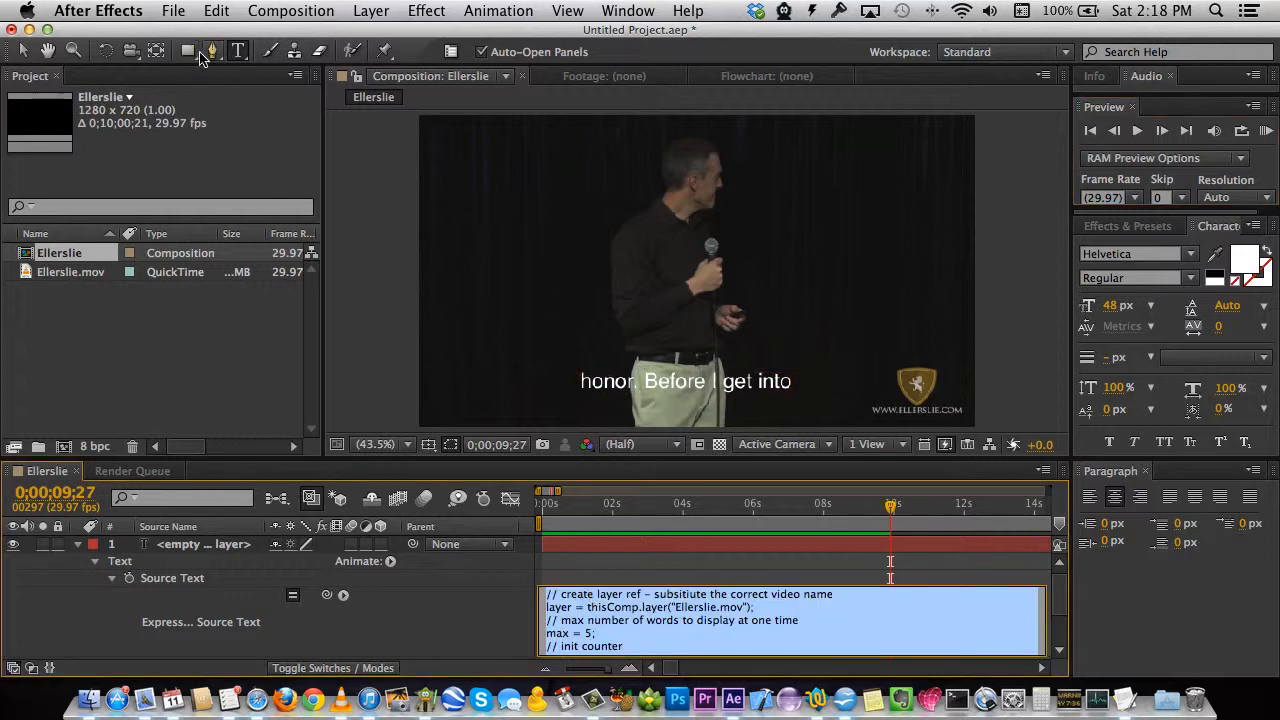
{"action": "left_click", "coordinate": [22, 50]}
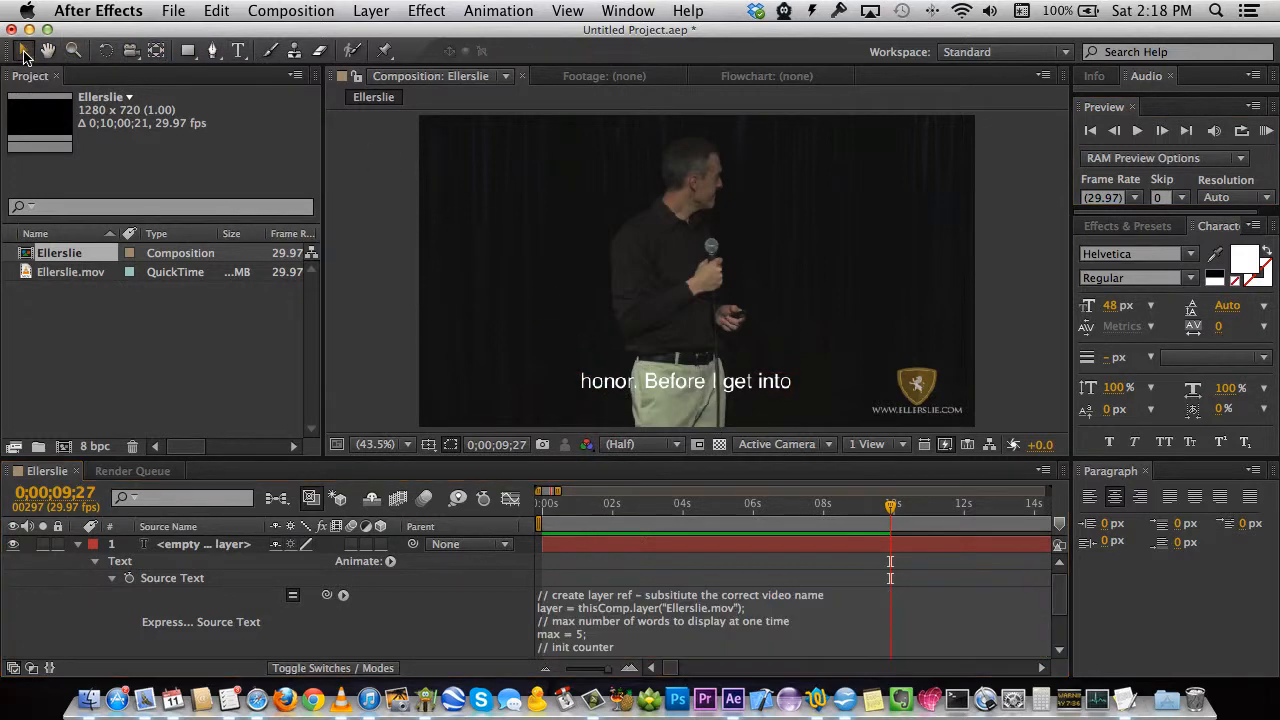
Move the caption toward the bottom edge, keeping it in white Helvetica Regular at 48 px.
{"action": "left_click_drag", "start_coordinate": [702, 384], "coordinate": [708, 402]}
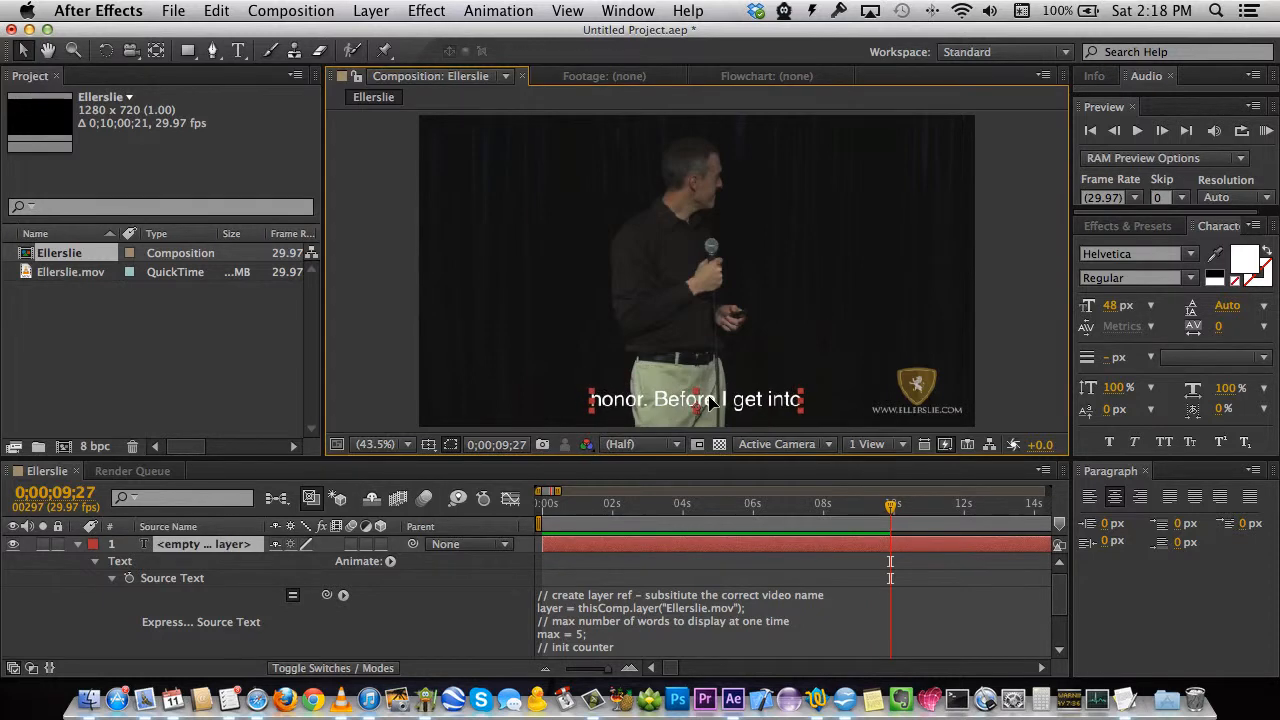
{"action": "left_click", "coordinate": [1193, 258]}
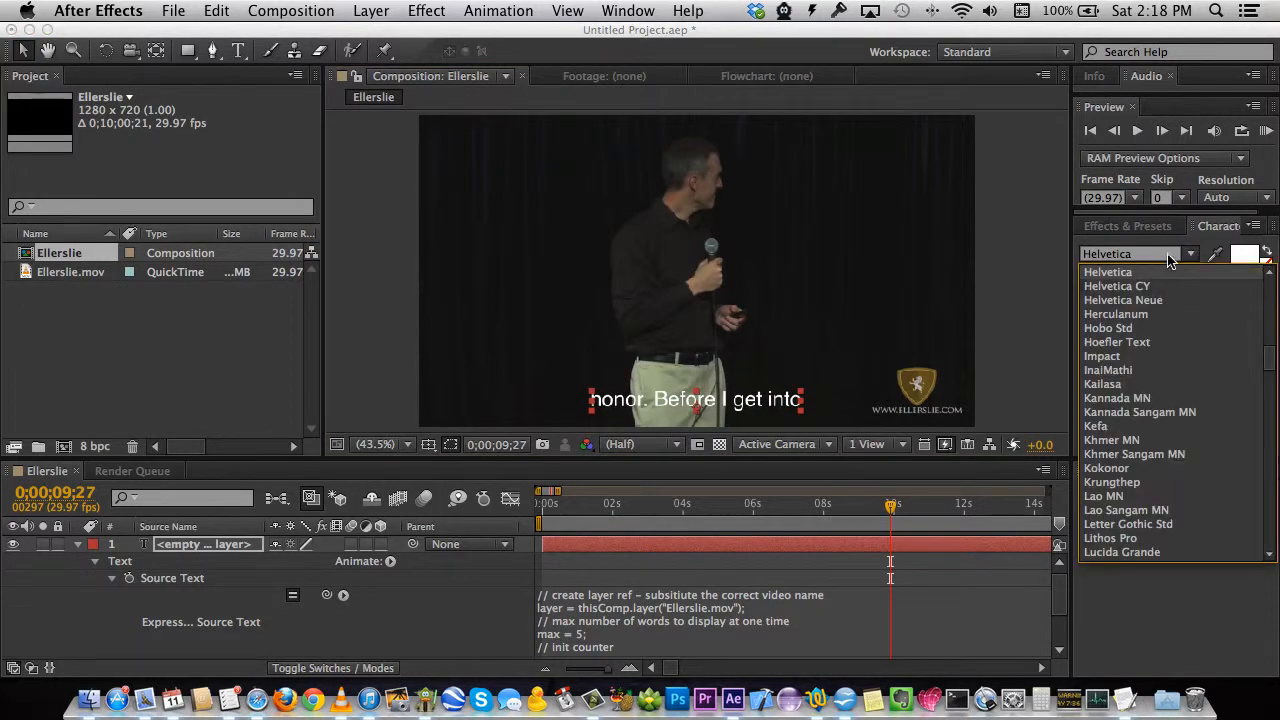
{"action": "left_click", "coordinate": [1152, 258]}
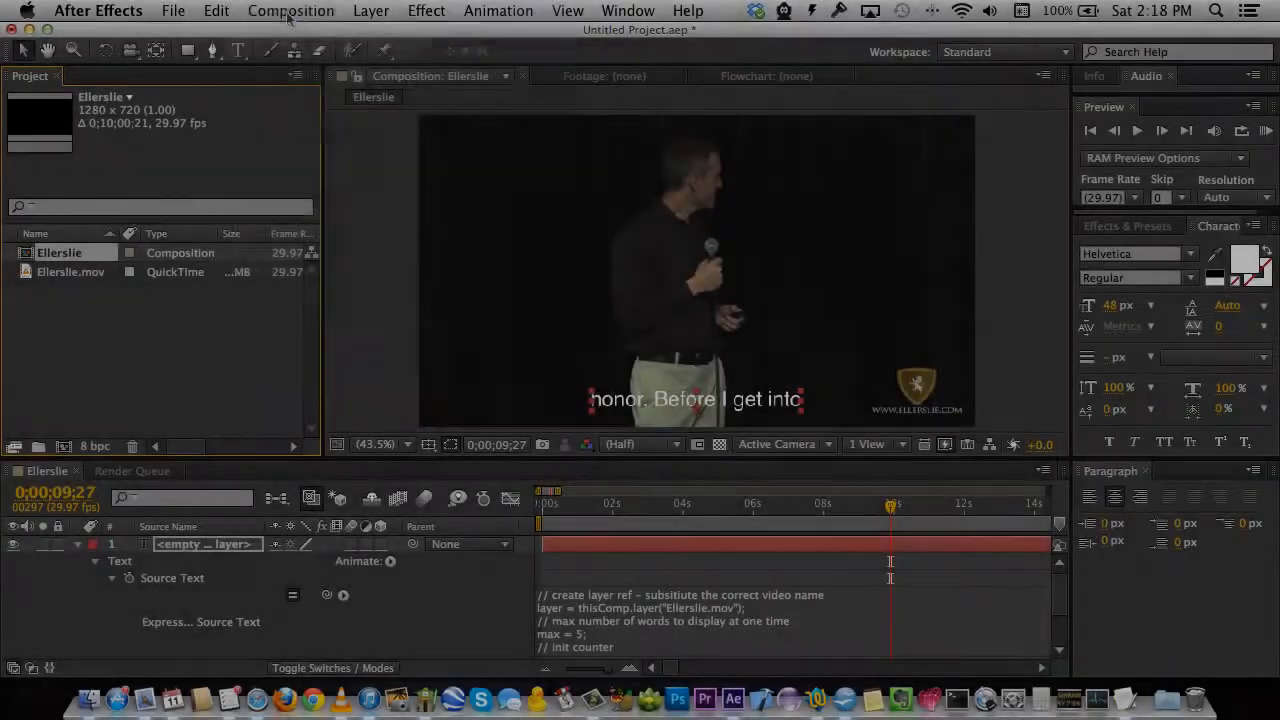
{"action": "left_click", "coordinate": [288, 12]}
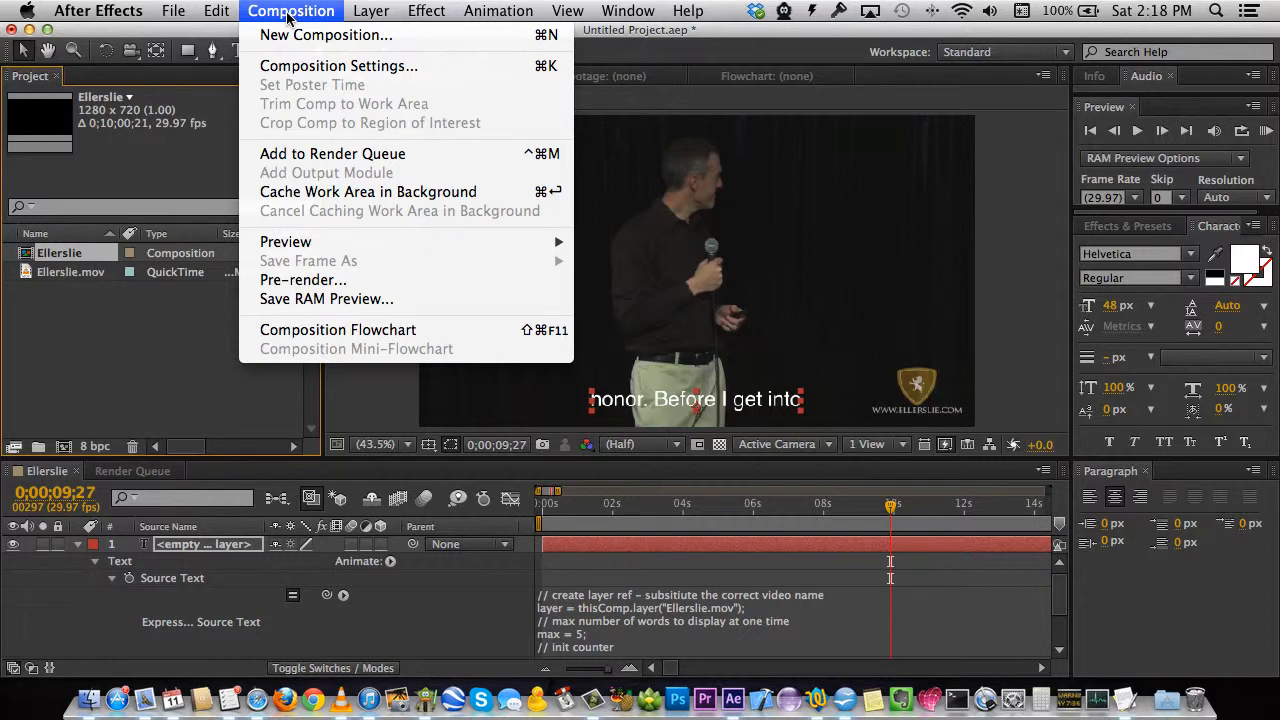
Queue Ellerslie for a QuickTime render with 48 kHz, 16-bit stereo audio output enabled.
{"action": "left_click", "coordinate": [324, 155]}
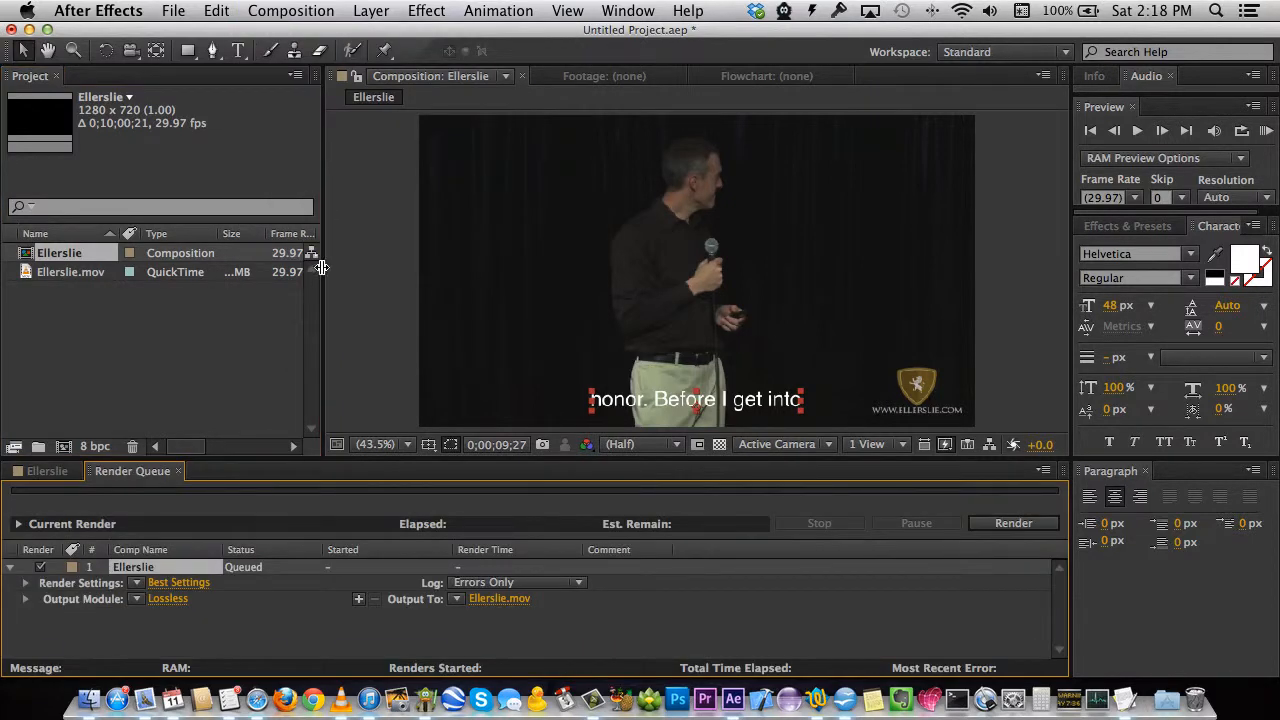
{"action": "left_click", "coordinate": [168, 599]}
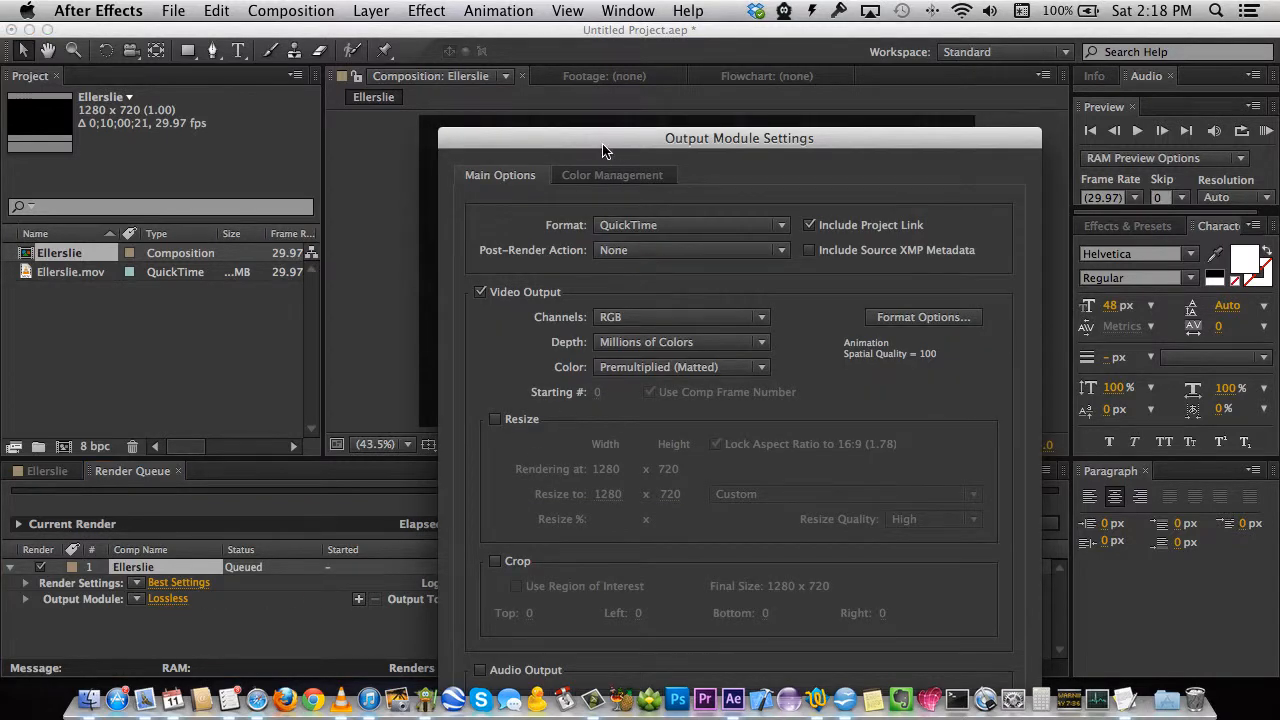
{"action": "left_click_drag", "start_coordinate": [600, 143], "coordinate": [533, 38]}
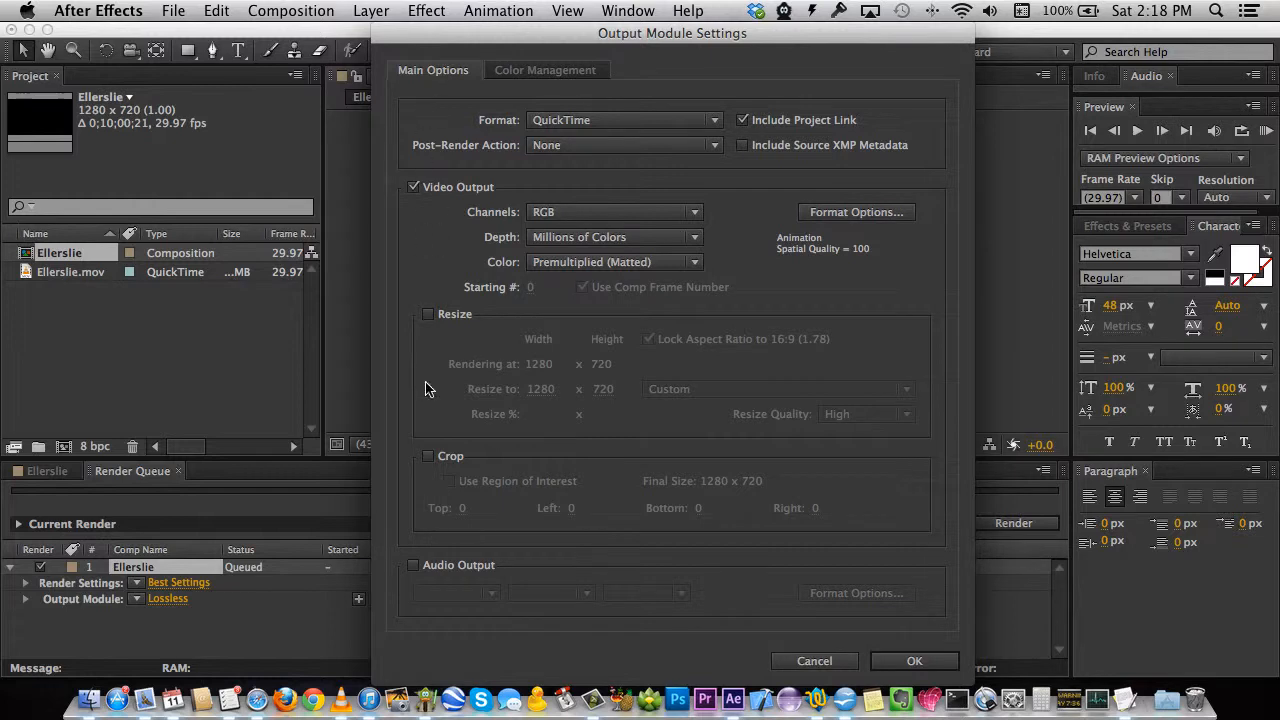
{"action": "left_click", "coordinate": [414, 566]}
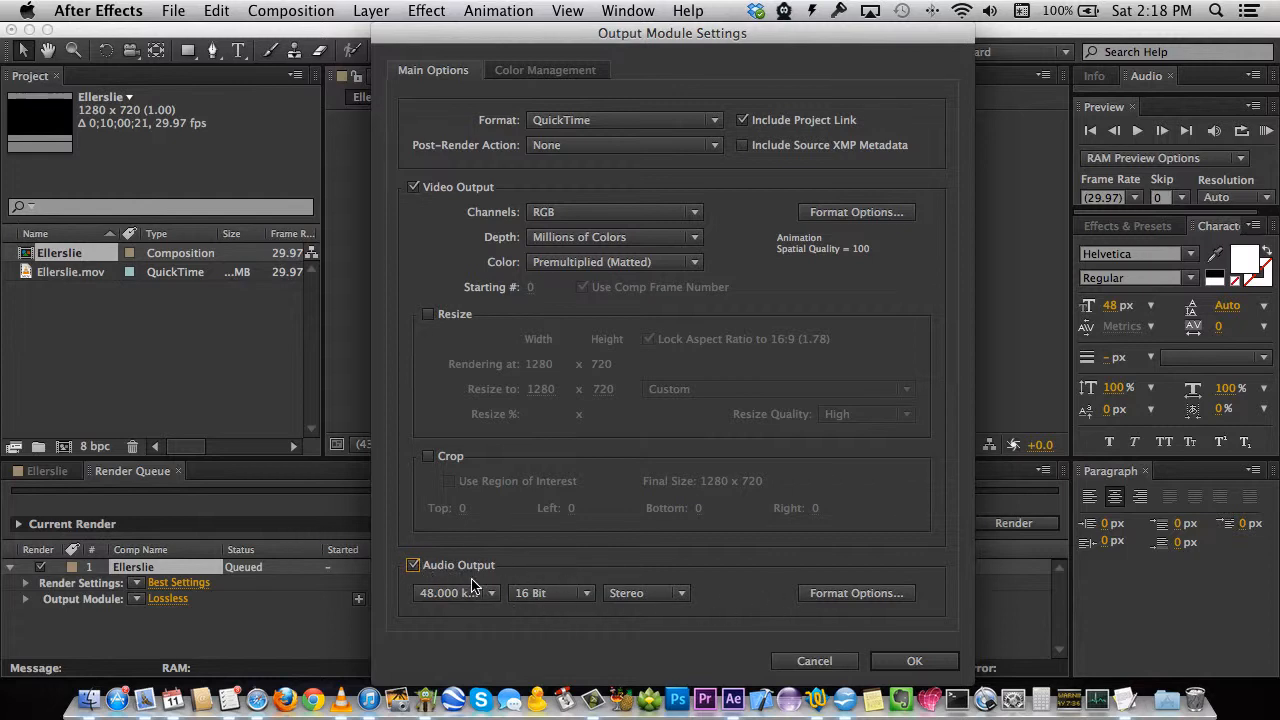
{"action": "left_click", "coordinate": [916, 661]}
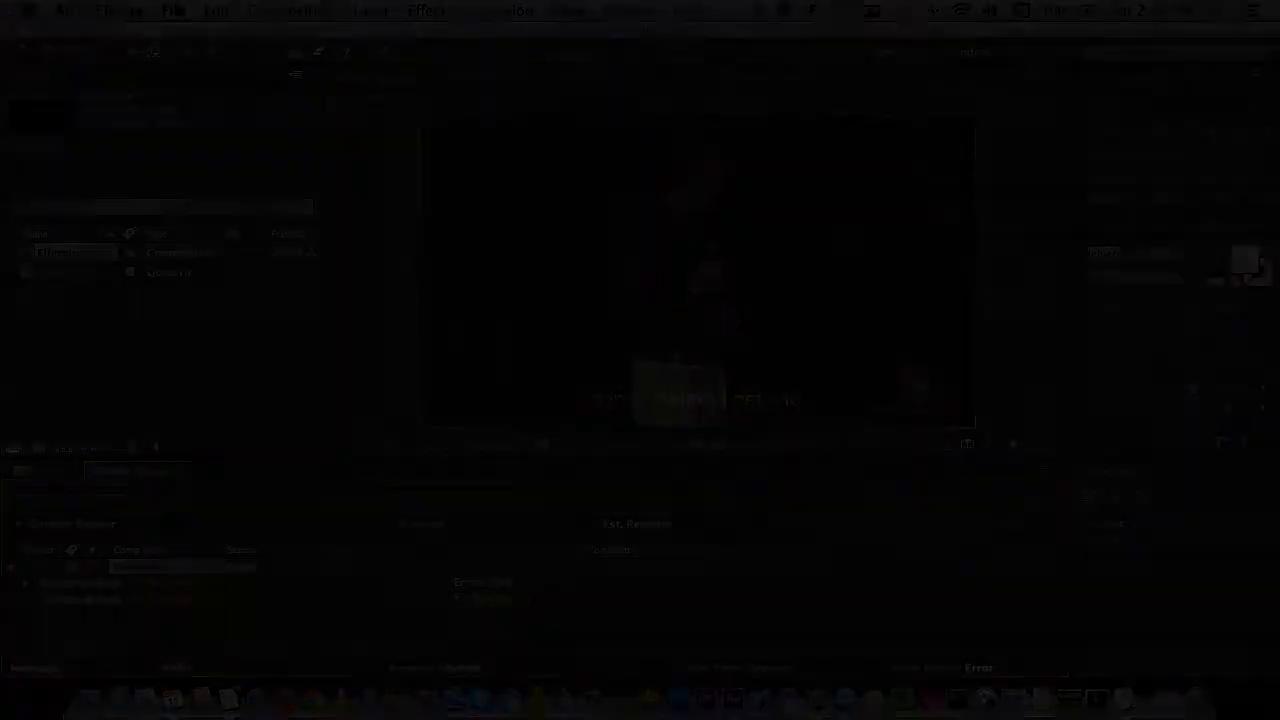